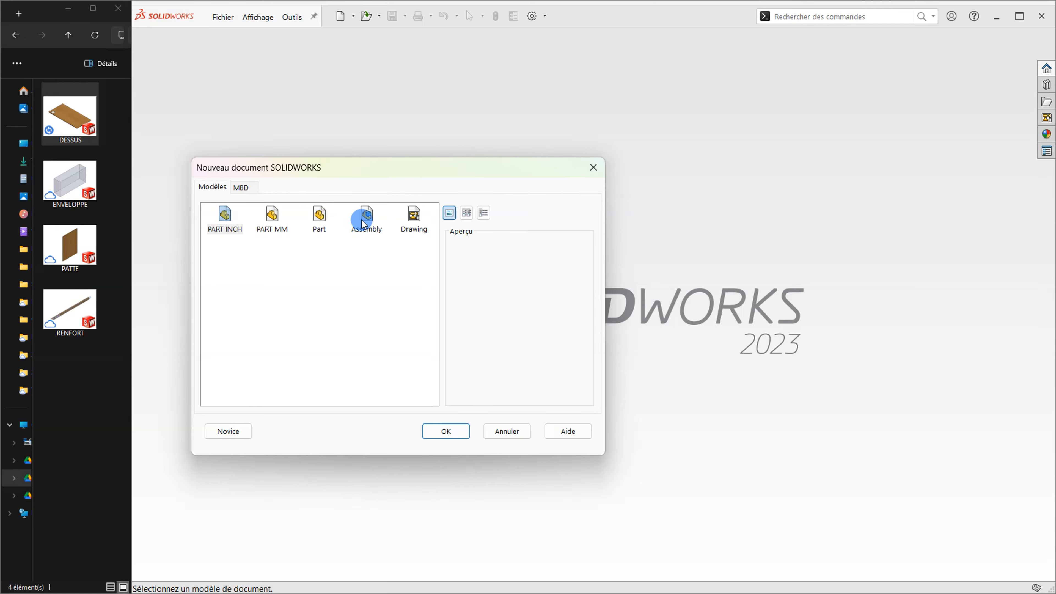
# - Create a new assembly and insert the ENVELOPPE part at the origin with the Enveloppe option enabled
pyautogui.doubleClick(363, 222)
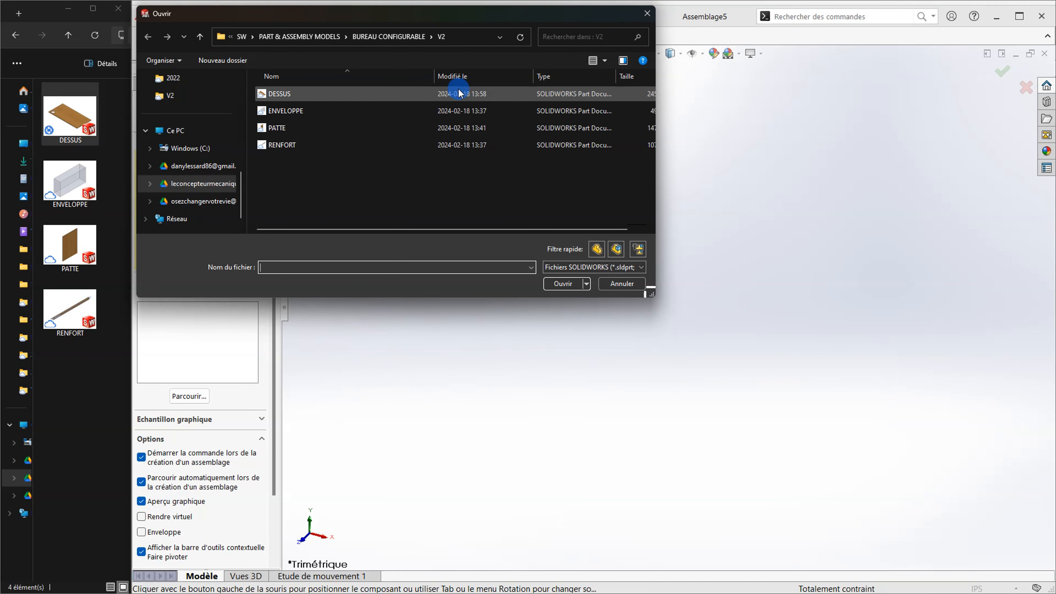
pyautogui.click(293, 111)
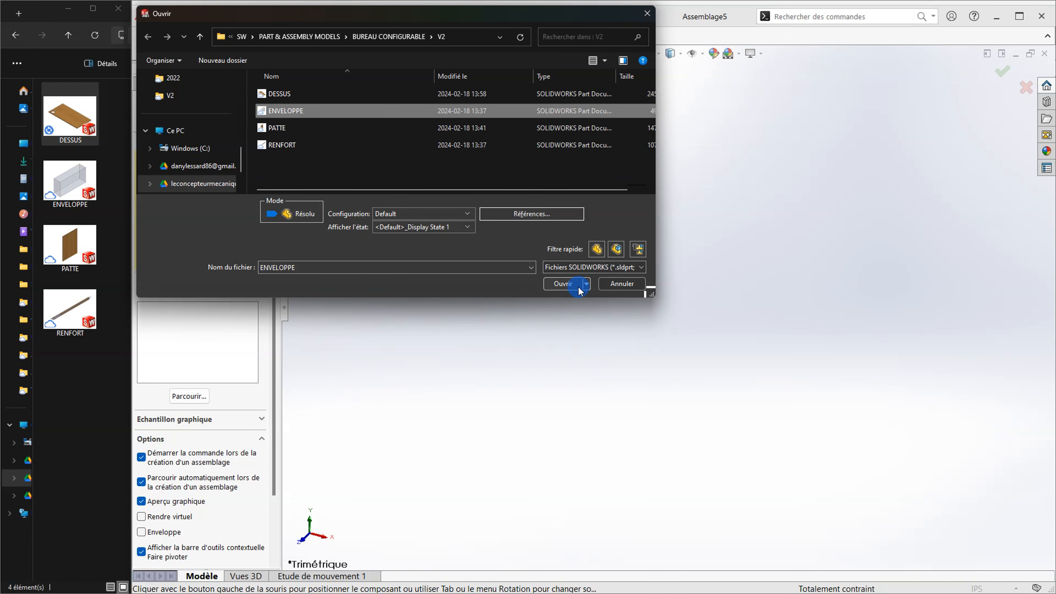
pyautogui.click(570, 285)
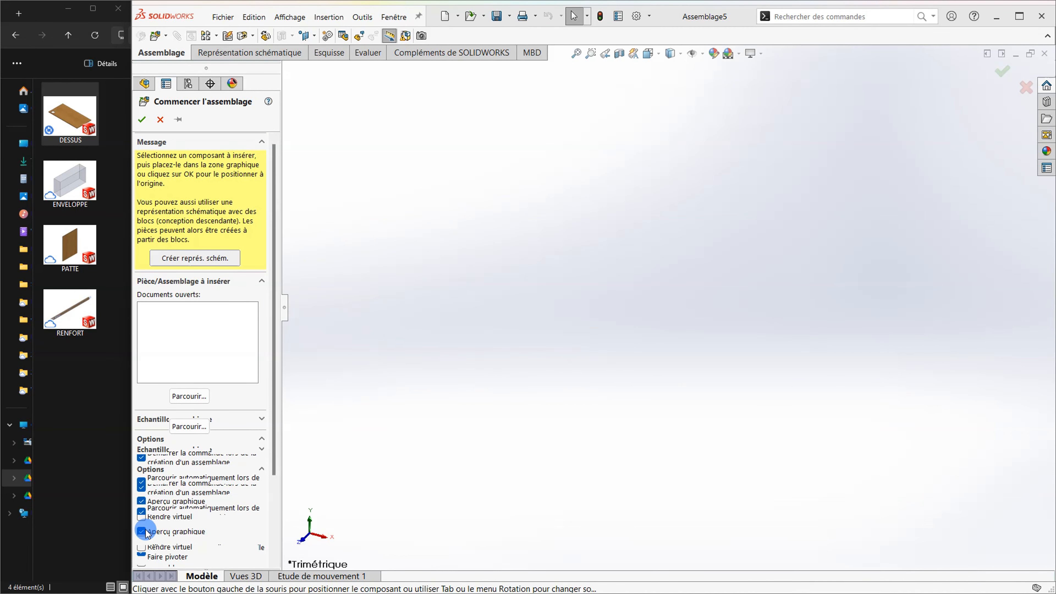
pyautogui.scroll(-2, 270, 432)
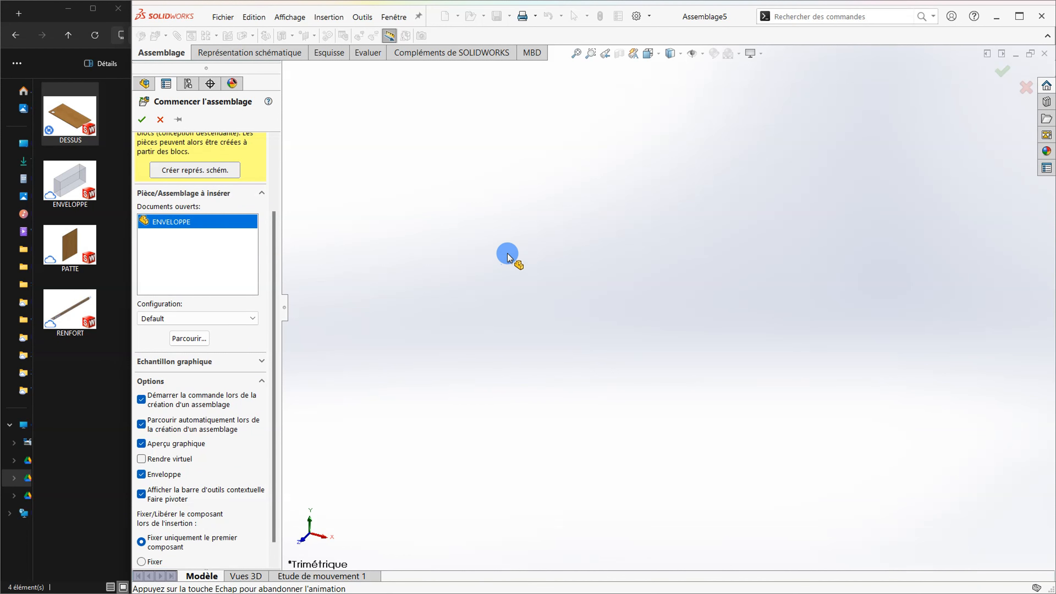
pyautogui.click(141, 120)
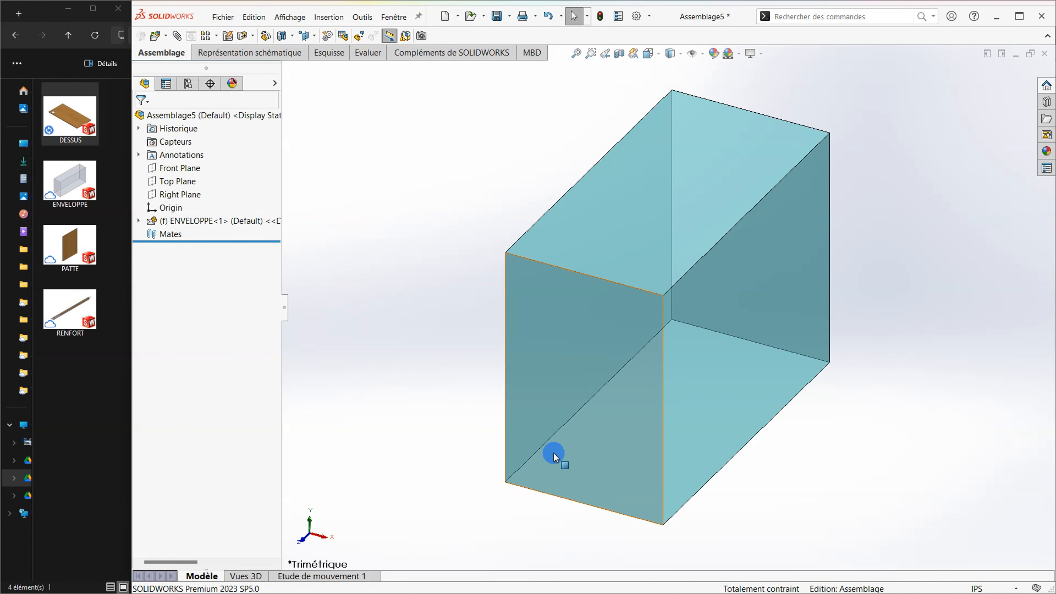
# - Insert the existing DESSUS part into the assembly and place it freely beside the upper part of the envelope
pyautogui.click(328, 18)
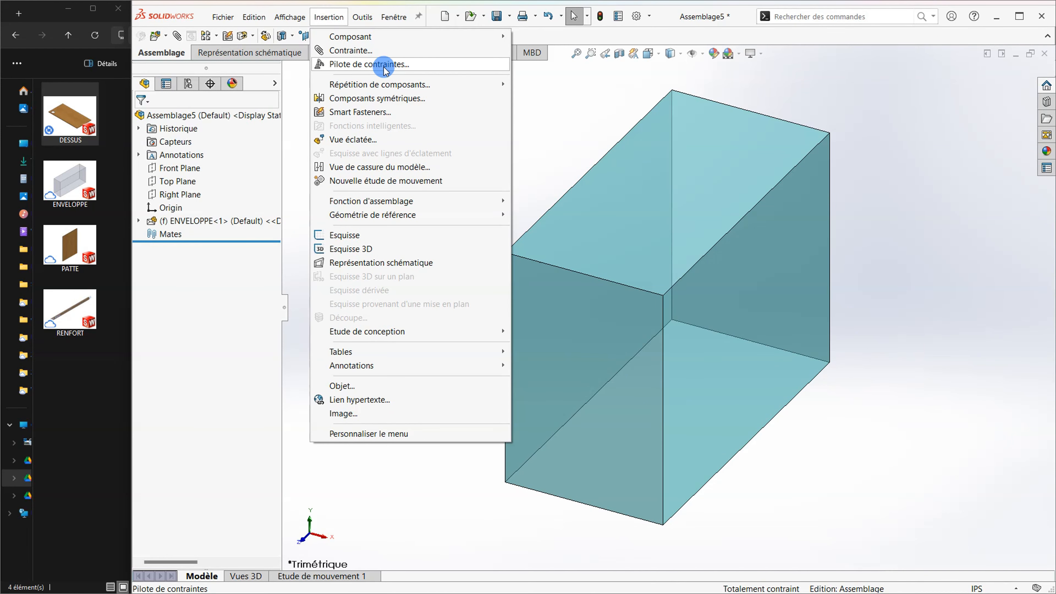
pyautogui.moveTo(472, 41)
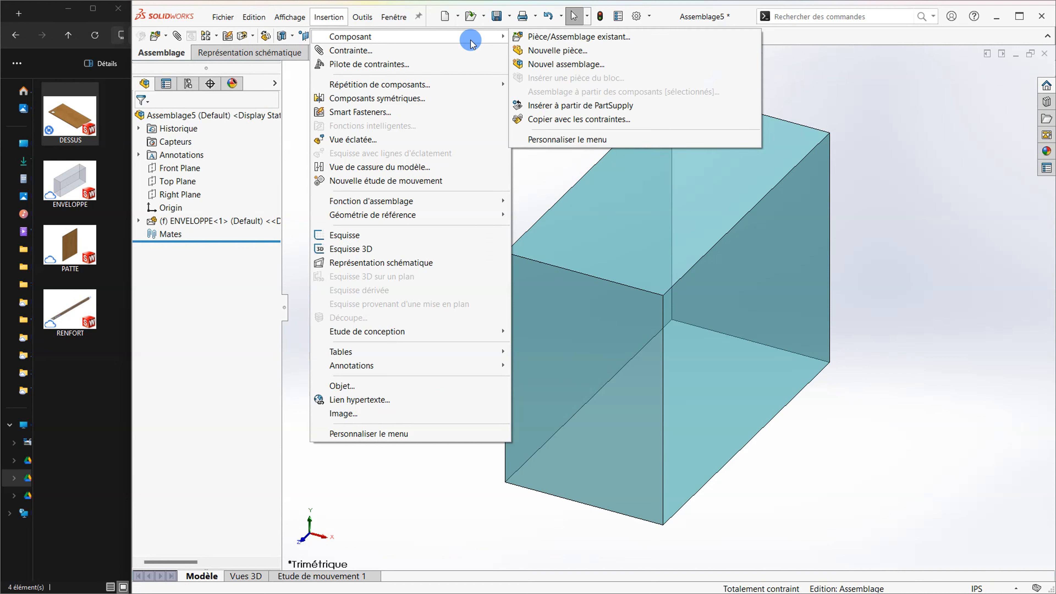
pyautogui.click(541, 41)
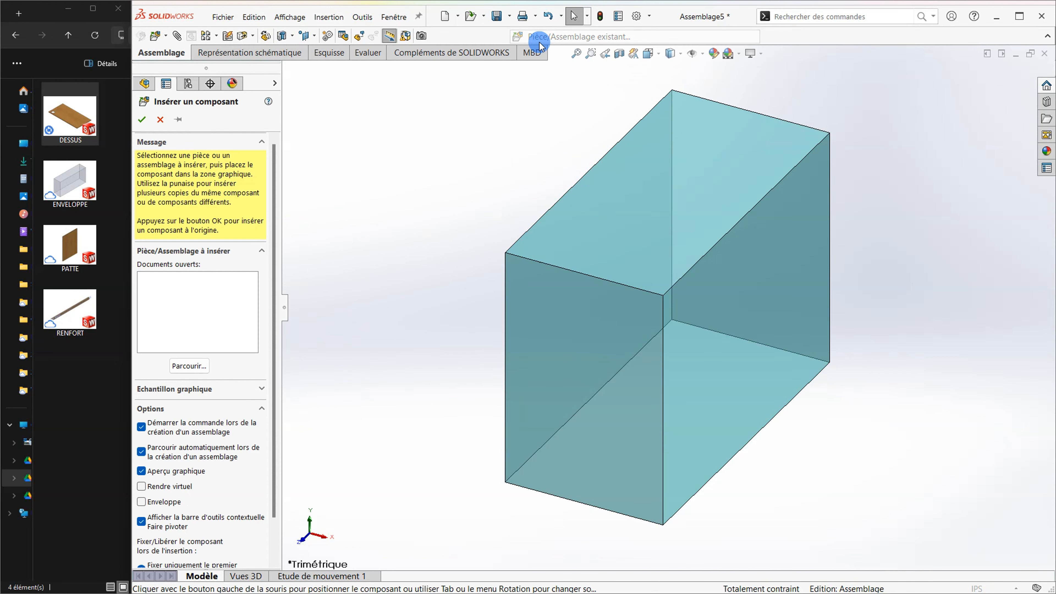
pyautogui.click(198, 367)
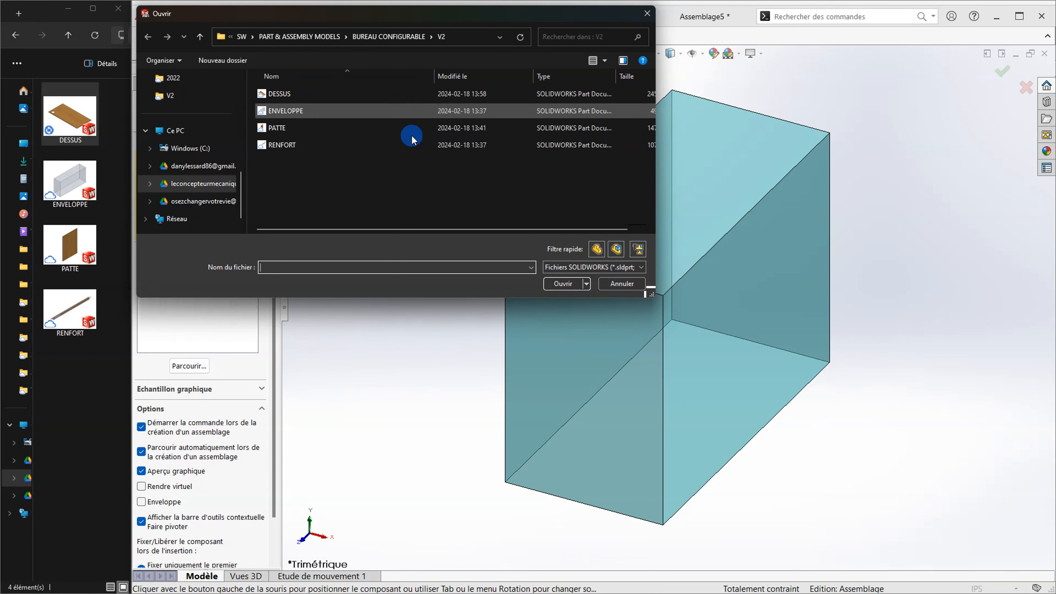
pyautogui.doubleClick(275, 95)
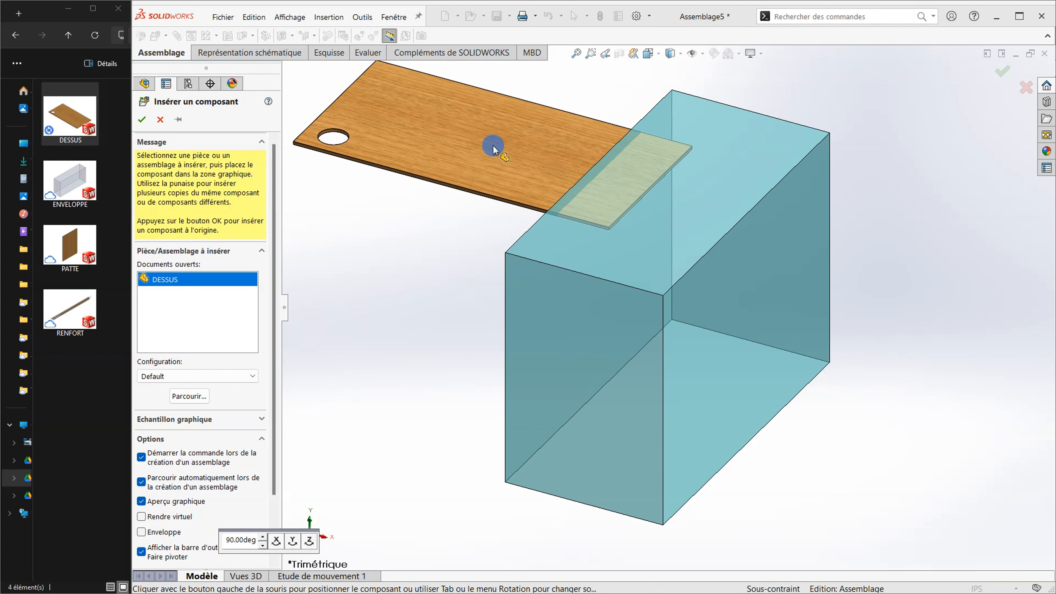
pyautogui.click(405, 152)
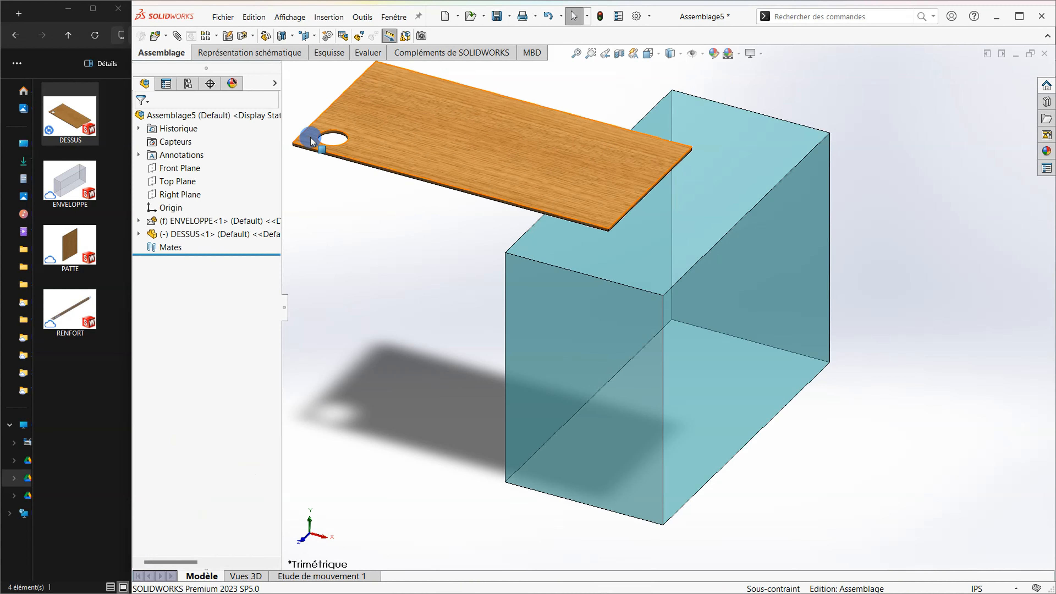
# - Add a coincident mate between the DESSUS part's Front Plane and the assembly's Right Plane
pyautogui.click(489, 155)
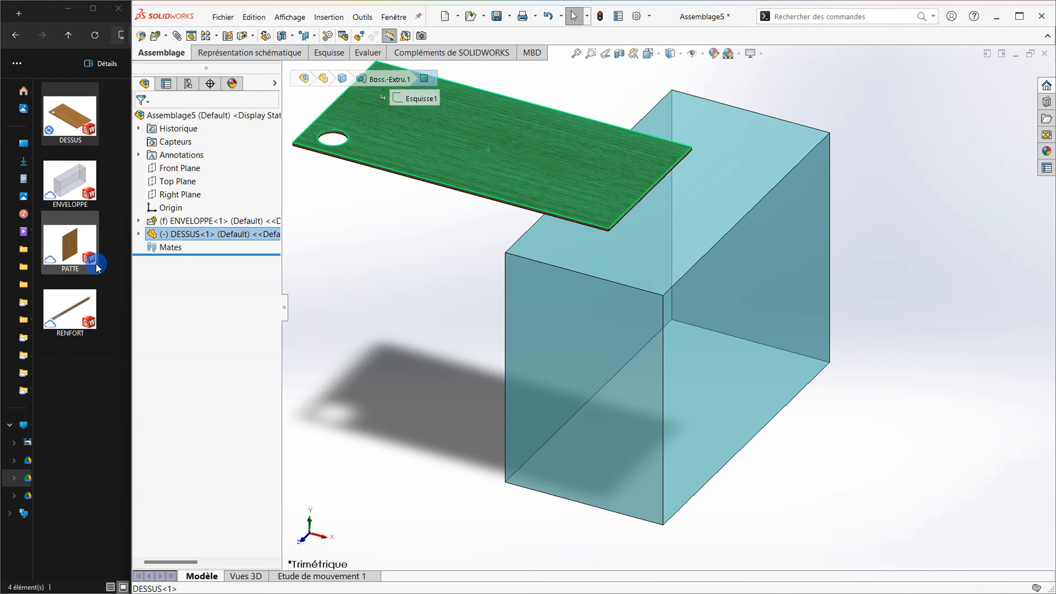
pyautogui.click(140, 233)
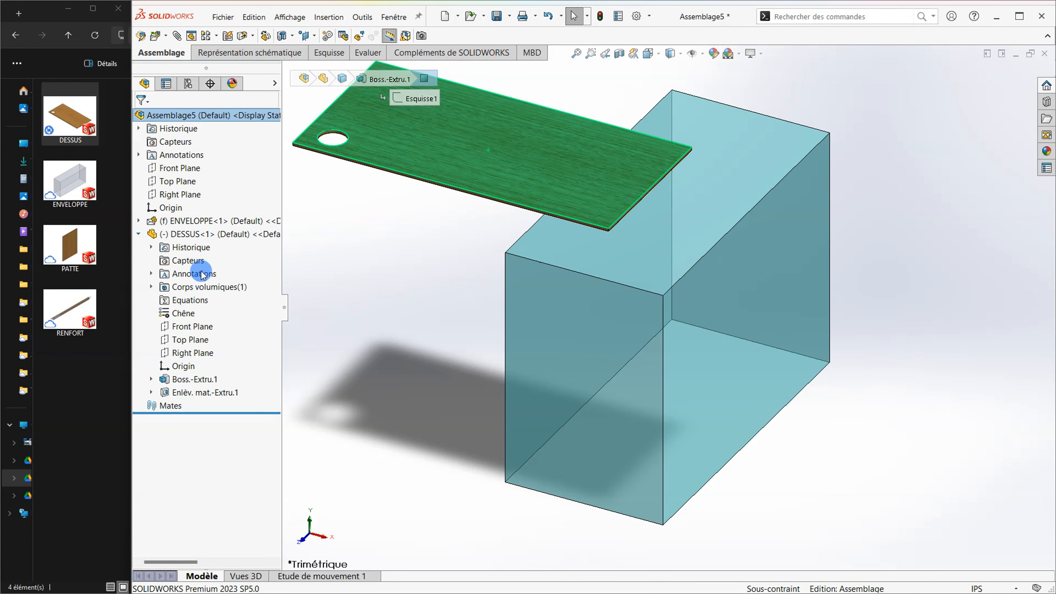
pyautogui.click(178, 329)
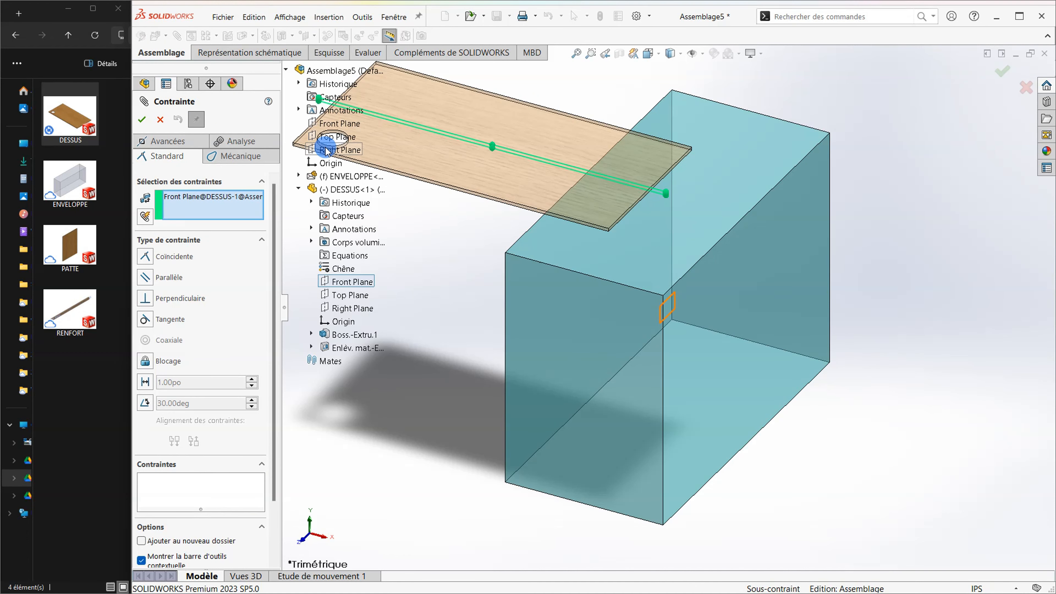
pyautogui.click(327, 150)
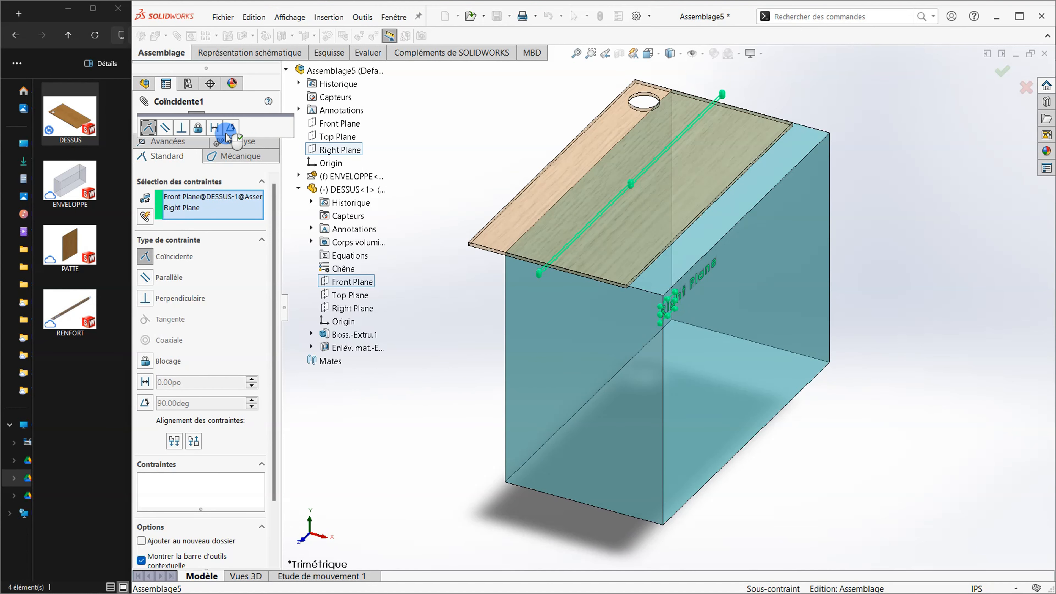
pyautogui.click(283, 127)
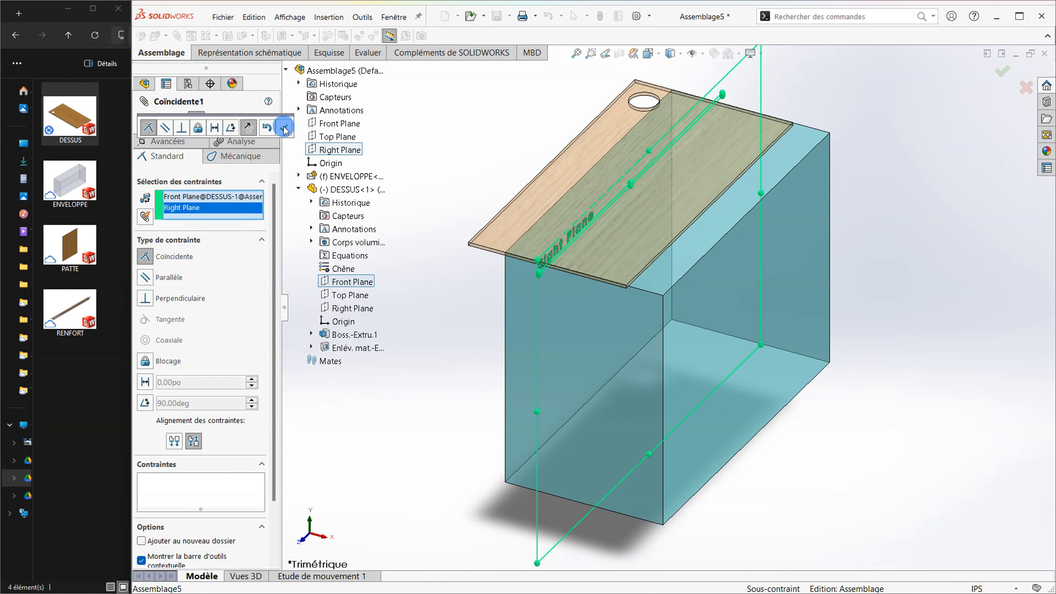
# - Add a coincident mate between the assembly's Front Plane and the DESSUS part's Right Plane
pyautogui.click(329, 126)
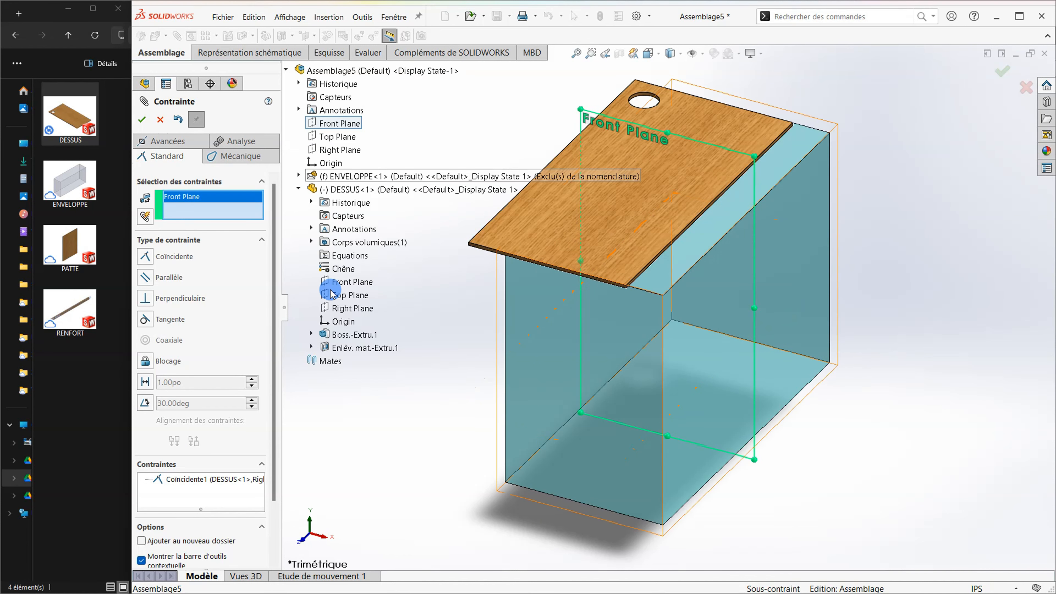
pyautogui.click(348, 308)
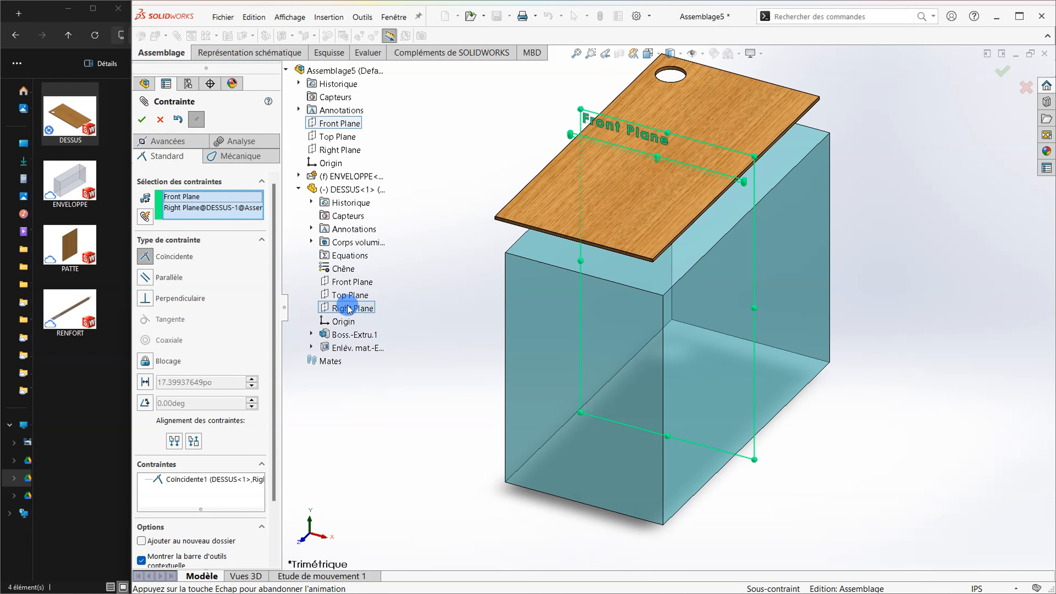
pyautogui.click(141, 120)
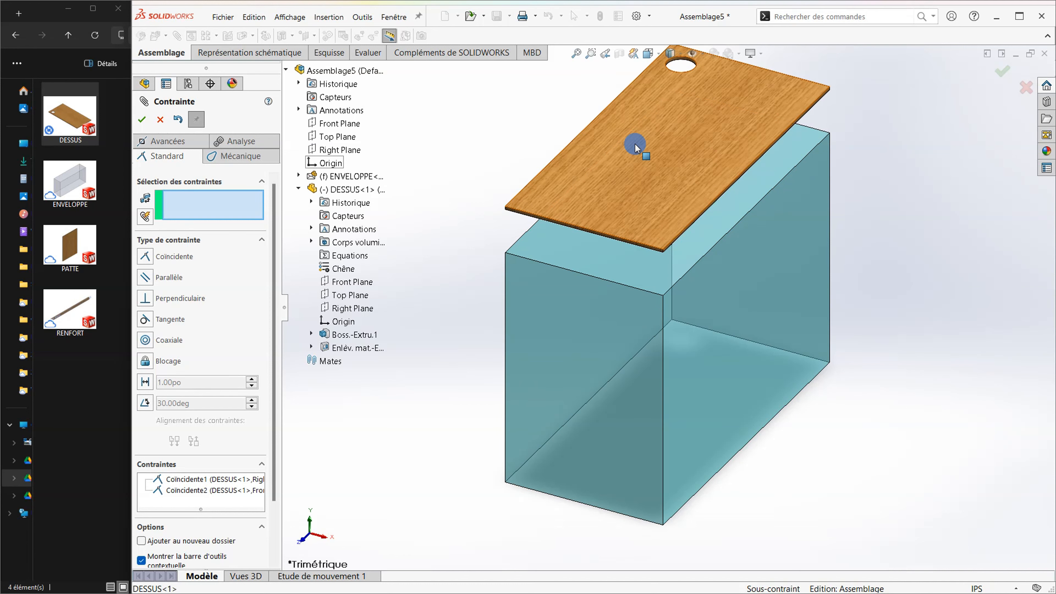
# - Mate the top face of DESSUS coincident with the top face of ENVELOPPE
pyautogui.click(640, 132)
pyautogui.click(731, 206)
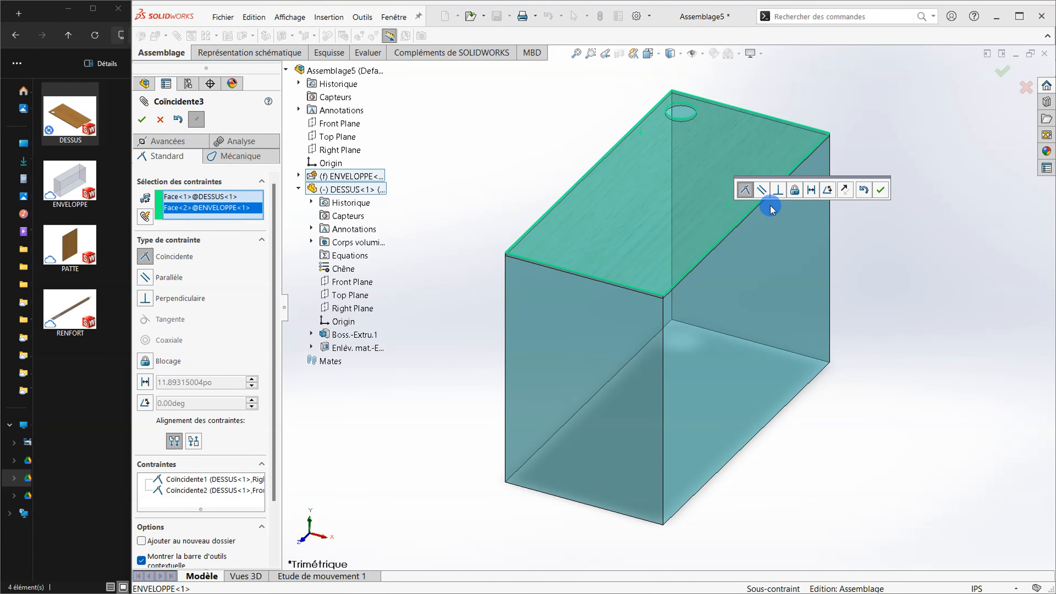
pyautogui.scroll(-4, 657, 293)
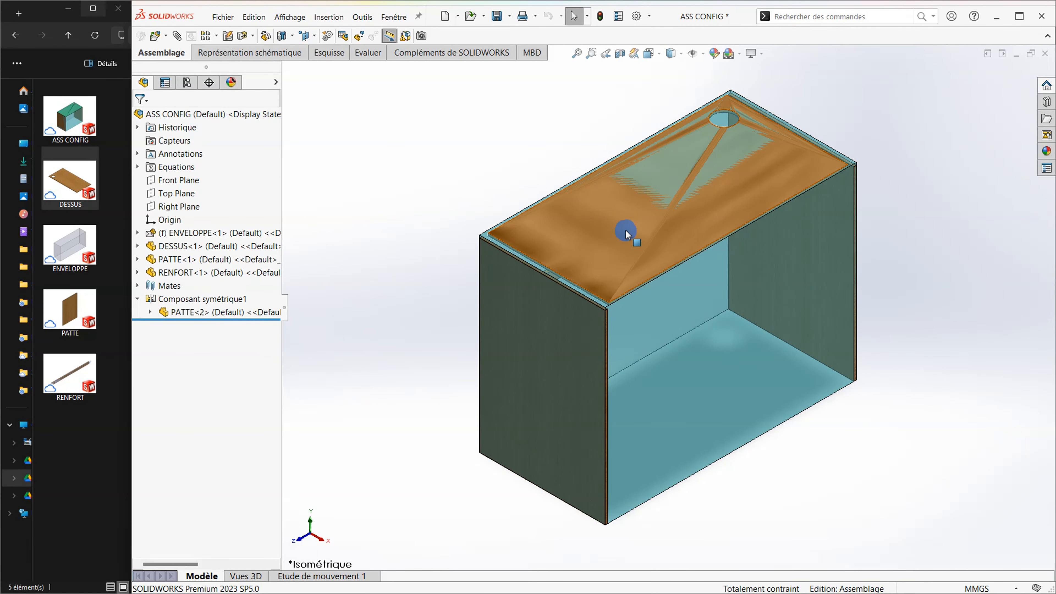
# - Examine the ASS CONFIG assembly from several sides, including the RENFORT, the DESSUS edges and the PATTE side panel with its features
pyautogui.moveTo(608, 264); pyautogui.dragTo(743, 165, button='middle')
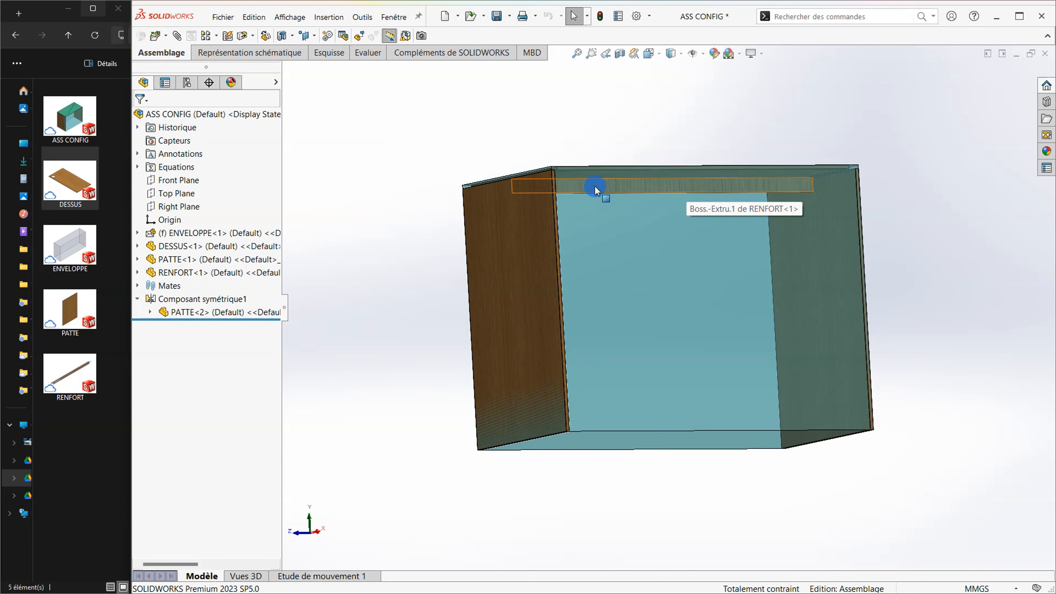
pyautogui.moveTo(585, 191); pyautogui.dragTo(590, 225, button='middle')
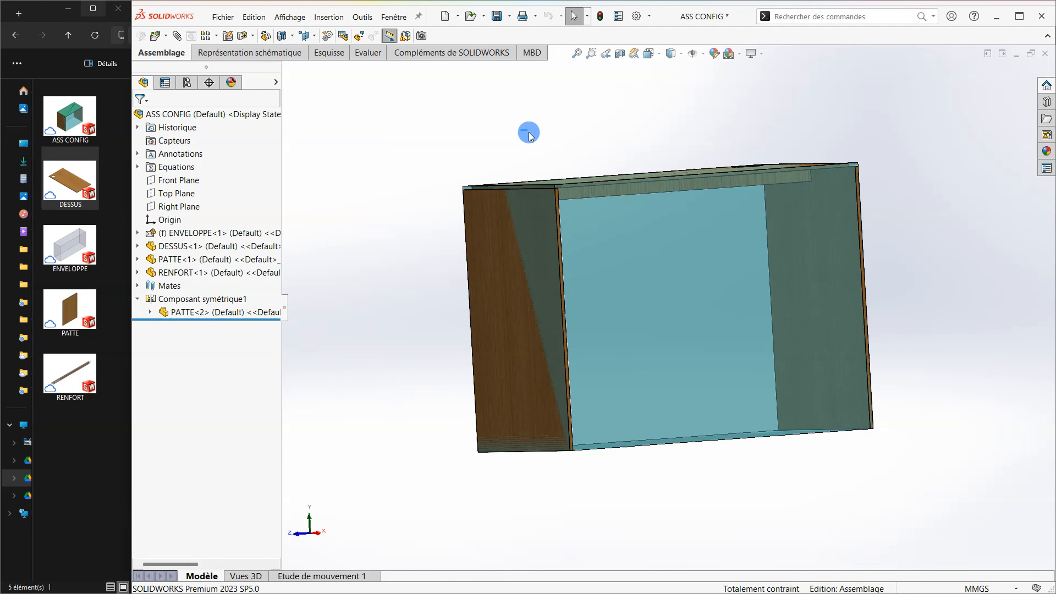
pyautogui.moveTo(529, 133); pyautogui.dragTo(533, 172, button='middle')
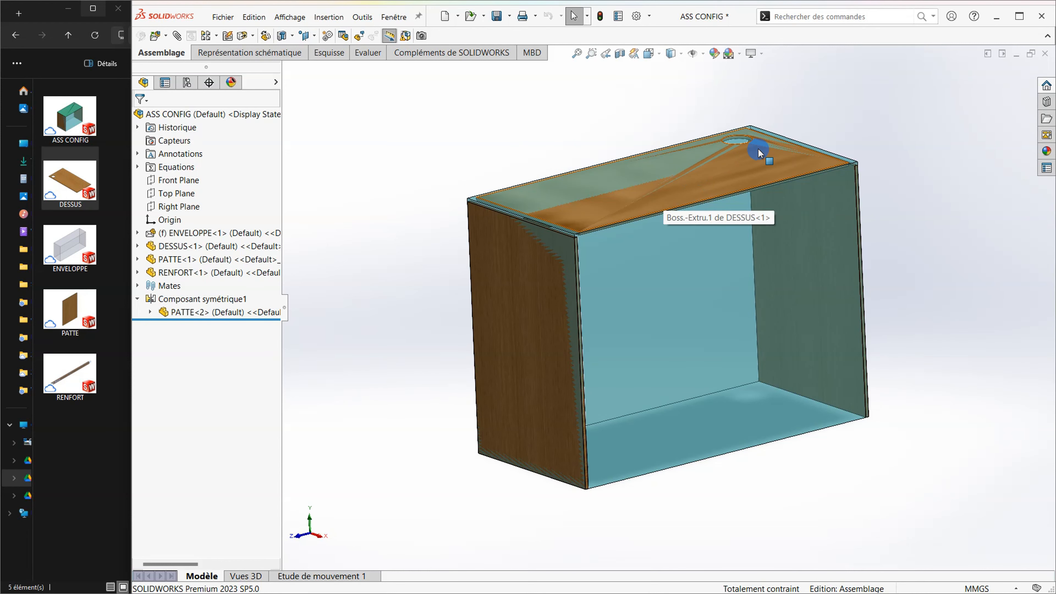
pyautogui.scroll(-3, 590, 250)
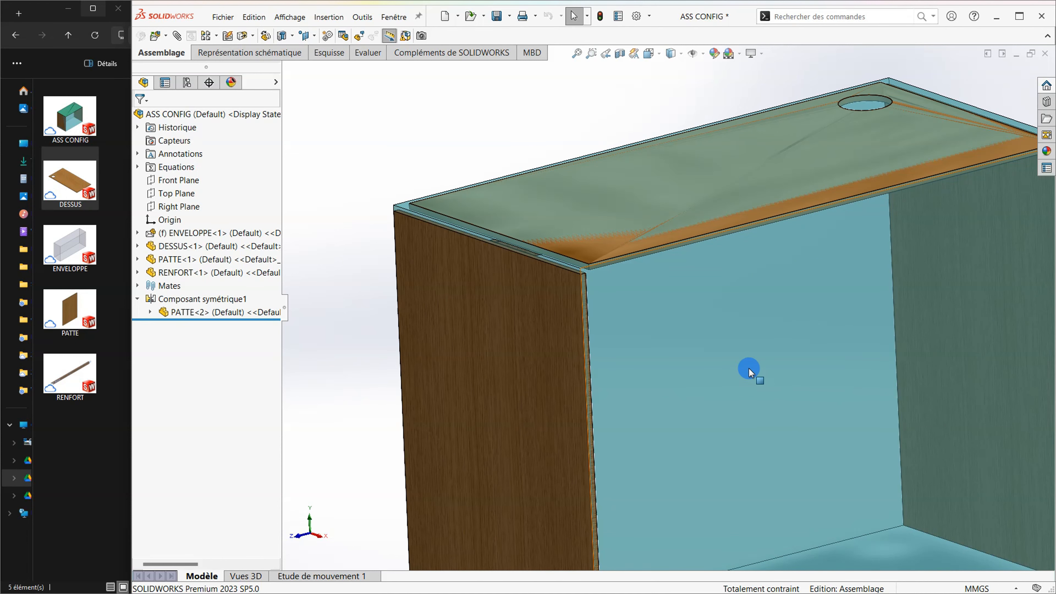
pyautogui.scroll(3, 601, 313)
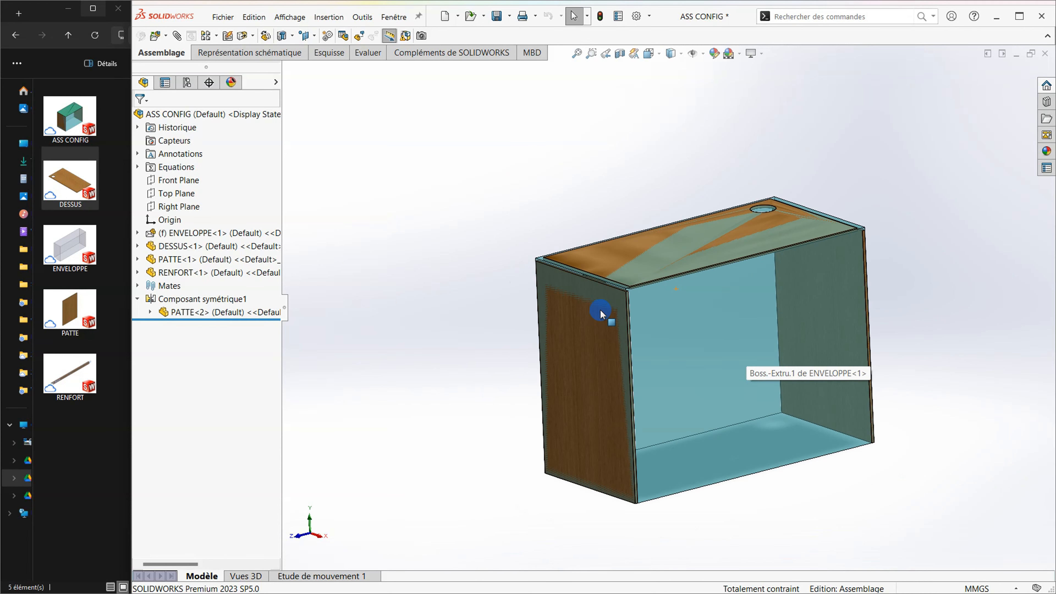
pyautogui.click(580, 371)
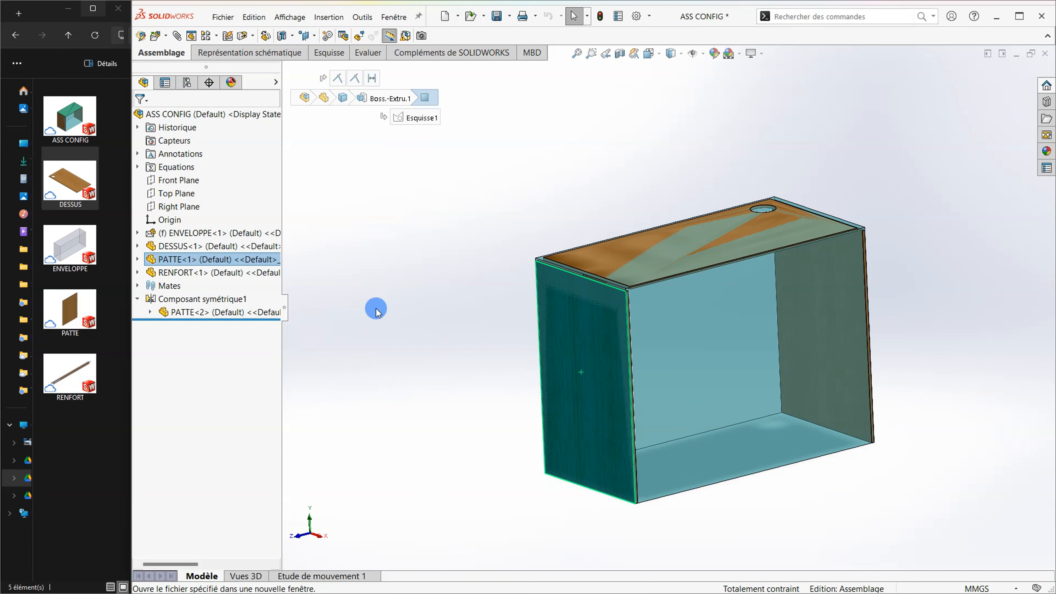
pyautogui.click(138, 259)
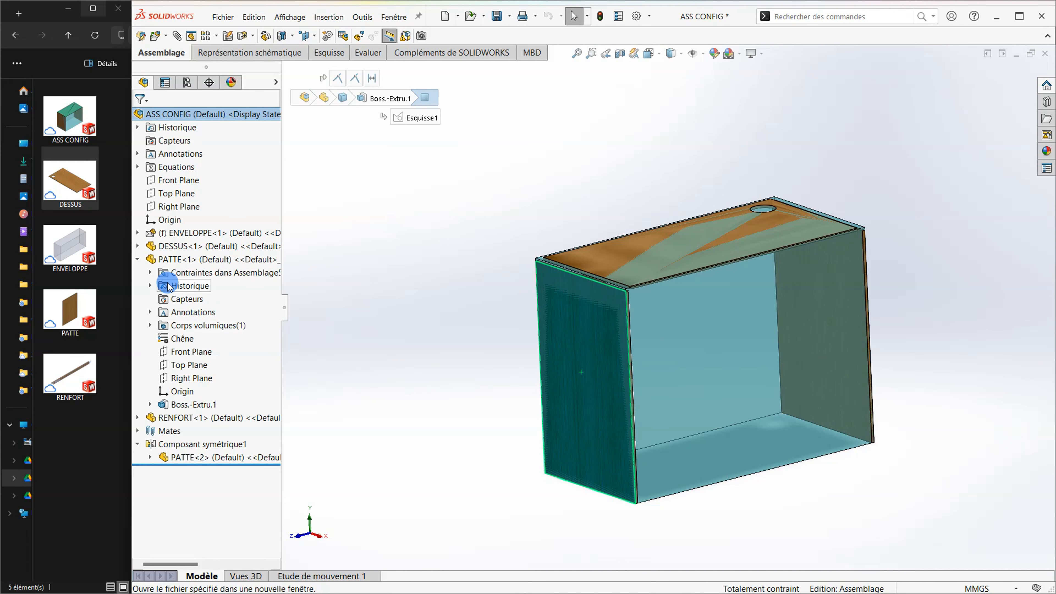
pyautogui.scroll(-4, 592, 283)
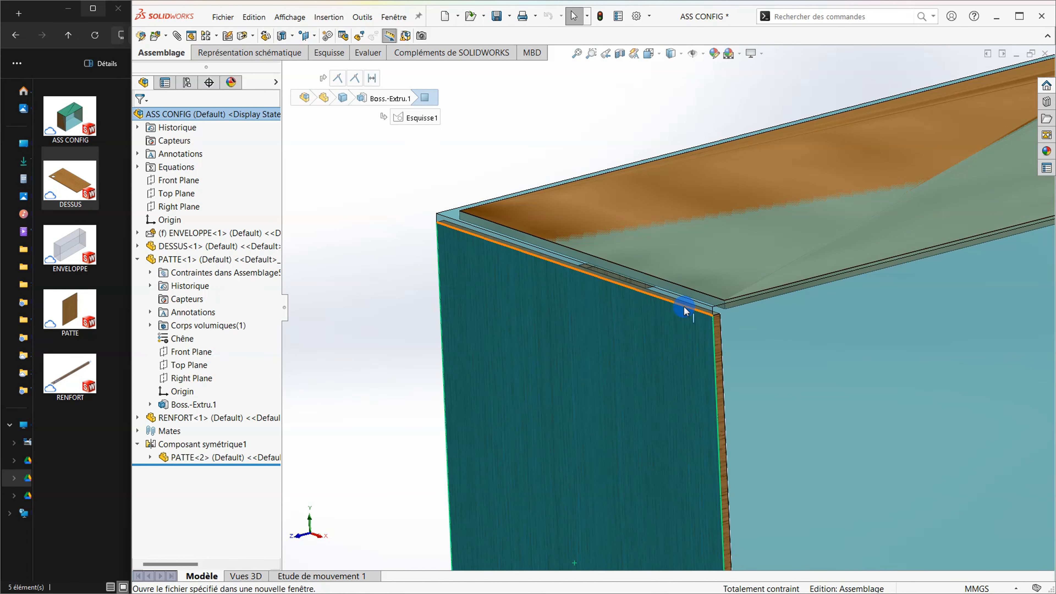
pyautogui.scroll(5, 683, 349)
pyautogui.scroll(3, 730, 440)
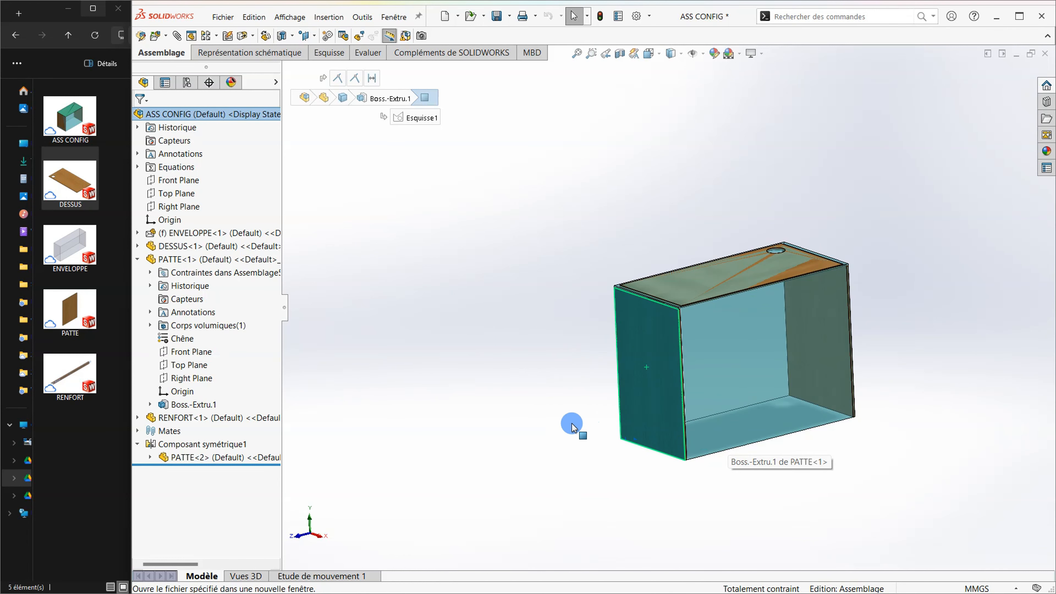
pyautogui.click(550, 414)
# - Isolate the ENVELOPPE and DESSUS components so that the other parts are hidden
pyautogui.moveTo(735, 358); pyautogui.dragTo(711, 344, button='middle')
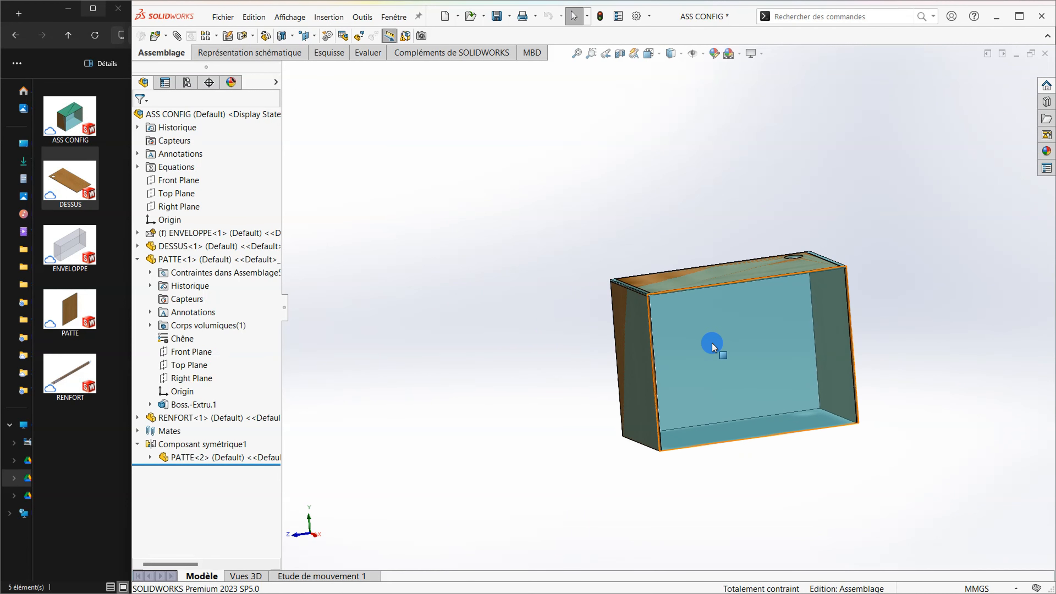
pyautogui.click(726, 274)
pyautogui.keyDown('ctrl'); pyautogui.click(735, 310); pyautogui.keyUp('ctrl')
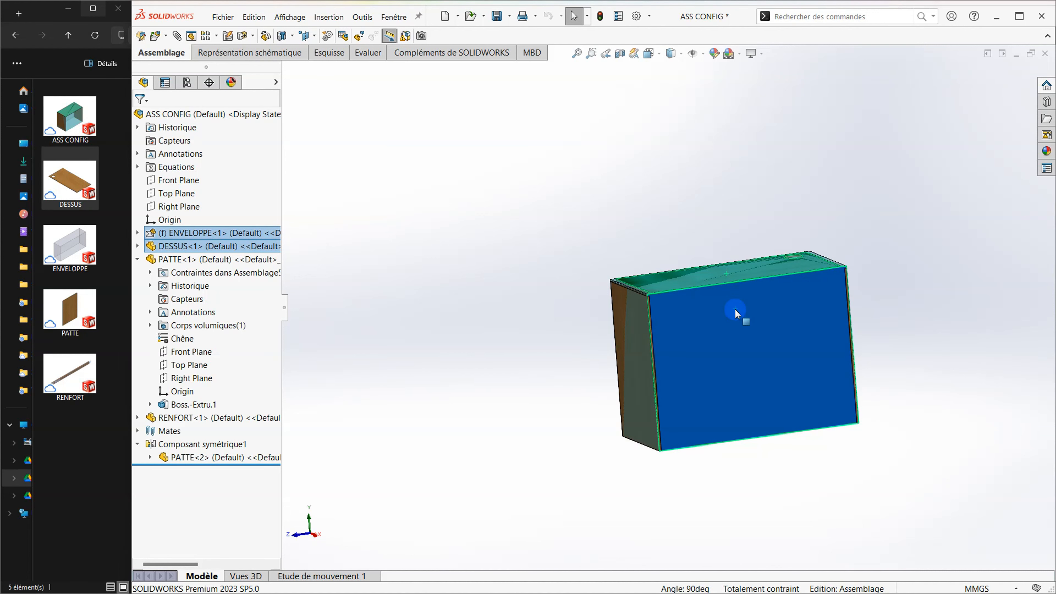
pyautogui.rightClick(735, 308)
pyautogui.press('Escape')
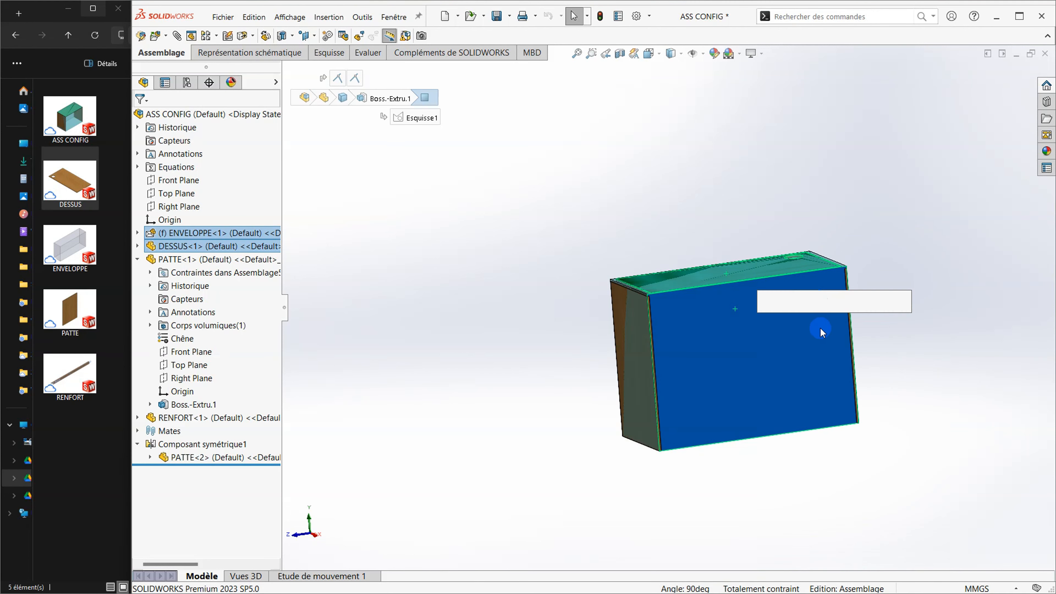
pyautogui.rightClick(761, 317)
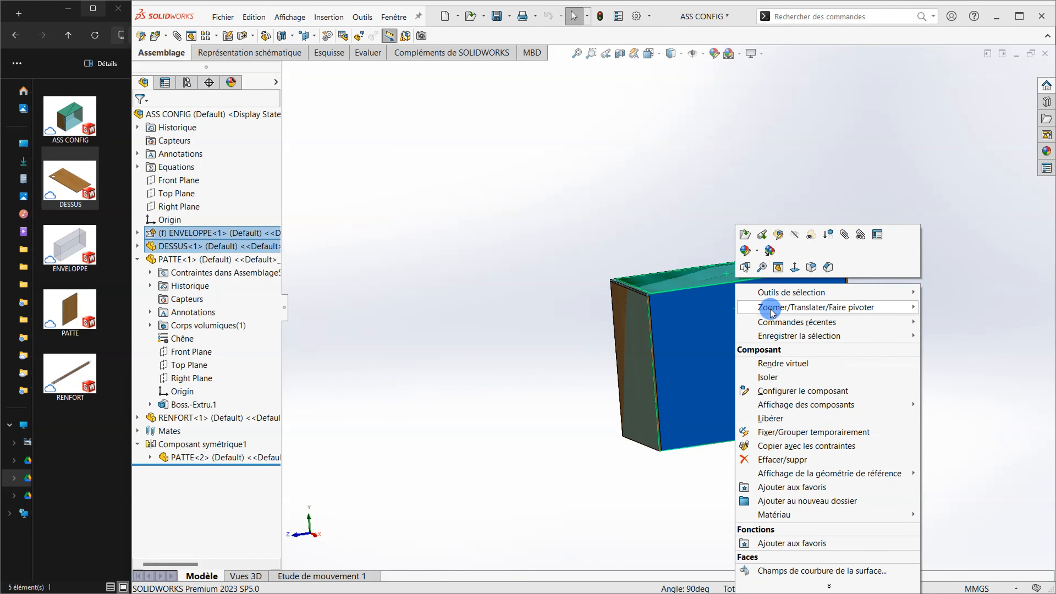
pyautogui.click(678, 294)
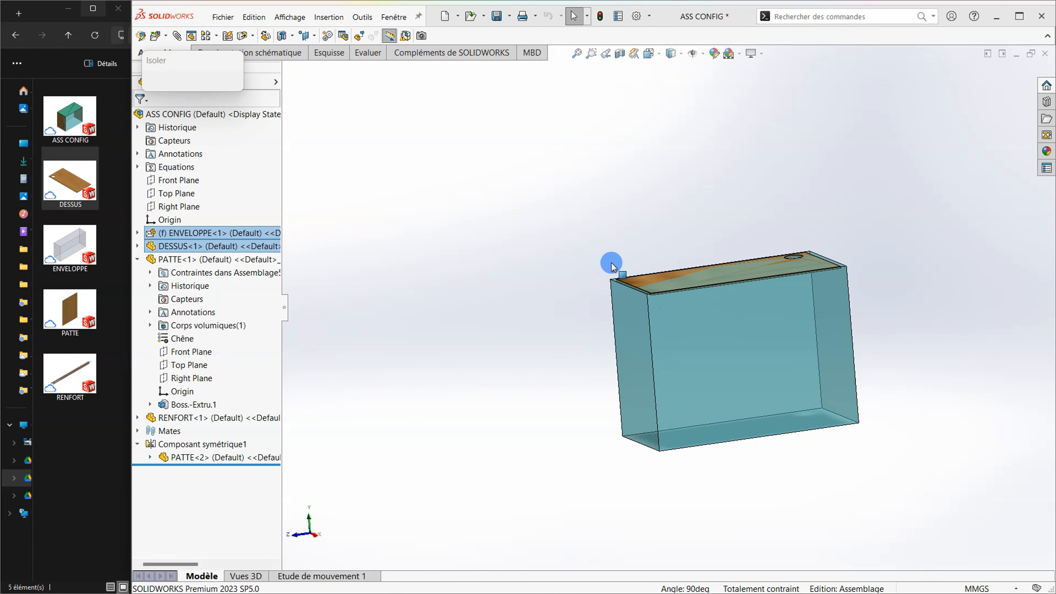
# - Edit the base sketch of the DESSUS part's Boss.-Extru.1 in context and make its left line collinear with the adjacent ENVELOPPE edge
pyautogui.scroll(-1, 701, 311)
pyautogui.scroll(-5, 664, 263)
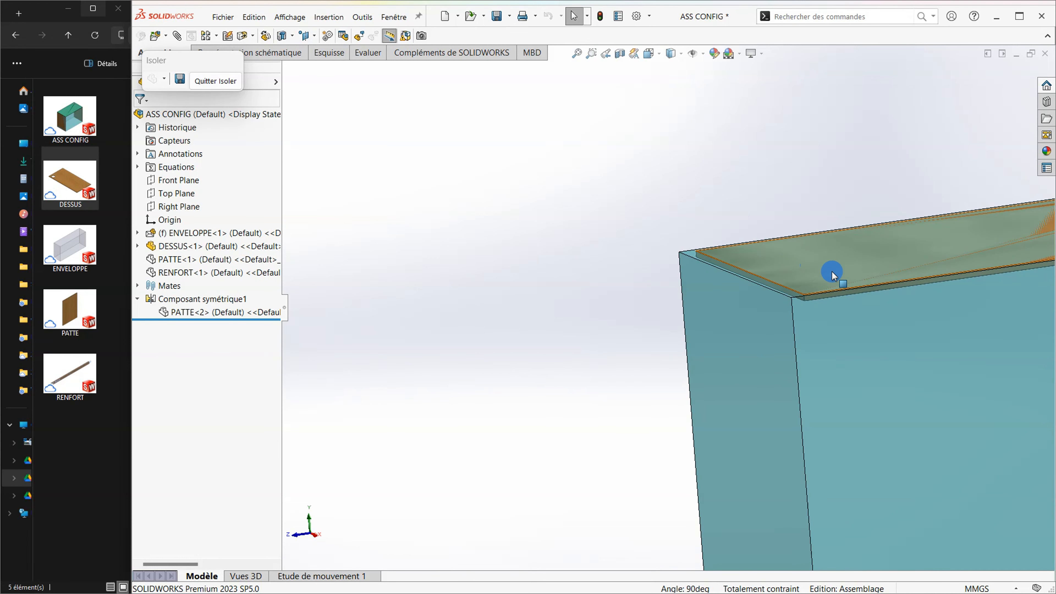
pyautogui.click(137, 246)
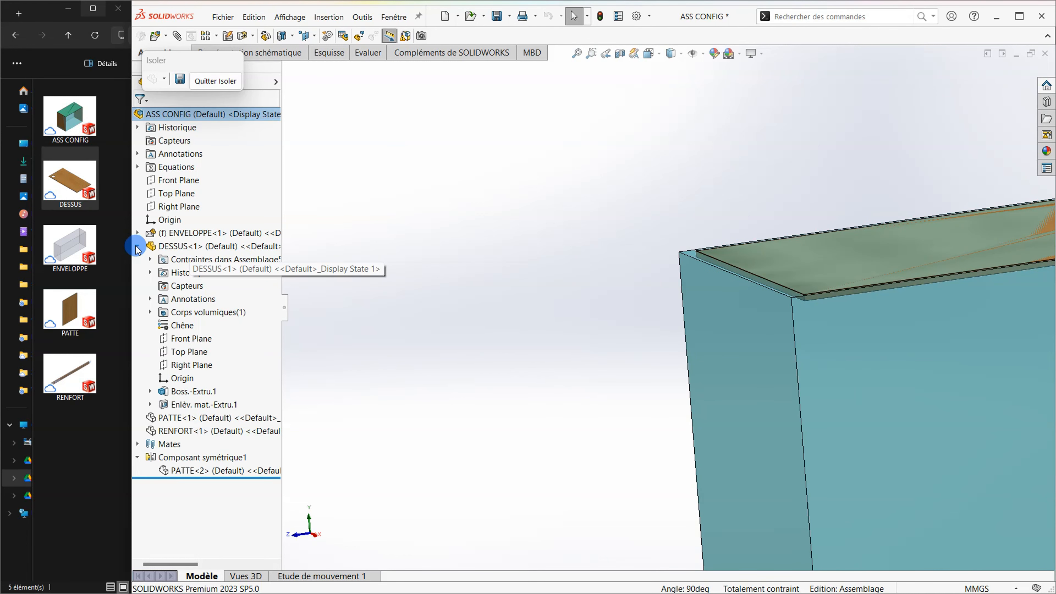
pyautogui.rightClick(188, 392)
pyautogui.click(202, 364)
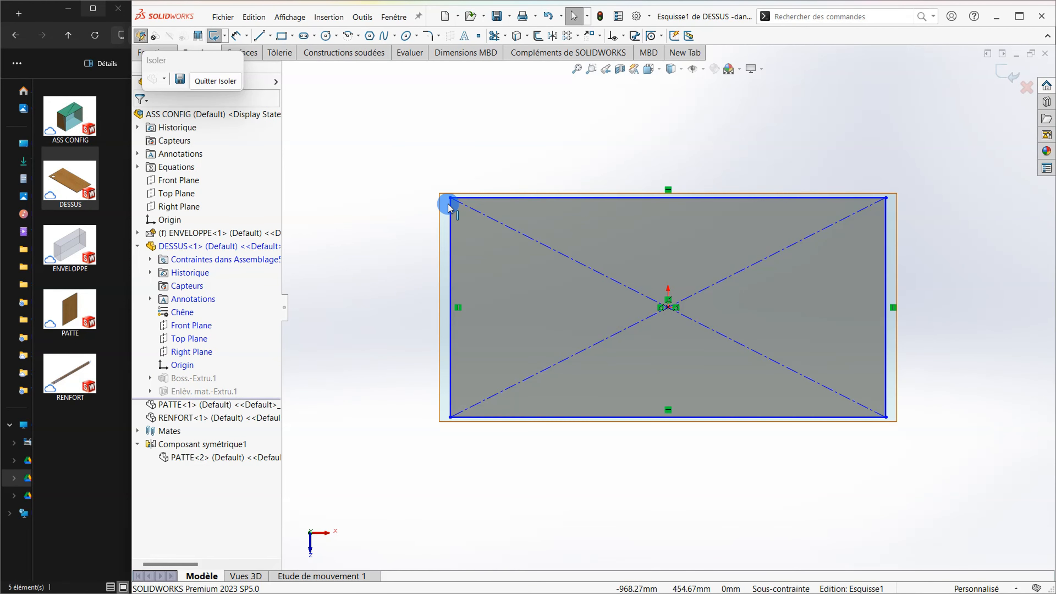
pyautogui.click(451, 218)
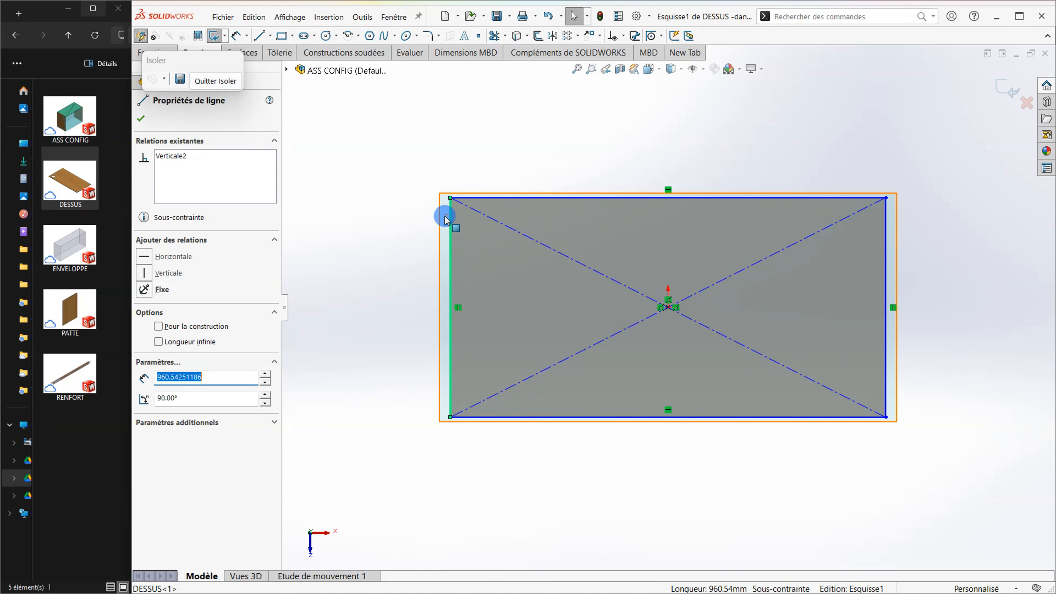
pyautogui.keyDown('ctrl'); pyautogui.click(442, 221); pyautogui.keyUp('ctrl')
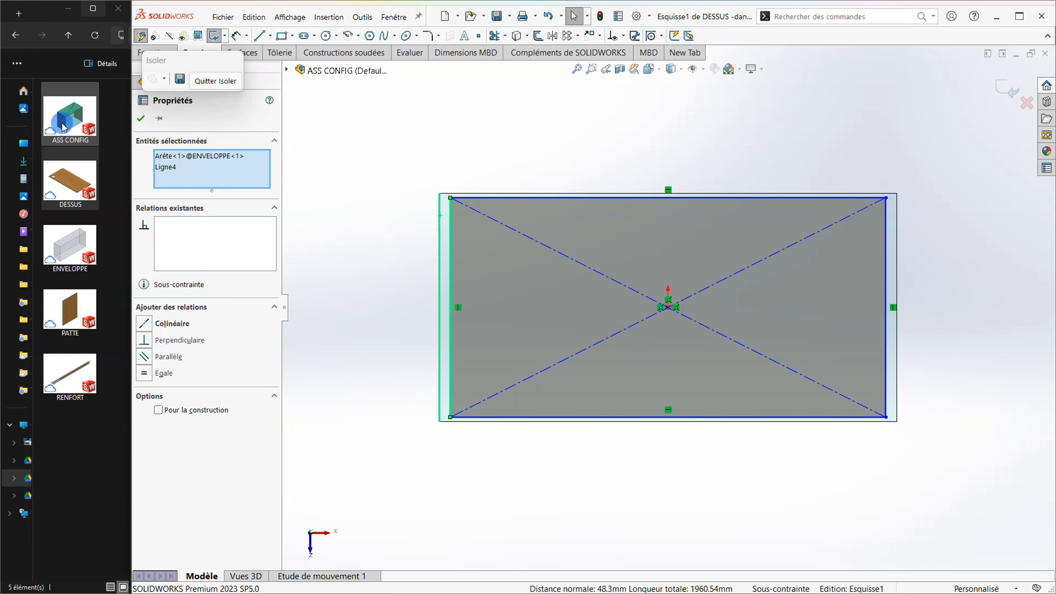
pyautogui.click(145, 323)
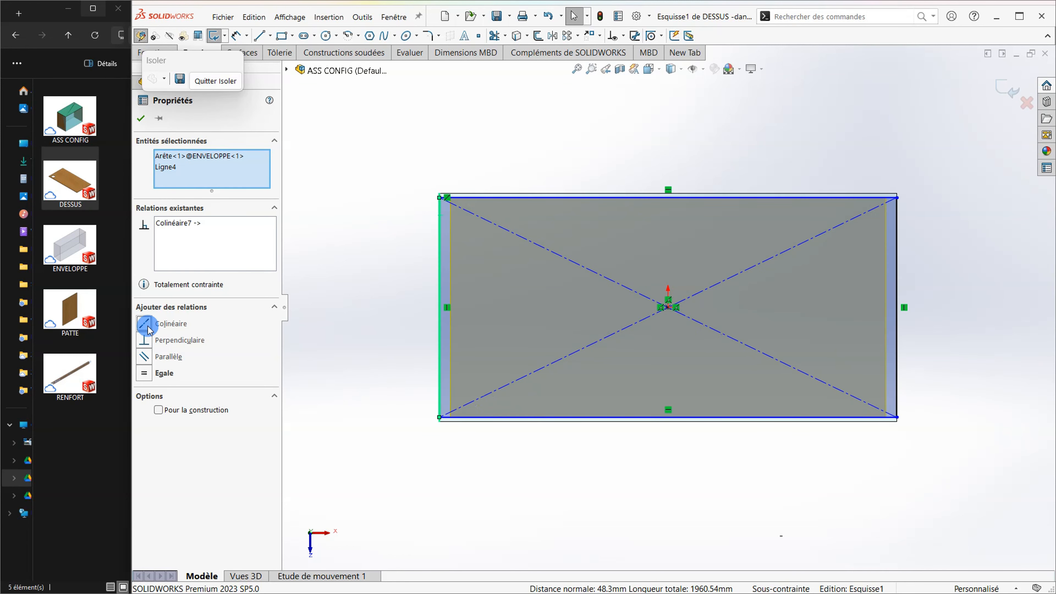
# - Make the upper line of the DESSUS sketch collinear with the neighbouring ENVELOPPE edge and exit the sketch
pyautogui.click(546, 196)
pyautogui.keyDown('ctrl'); pyautogui.click(544, 194); pyautogui.keyUp('ctrl')
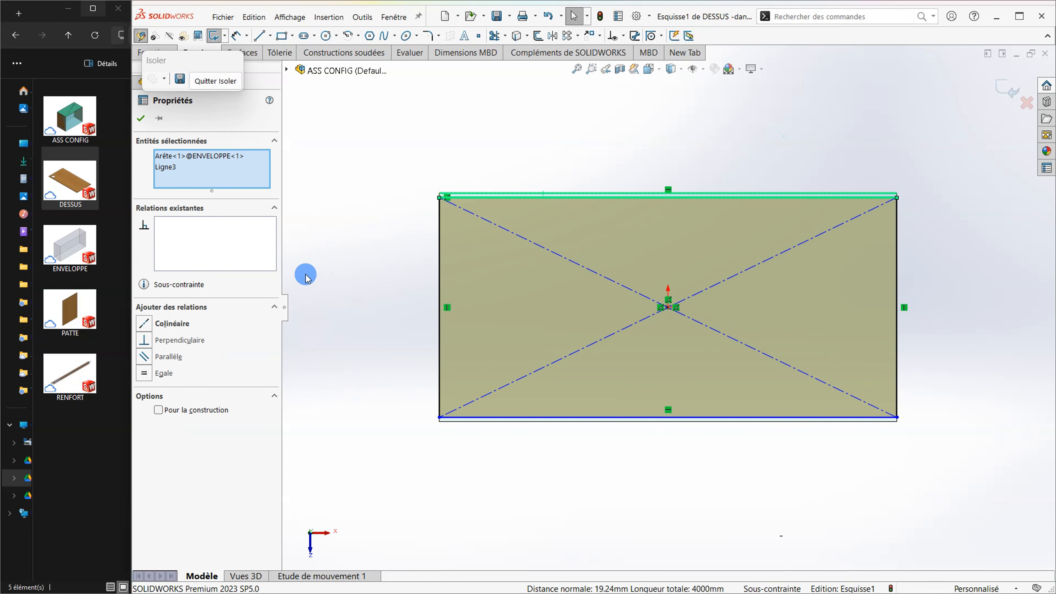
pyautogui.click(144, 323)
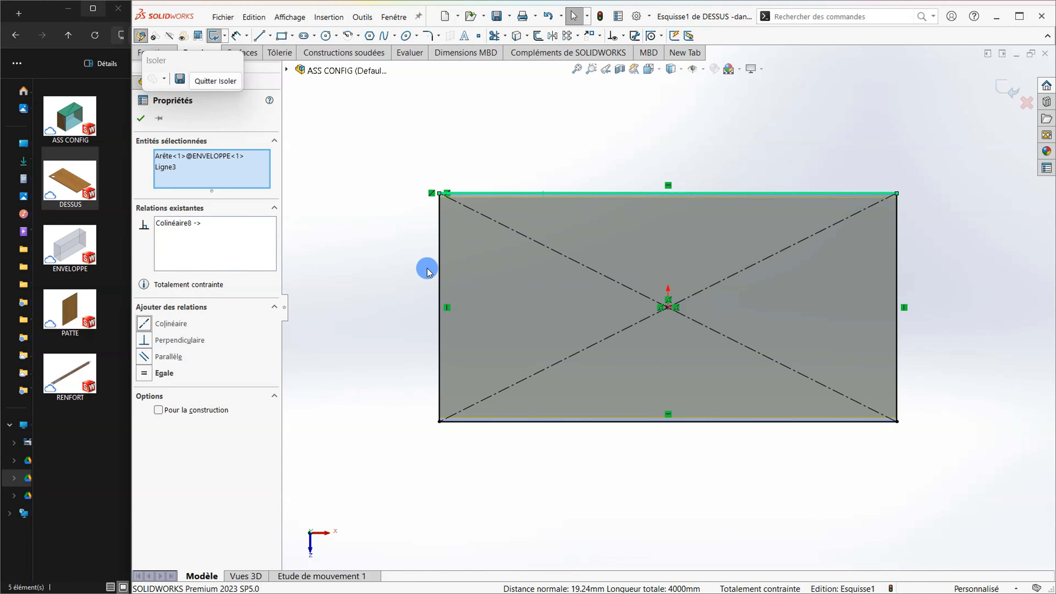
pyautogui.click(994, 97)
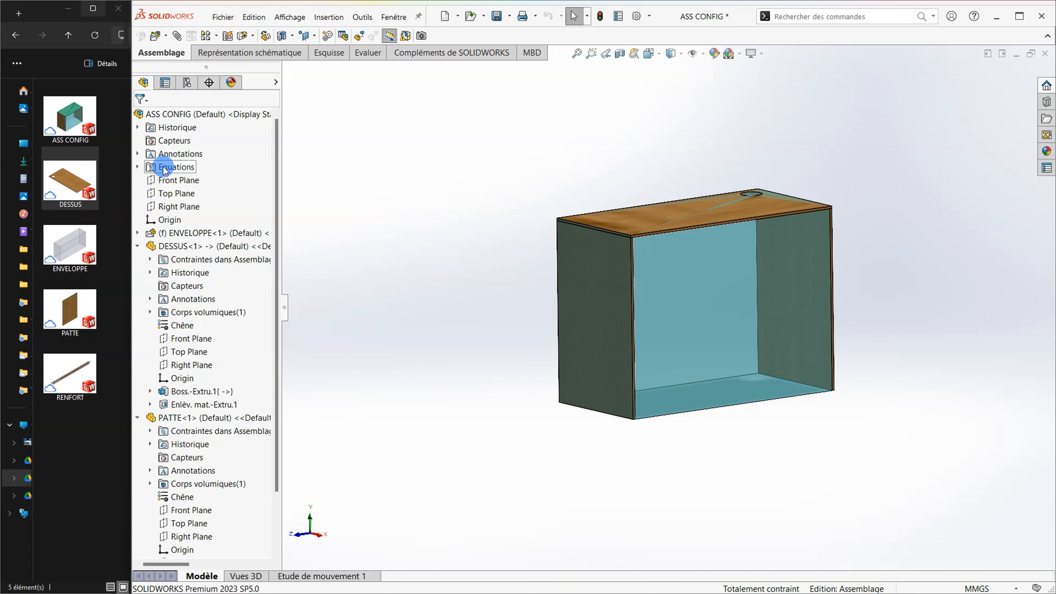
pyautogui.click(186, 113)
pyautogui.rightClick(186, 114)
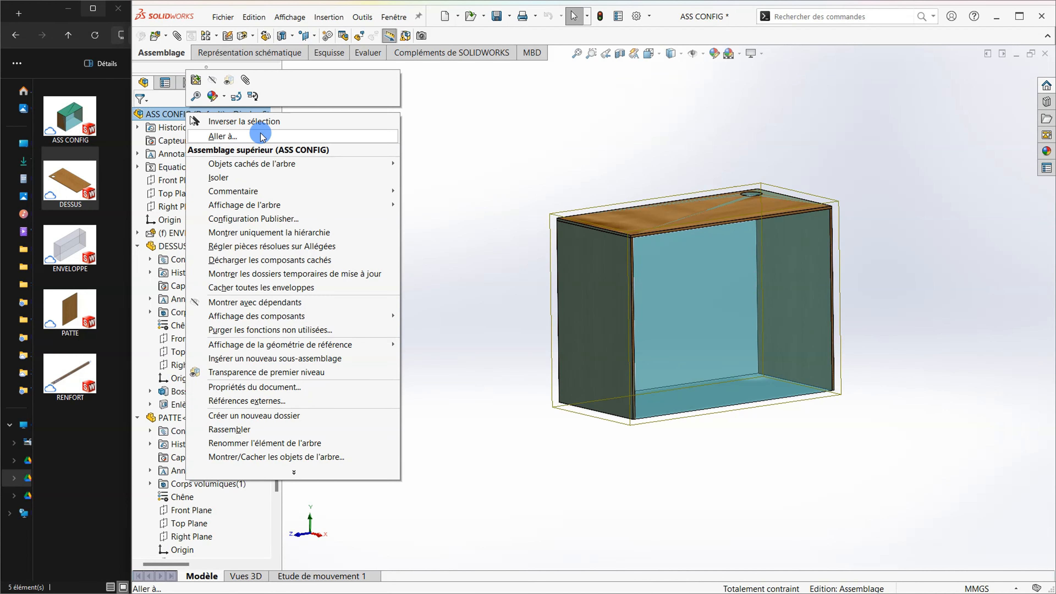
pyautogui.moveTo(287, 162)
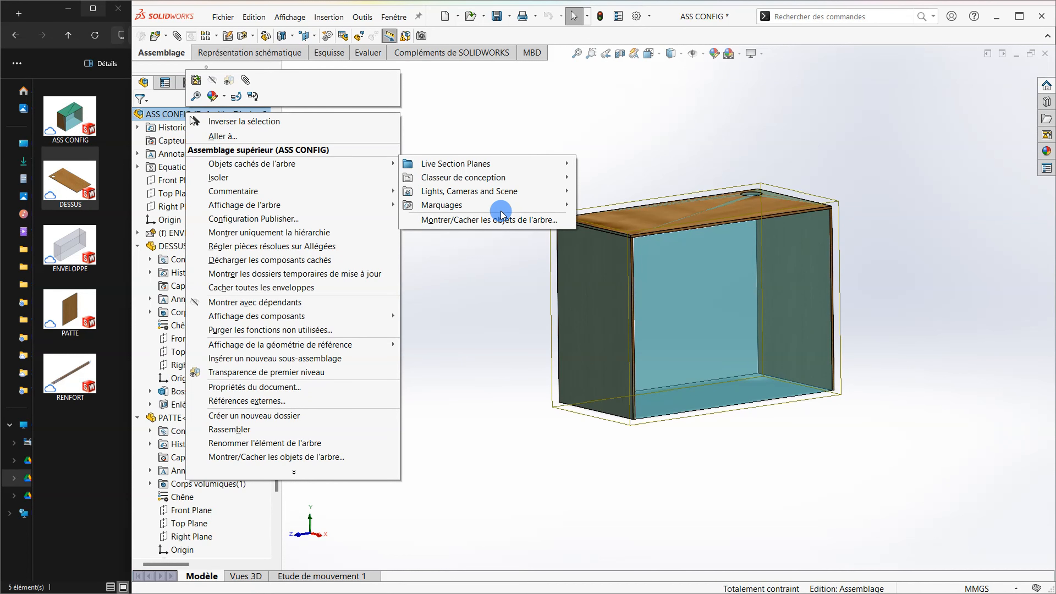
pyautogui.click(596, 118)
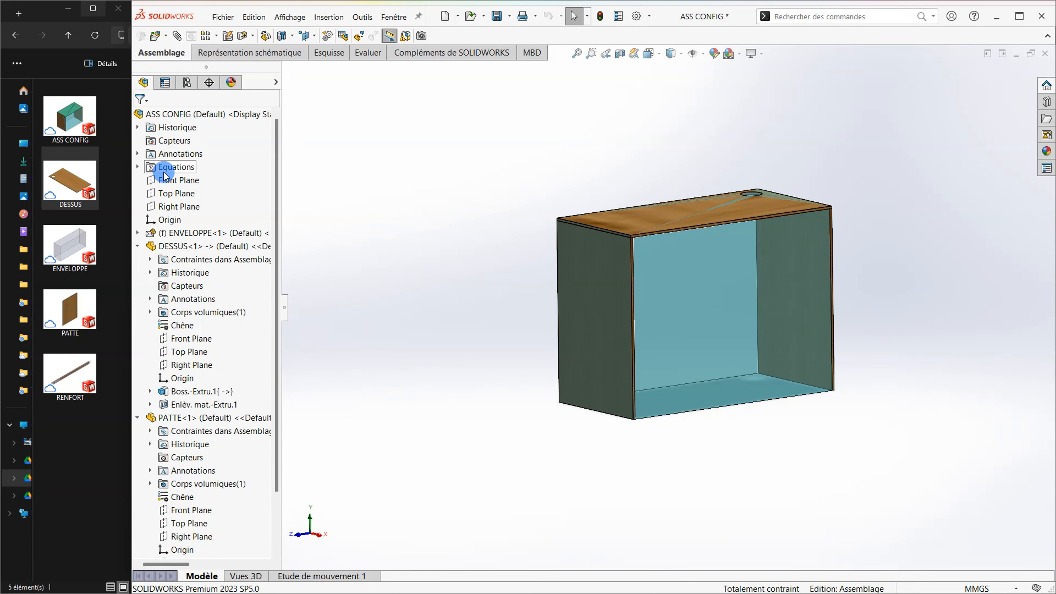
# - Open the assembly's equations manager in its dimension view and check the ÉPAISSEUR BOIS global variable and its value
pyautogui.rightClick(171, 167)
pyautogui.click(209, 180)
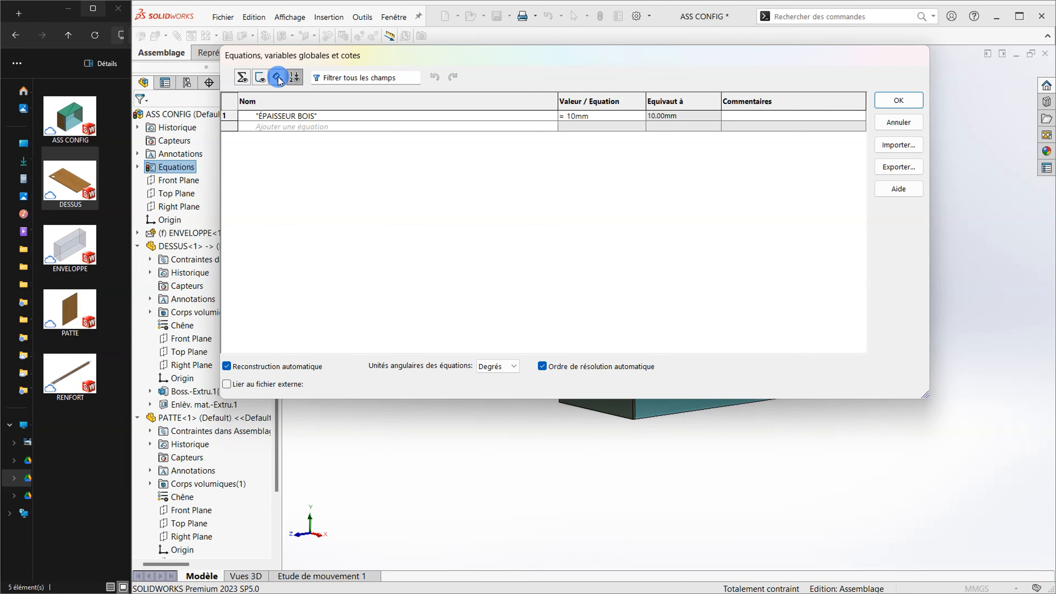
pyautogui.click(278, 77)
pyautogui.moveTo(326, 130); pyautogui.dragTo(207, 123)
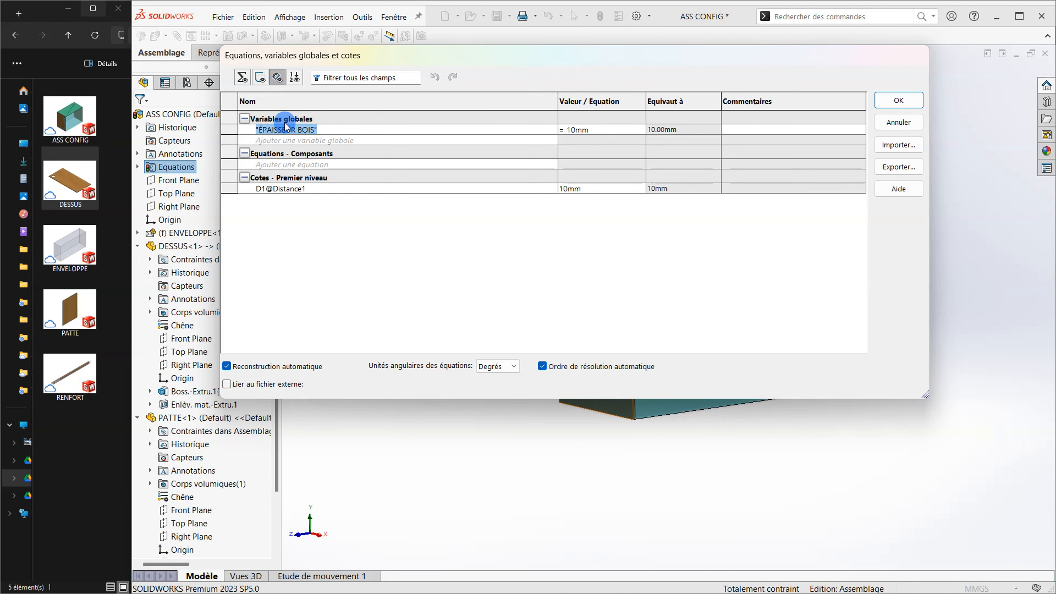
pyautogui.click(262, 141)
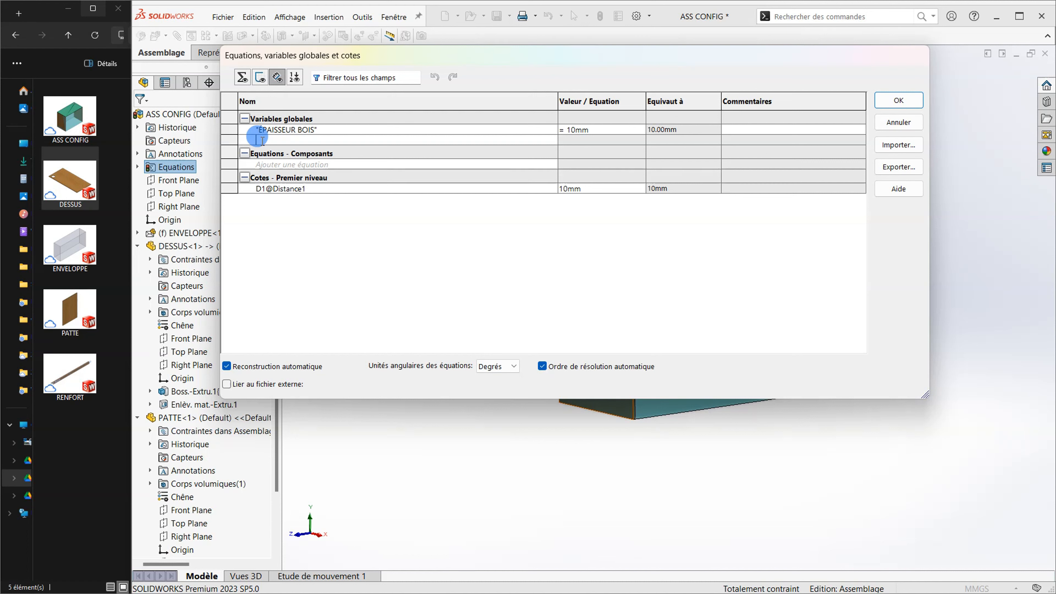
pyautogui.click(597, 130)
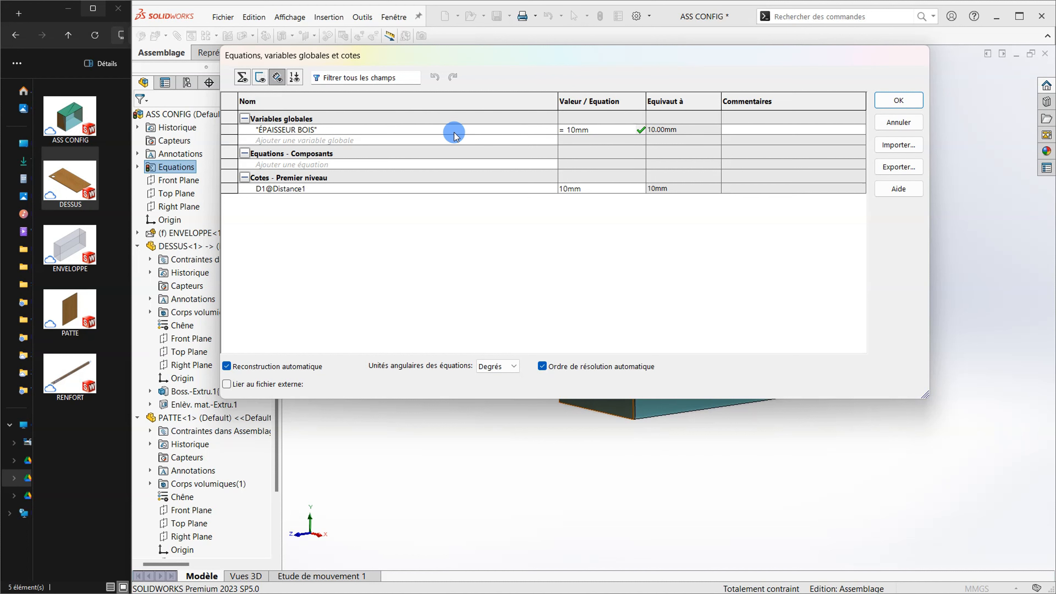
# - Add a global variable named PROFONDEUR BUREAU with the value 0.5 m
pyautogui.click(410, 140)
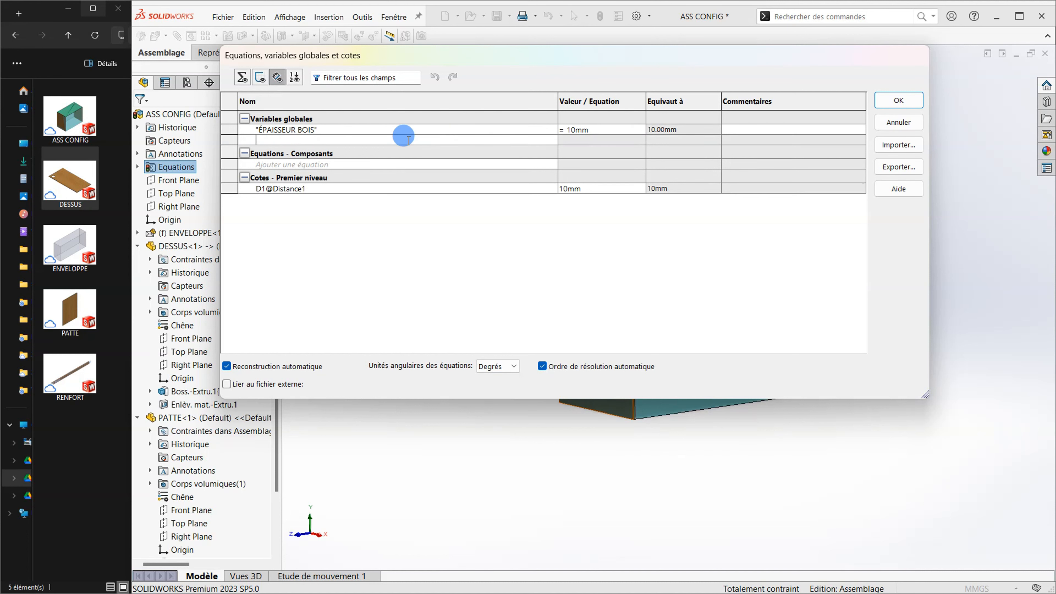
pyautogui.write('PROFONDEUR')
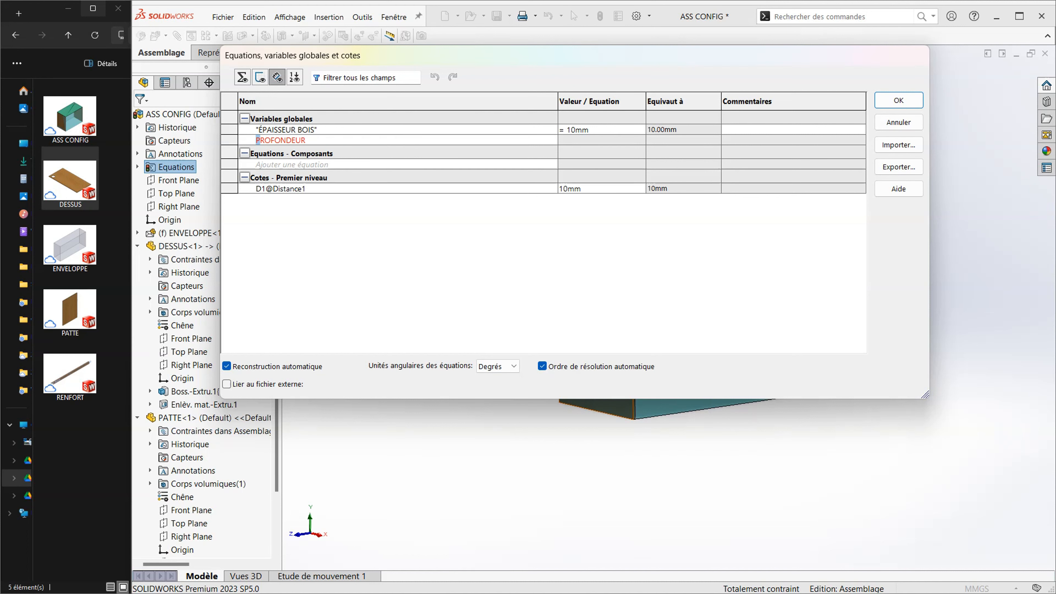
pyautogui.write(' BUREAU')
pyautogui.press('Tab')
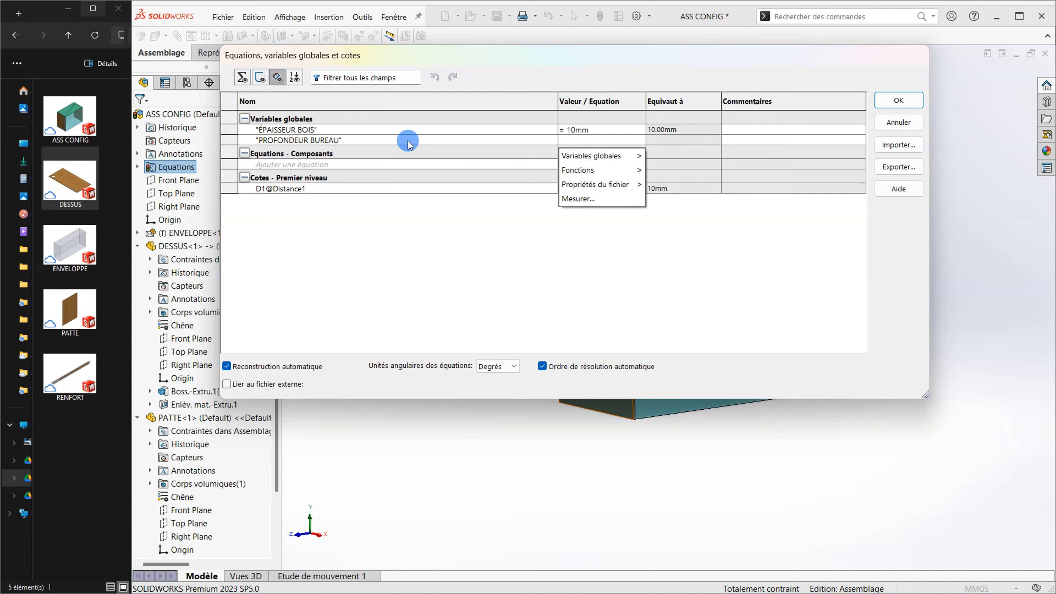
pyautogui.write('0.5M')
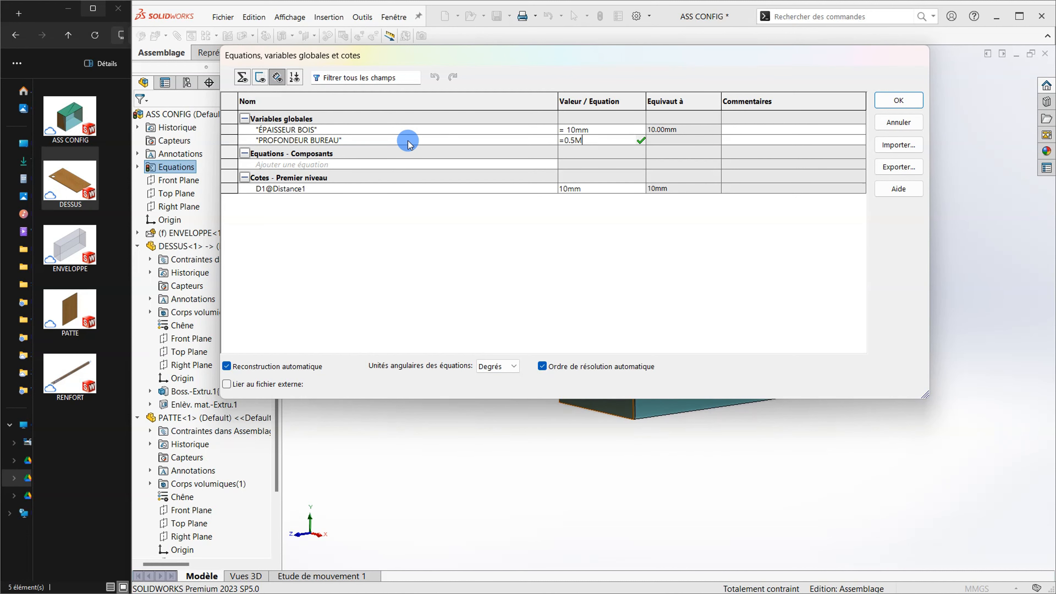
pyautogui.click(408, 143)
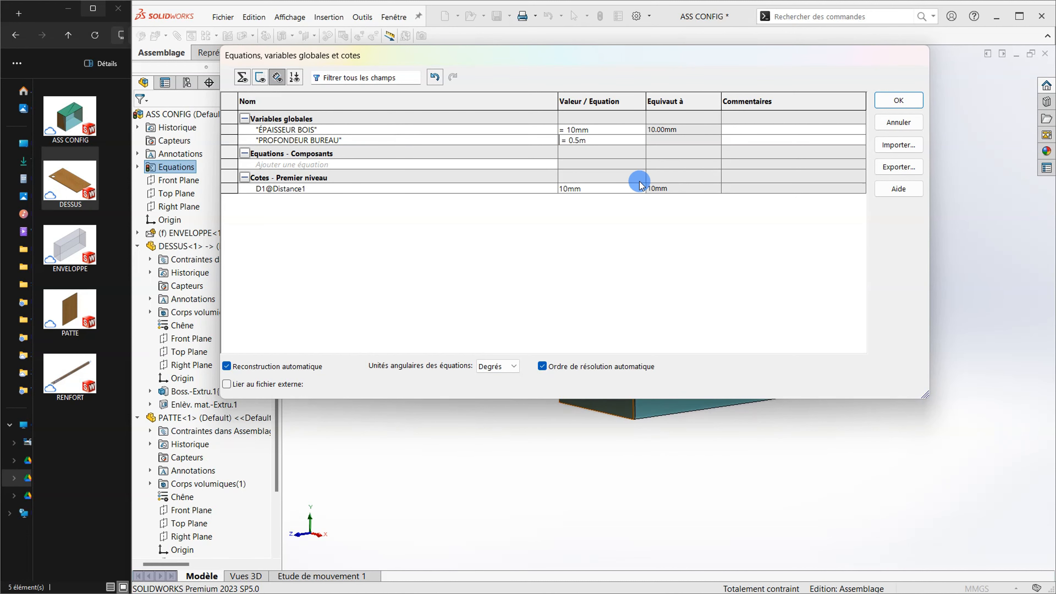
pyautogui.click(664, 140)
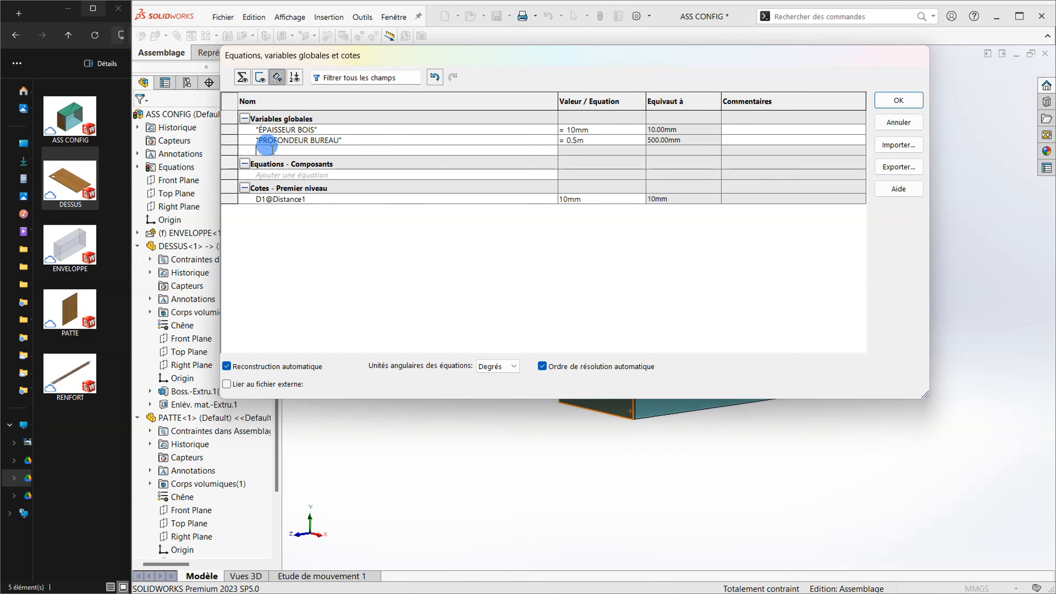
# - Add a global variable named LARGEUR BUREAU with the value 2 m and accept the equations
pyautogui.write('LARG')
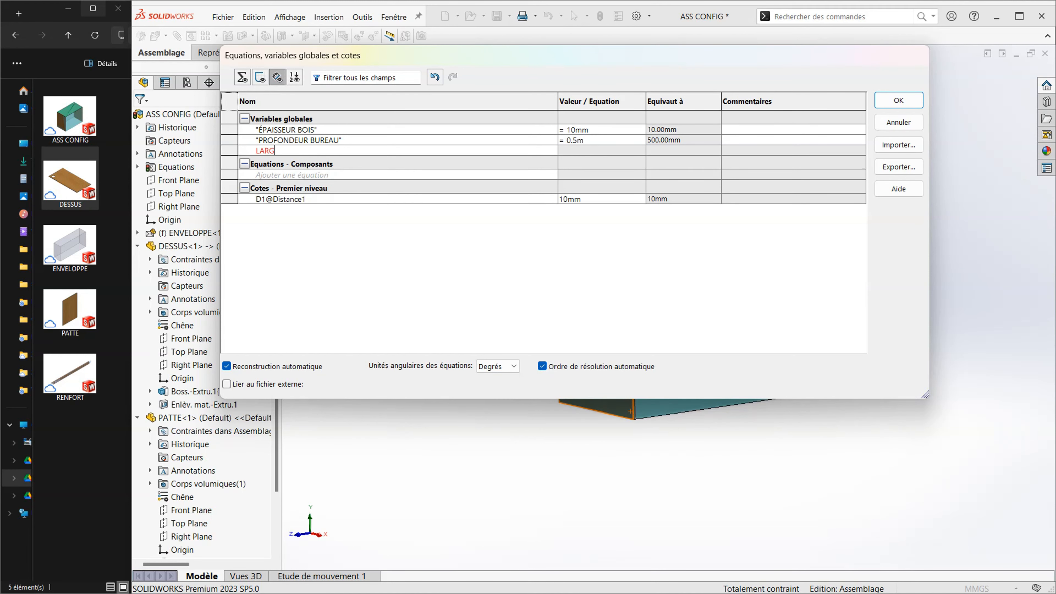
pyautogui.write('EUR')
pyautogui.click(272, 151)
pyautogui.press('Tab')
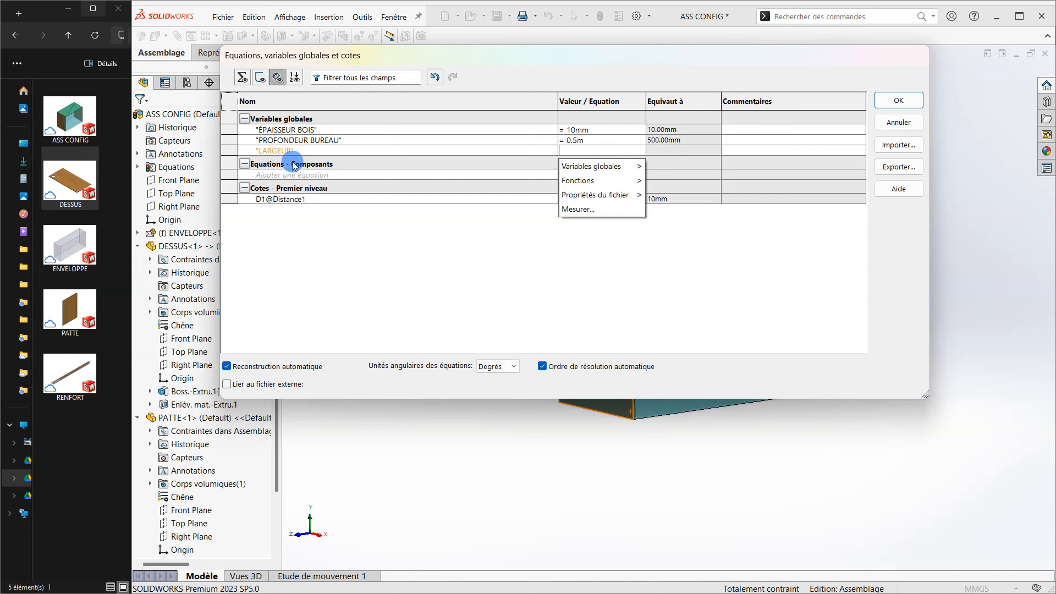
pyautogui.write('=2M')
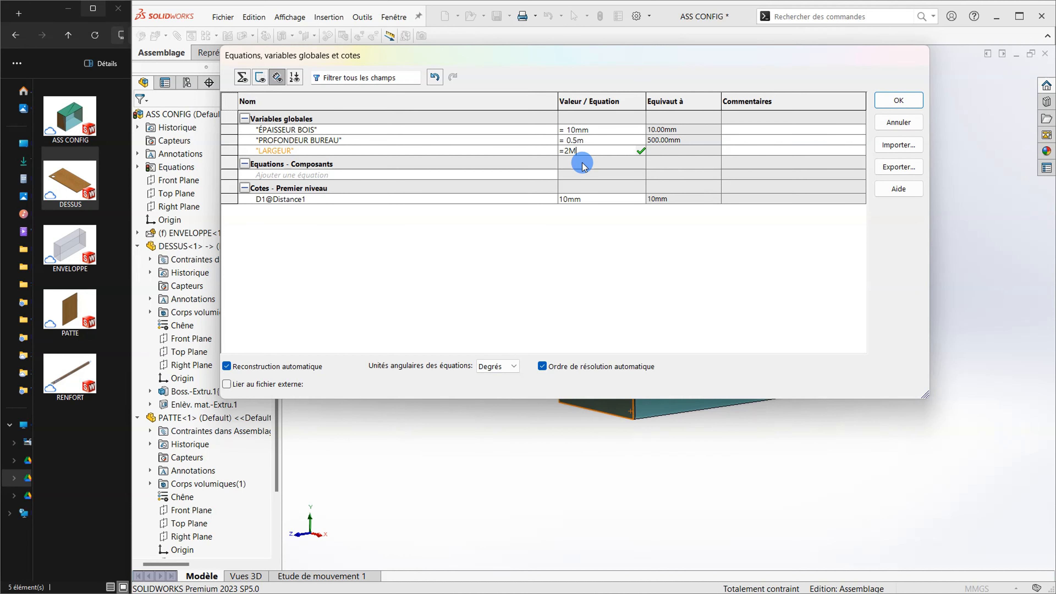
pyautogui.click(418, 152)
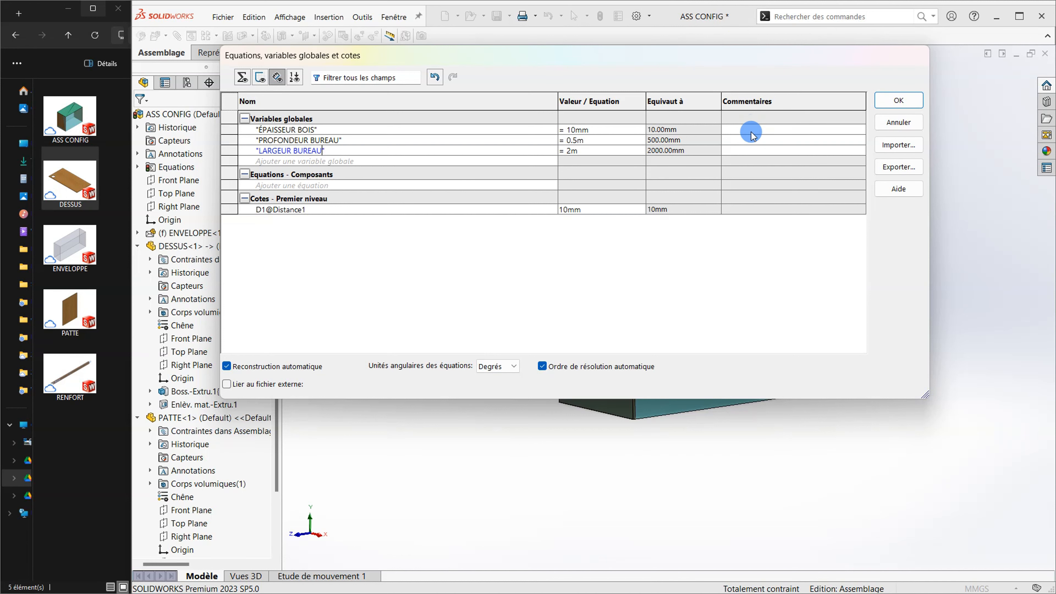
pyautogui.click(891, 99)
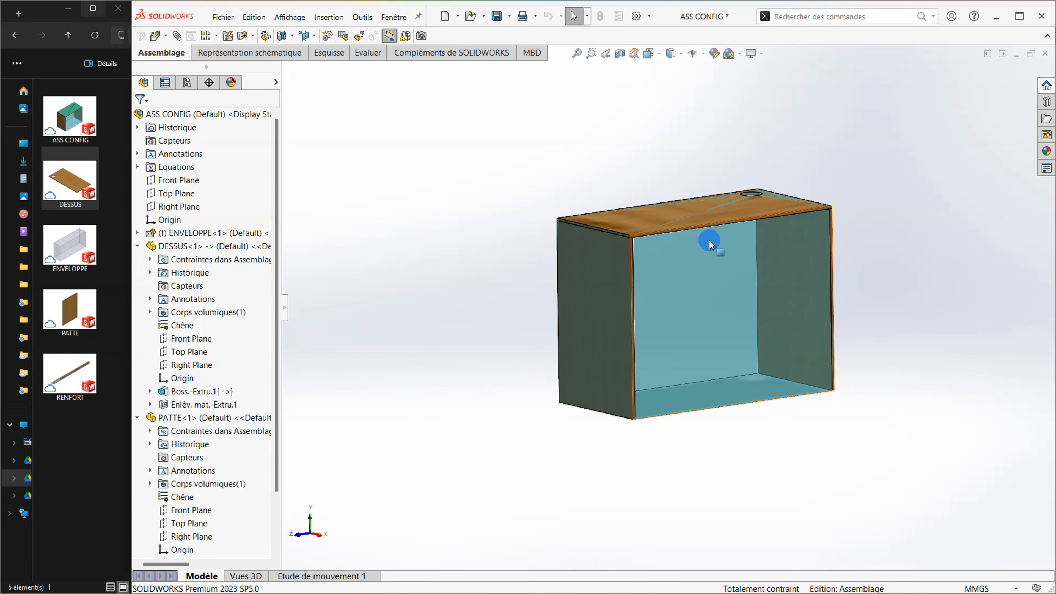
# - Display the dimensions of the DESSUS panel's extrusion and try to edit its thickness dimension
pyautogui.scroll(-3, 654, 240)
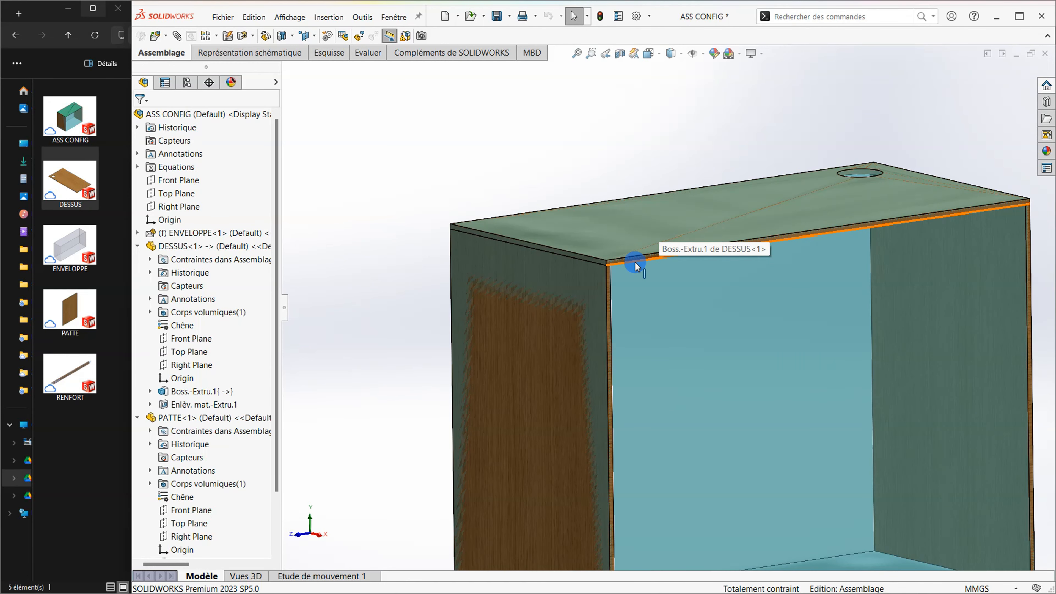
pyautogui.scroll(-3, 632, 266)
pyautogui.scroll(2, 637, 236)
pyautogui.scroll(1, 873, 221)
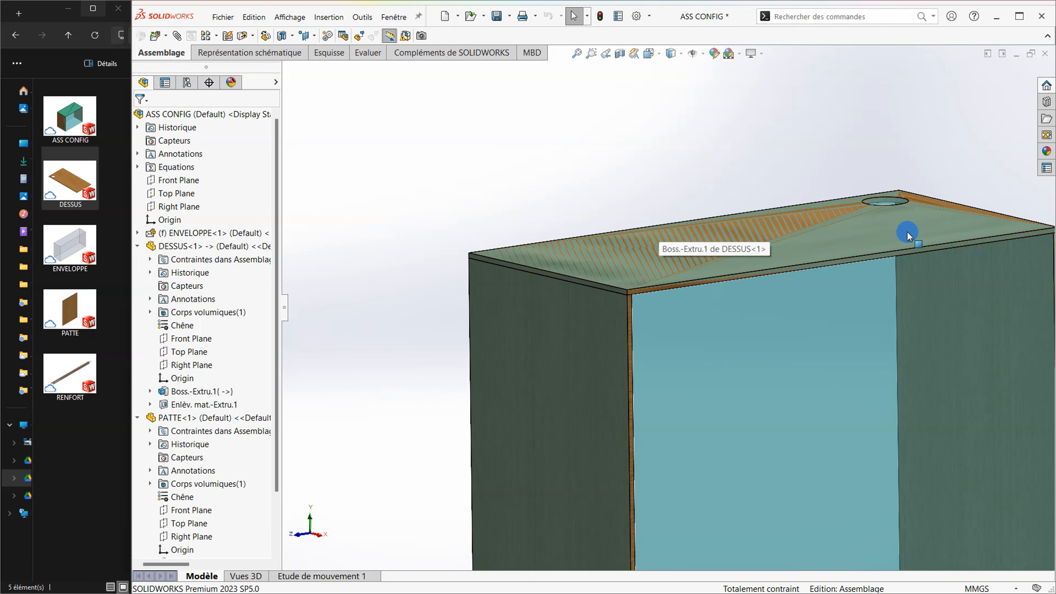
pyautogui.click(901, 226)
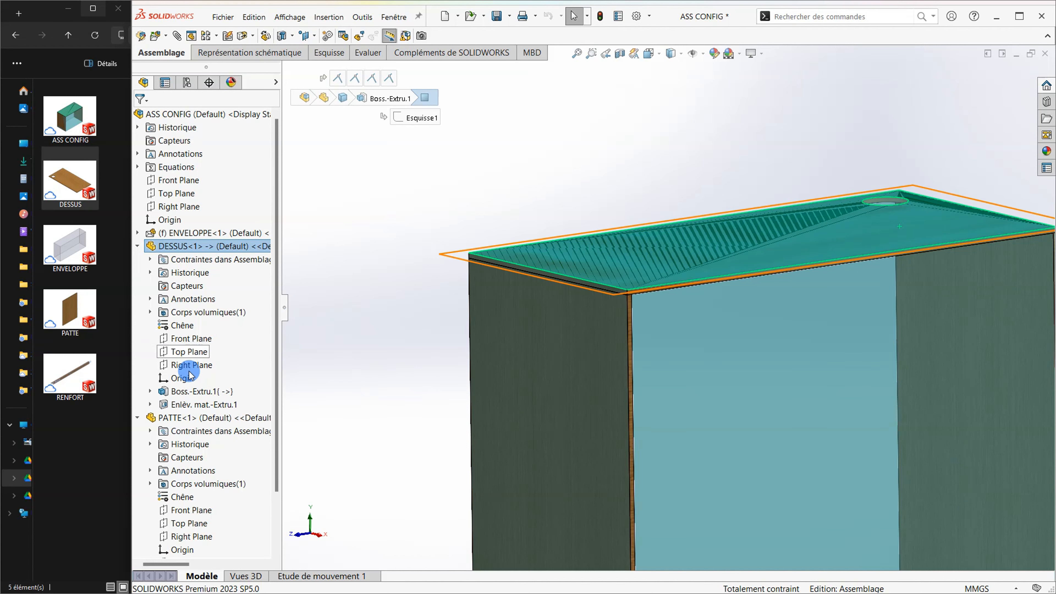
pyautogui.click(188, 398)
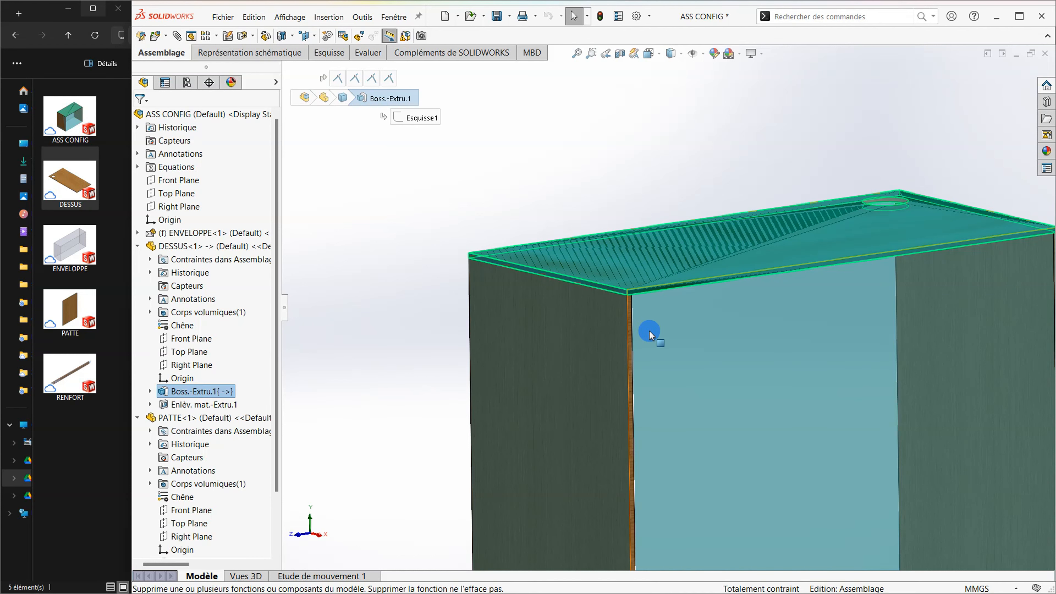
pyautogui.scroll(3, 783, 249)
pyautogui.scroll(-5, 783, 249)
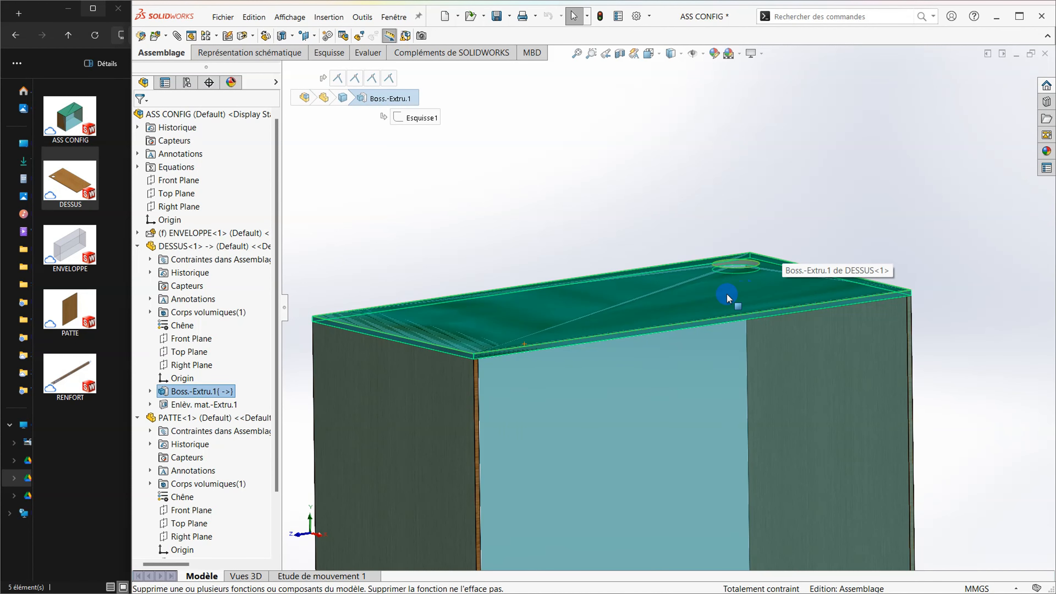
pyautogui.doubleClick(591, 338)
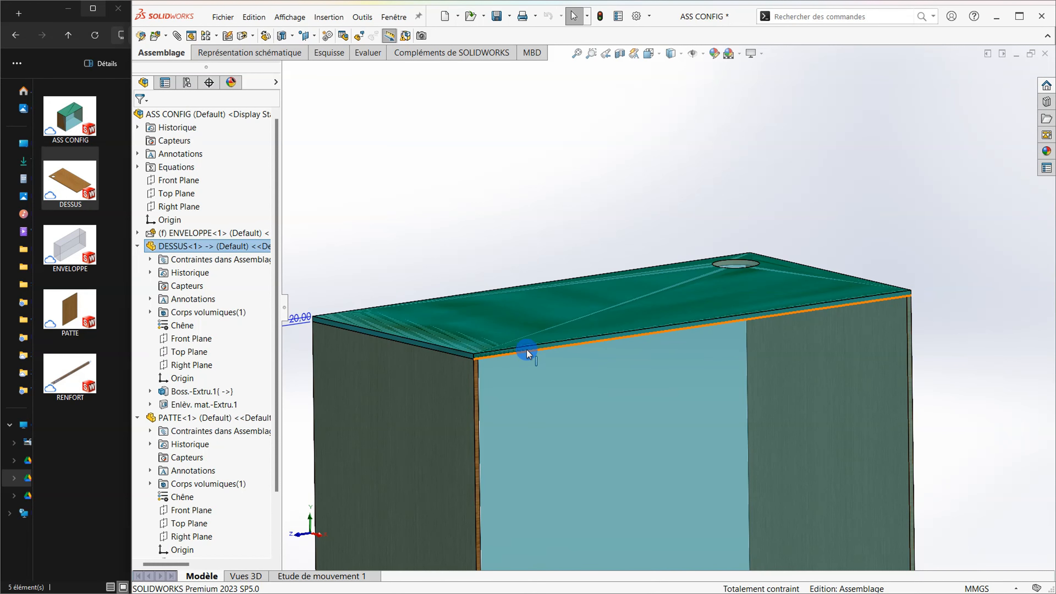
pyautogui.scroll(3, 435, 331)
pyautogui.click(186, 392)
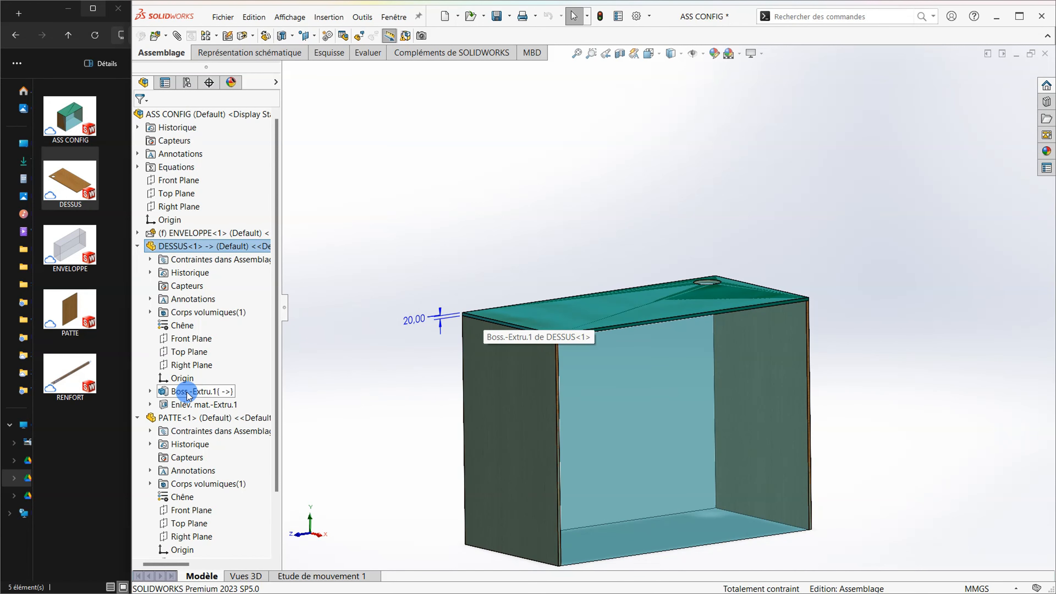
pyautogui.doubleClick(419, 320)
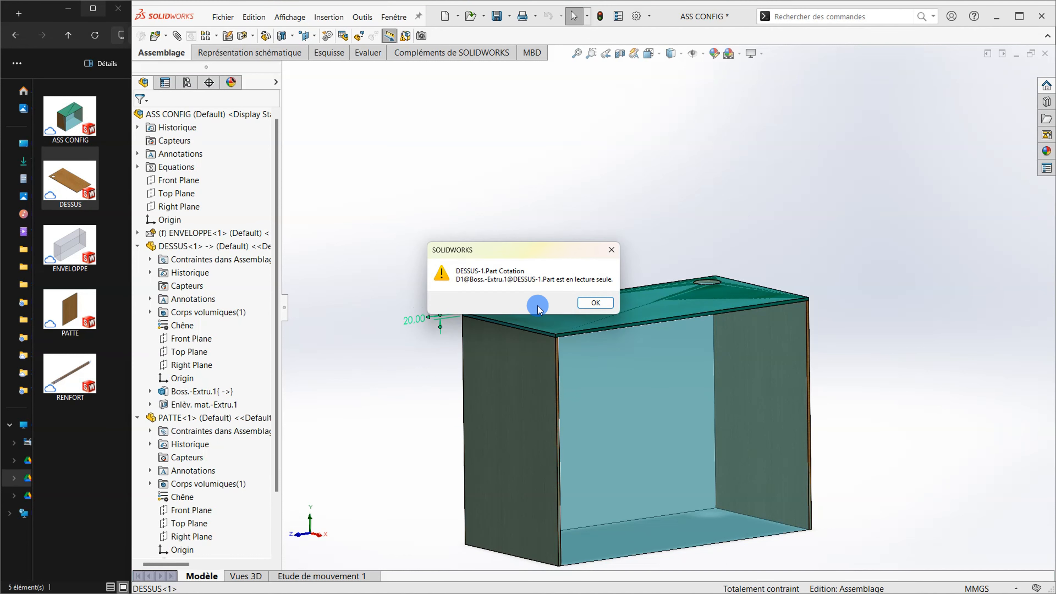
pyautogui.click(607, 301)
pyautogui.click(600, 304)
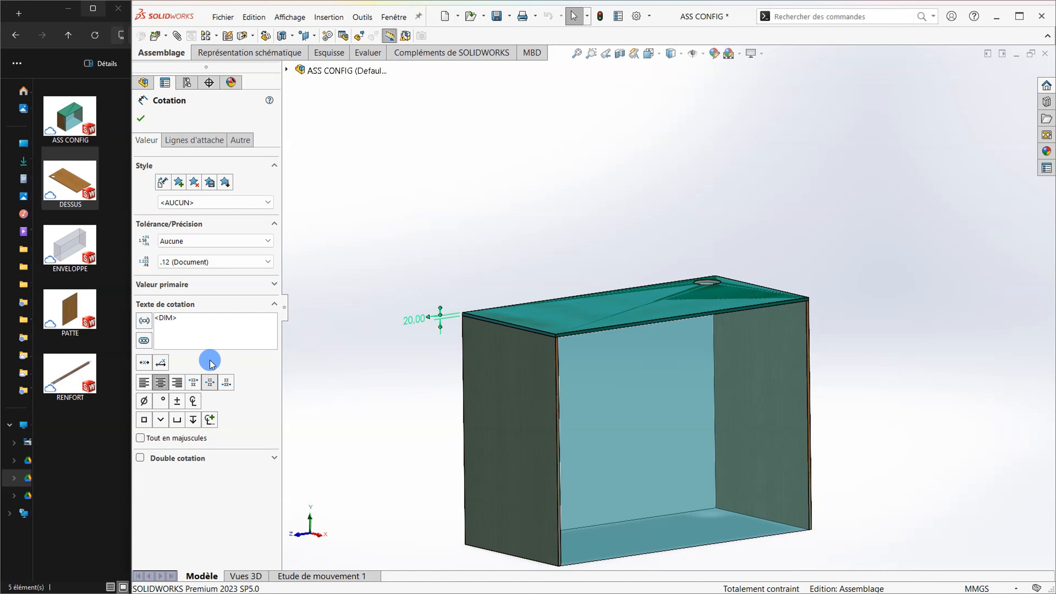
# - Turn off the read-only option (Lecture seule) of the DESSUS thickness dimension and accept its properties
pyautogui.click(240, 141)
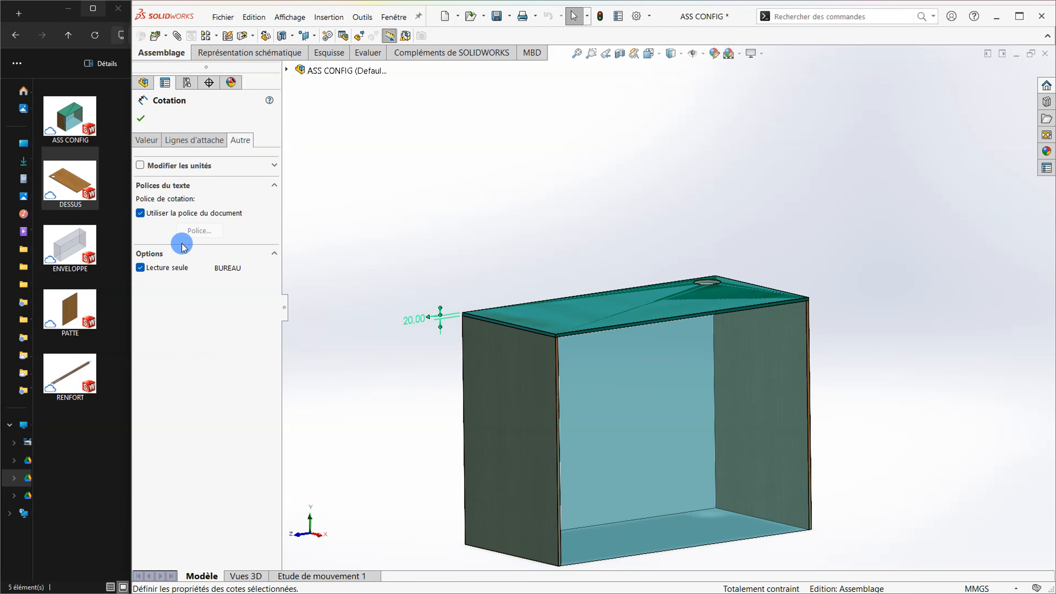
pyautogui.click(140, 268)
pyautogui.click(146, 140)
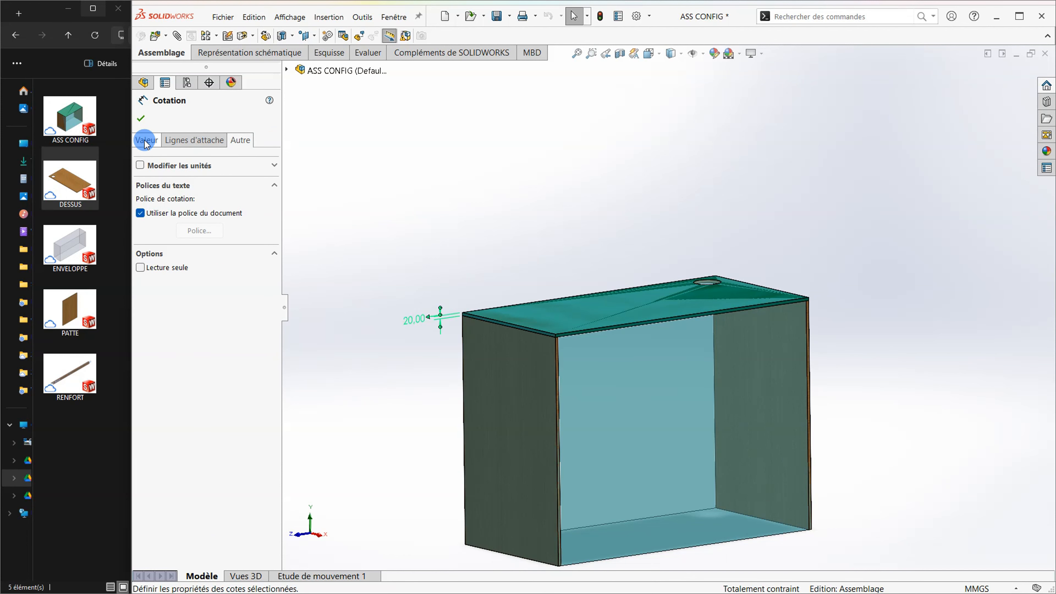
pyautogui.click(142, 120)
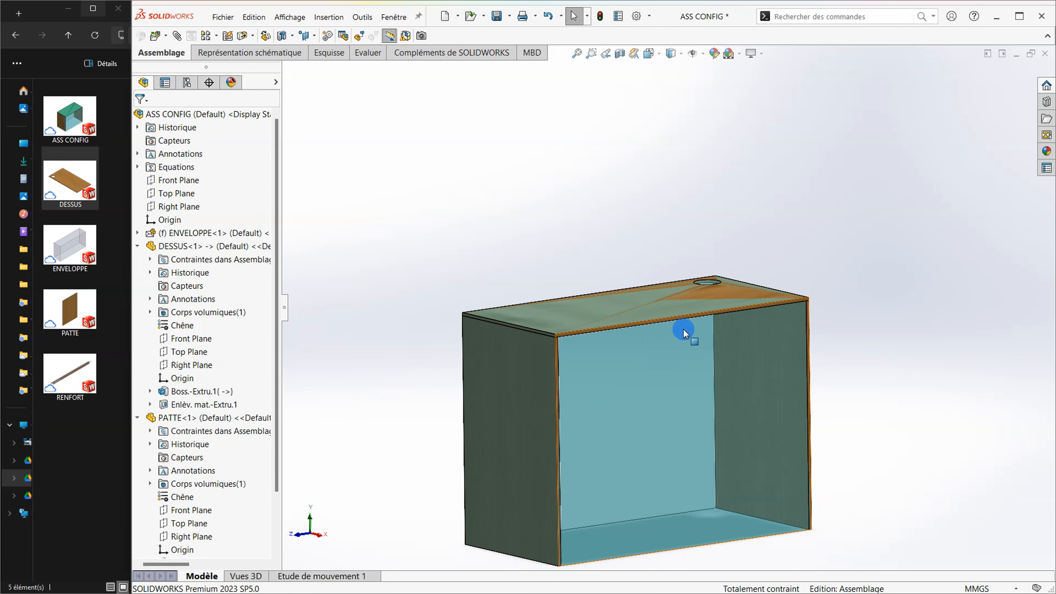
# - Link the DESSUS panel's extrusion thickness to the global variable ÉPAISSEUR BOIS with an equation
pyautogui.click(500, 315)
pyautogui.doubleClick(499, 314)
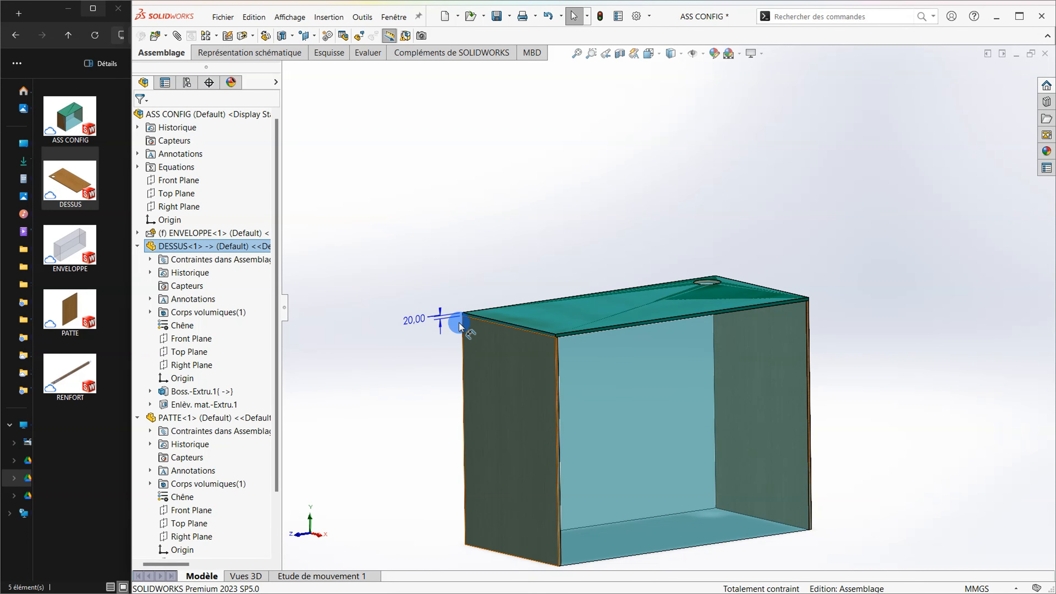
pyautogui.doubleClick(407, 316)
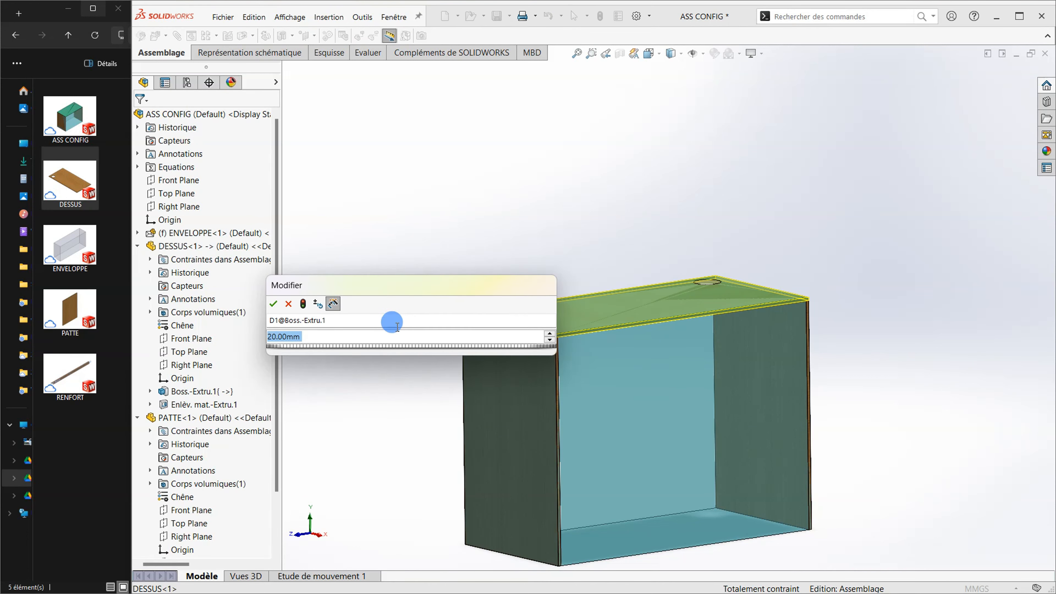
pyautogui.moveTo(359, 285); pyautogui.dragTo(434, 223)
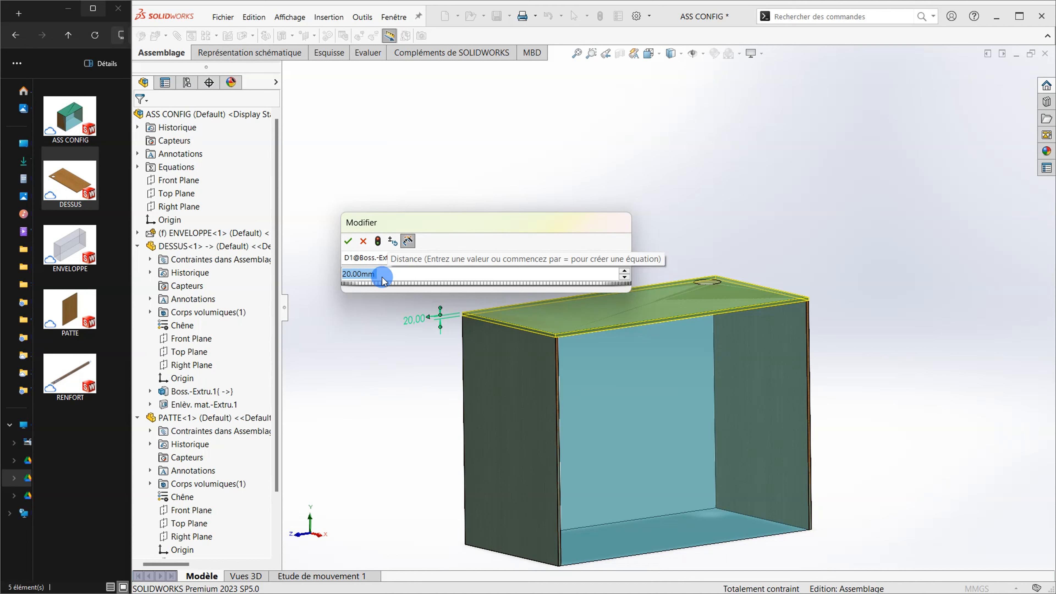
pyautogui.write('=')
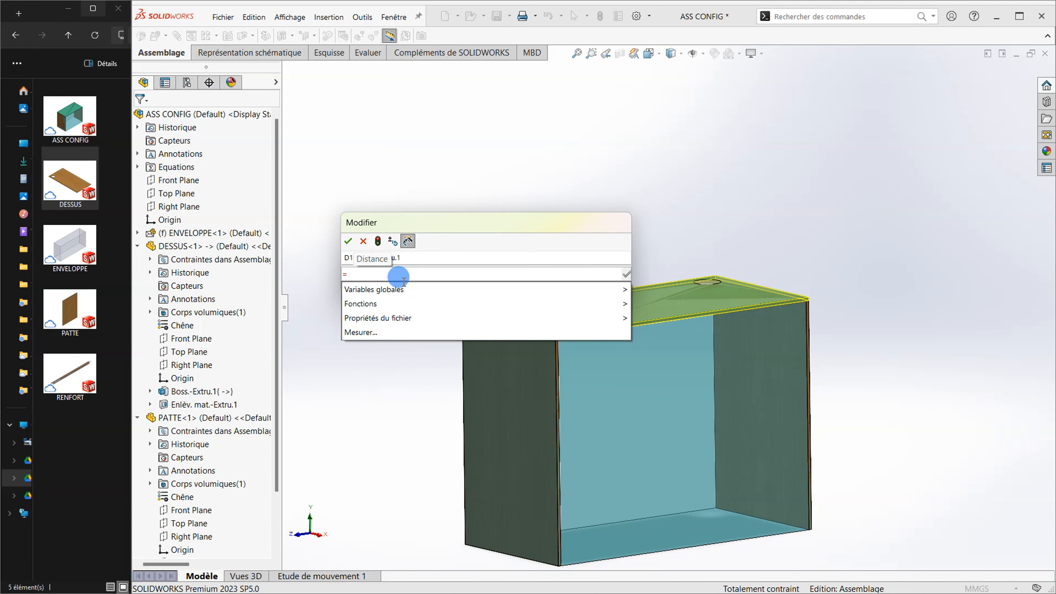
pyautogui.moveTo(408, 305)
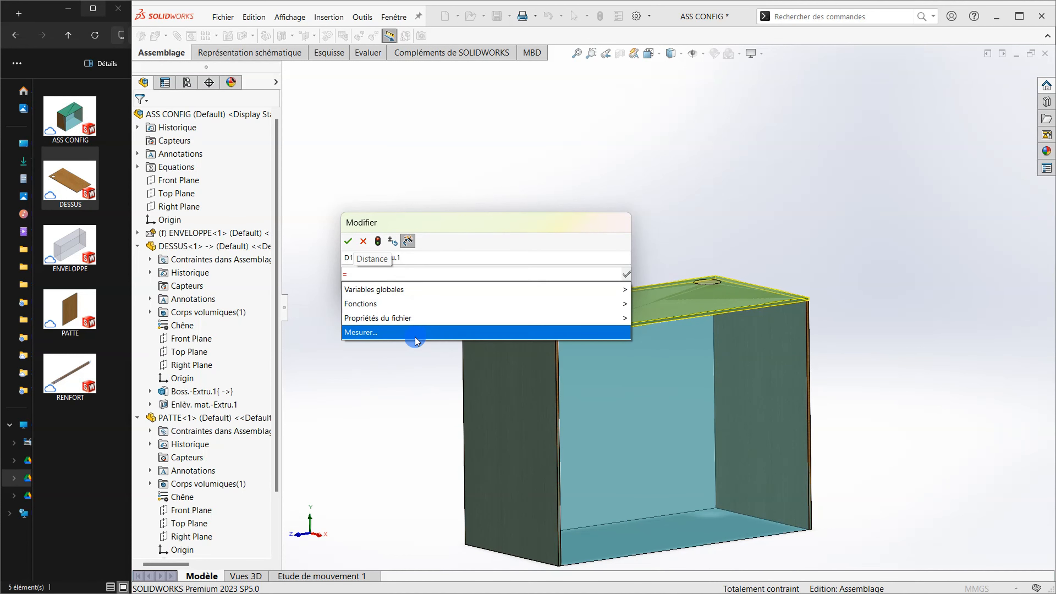
pyautogui.moveTo(423, 323)
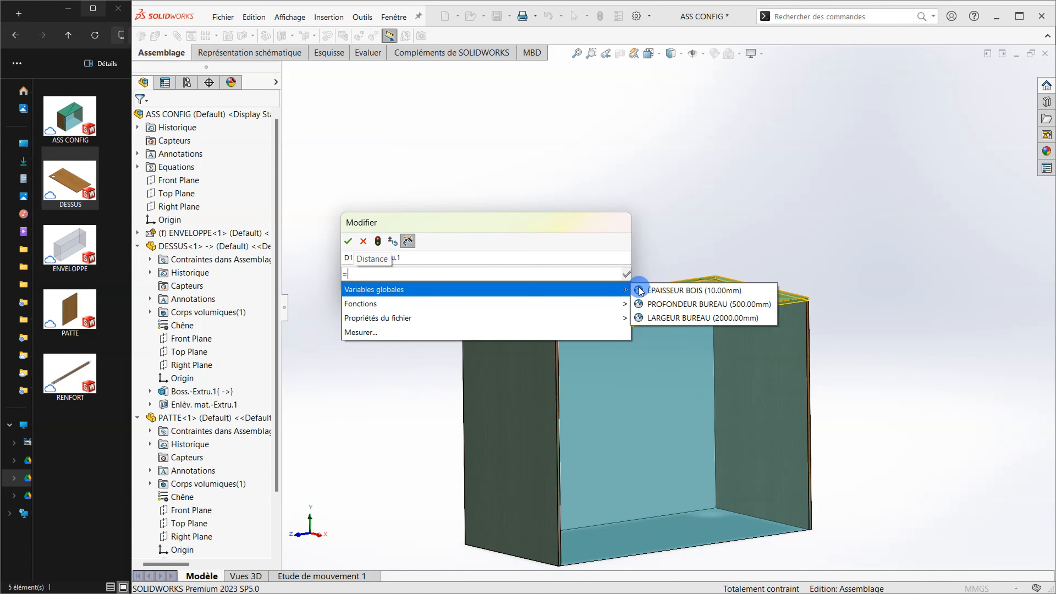
pyautogui.click(666, 291)
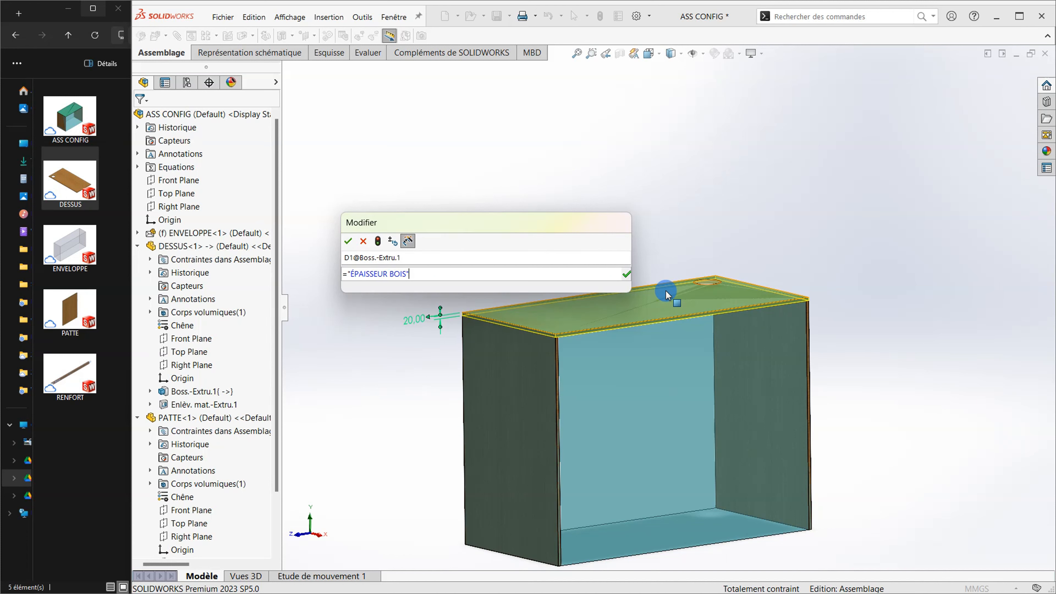
pyautogui.click(348, 243)
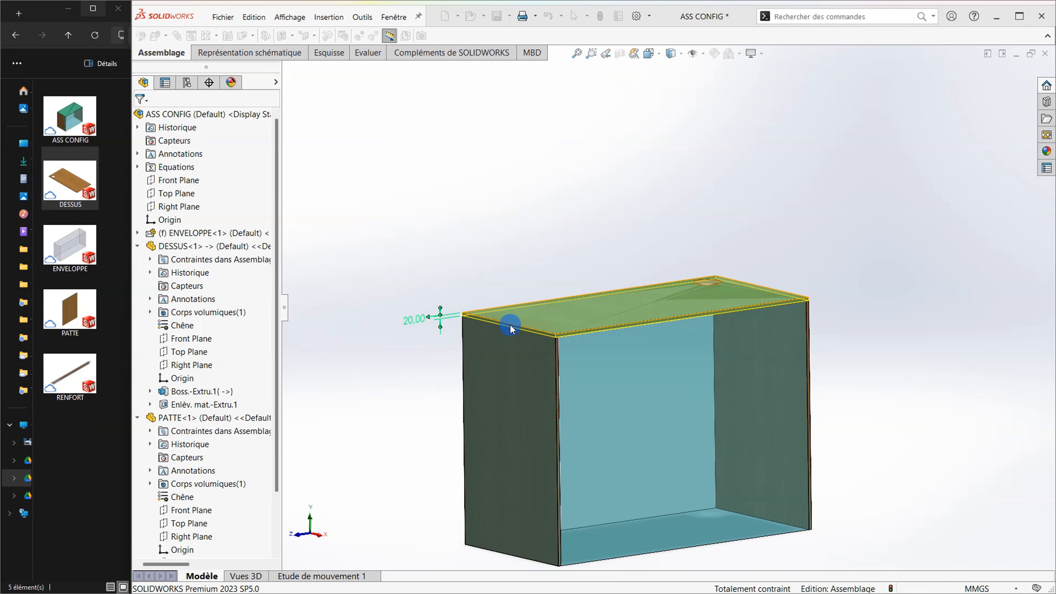
# - Display the dimensions of the PATTE side panel's extrusion and try to edit its thickness dimension
pyautogui.scroll(-5, 564, 339)
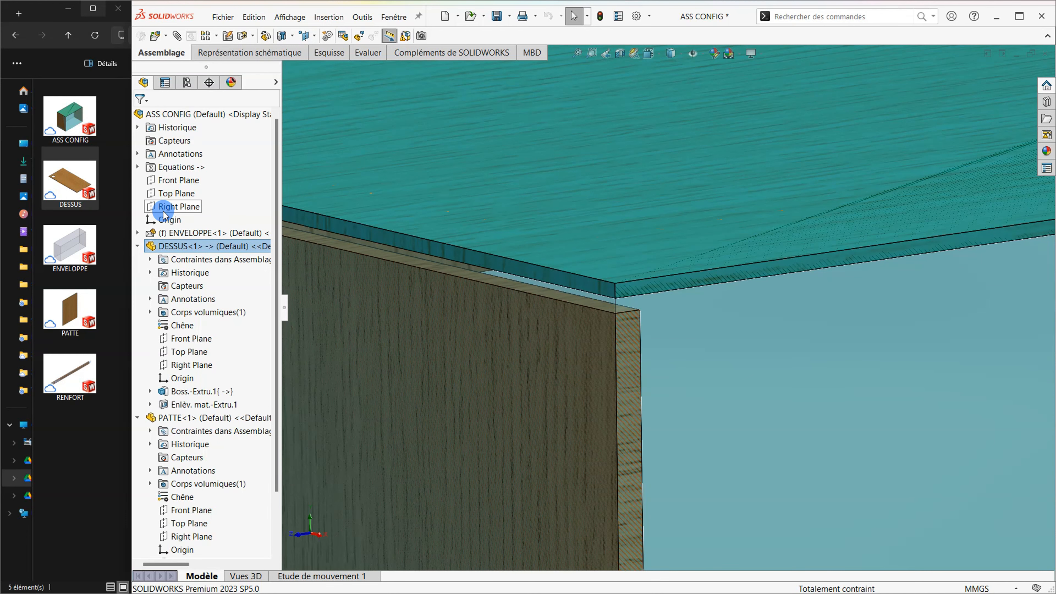
pyautogui.scroll(5, 608, 338)
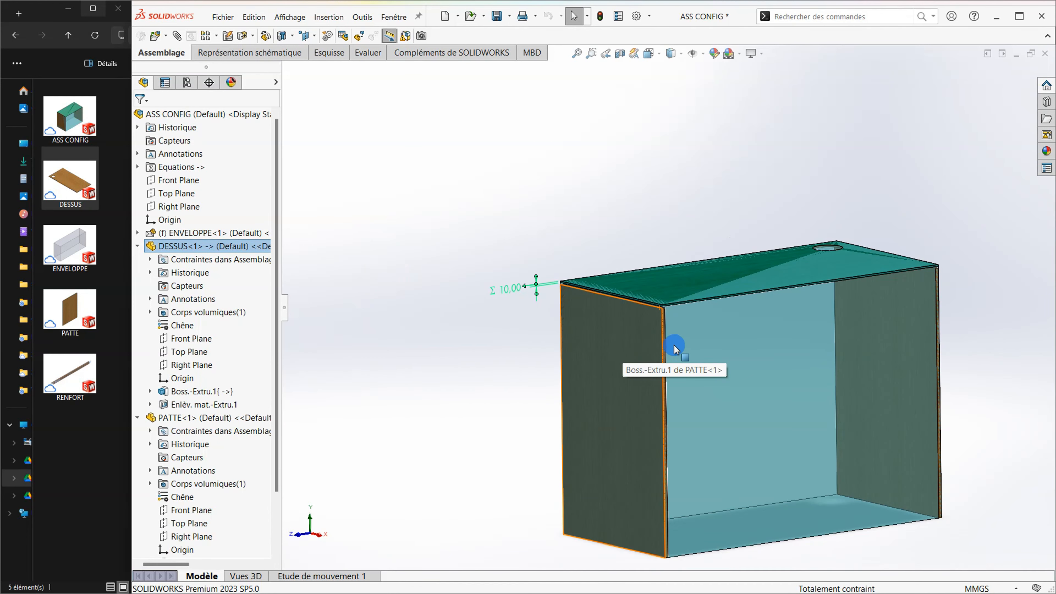
pyautogui.scroll(-3, 674, 345)
pyautogui.click(629, 328)
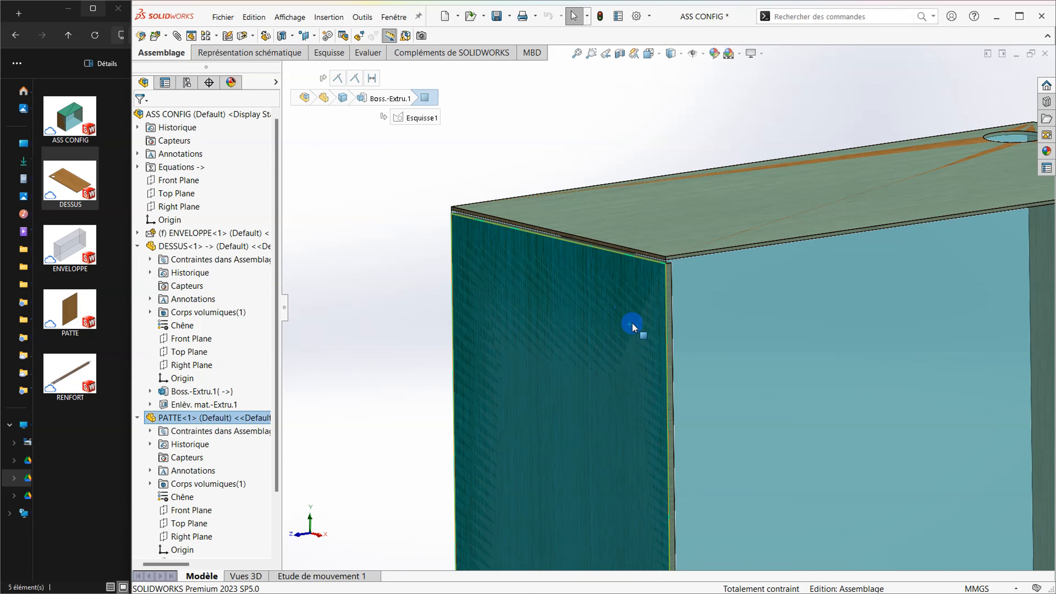
pyautogui.scroll(4, 629, 333)
pyautogui.scroll(-6, 620, 408)
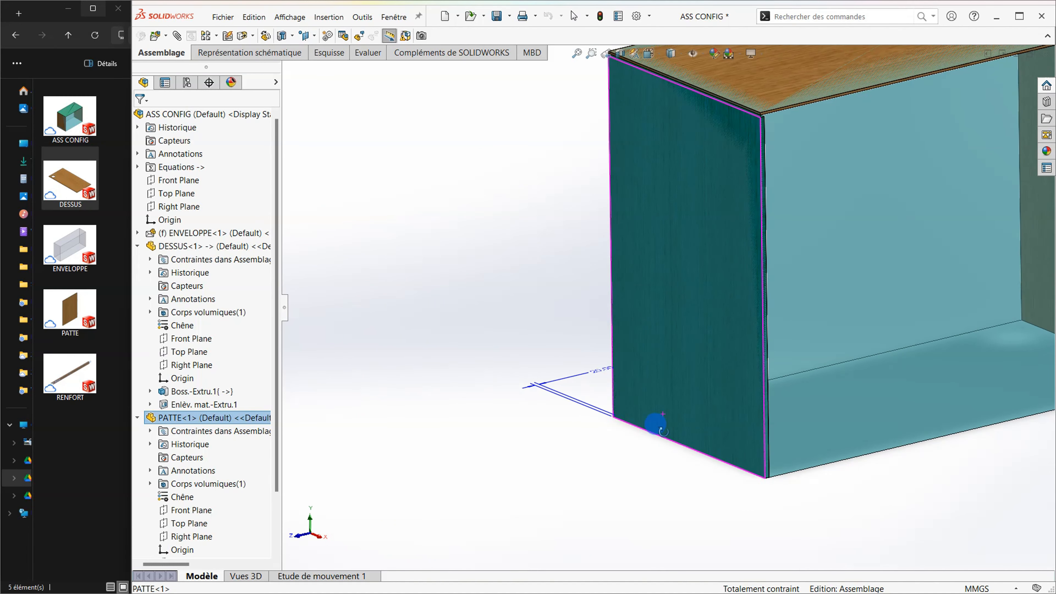
pyautogui.doubleClick(563, 367)
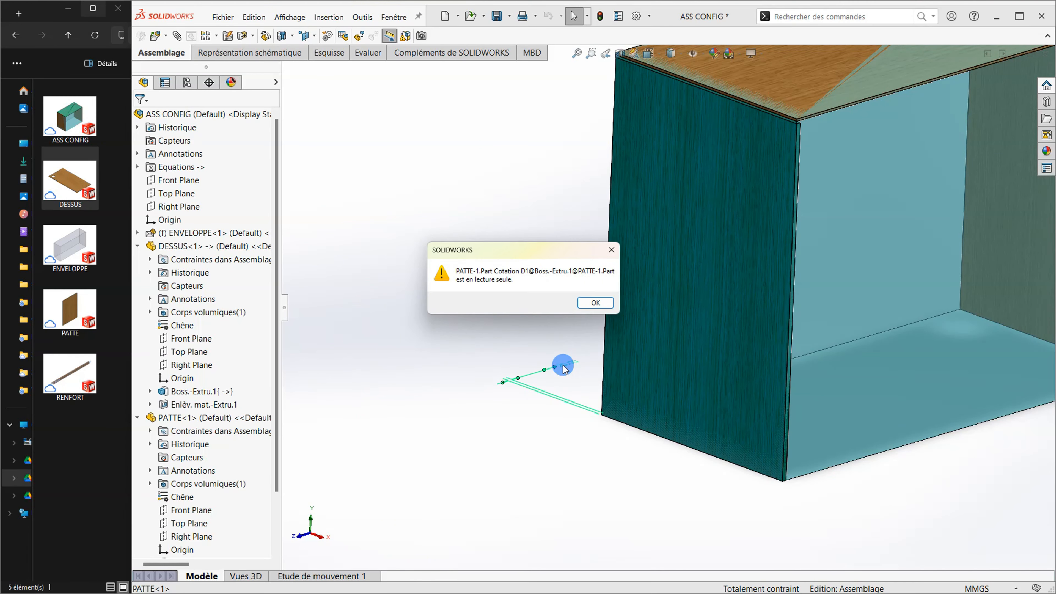
pyautogui.click(595, 303)
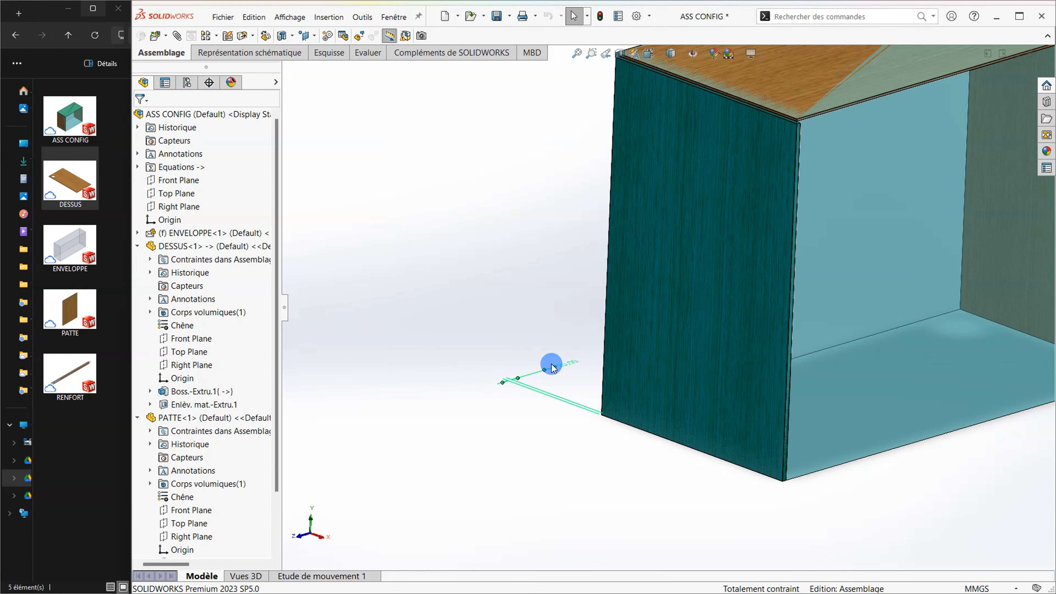
# - Turn off the read-only option (Lecture seule) of the PATTE thickness dimension and accept its properties
pyautogui.click(545, 399)
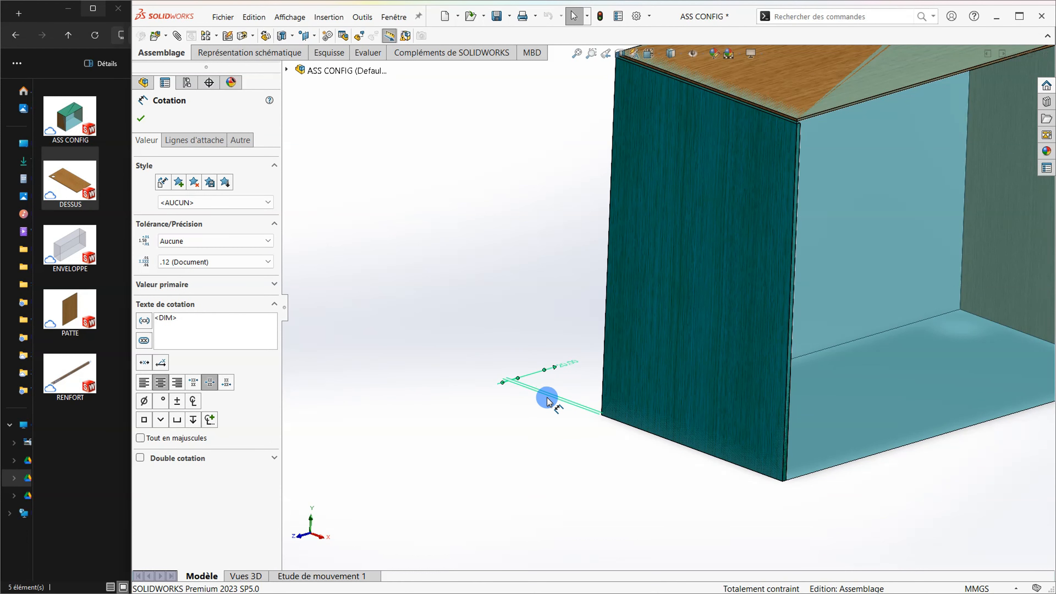
pyautogui.click(240, 140)
pyautogui.click(158, 268)
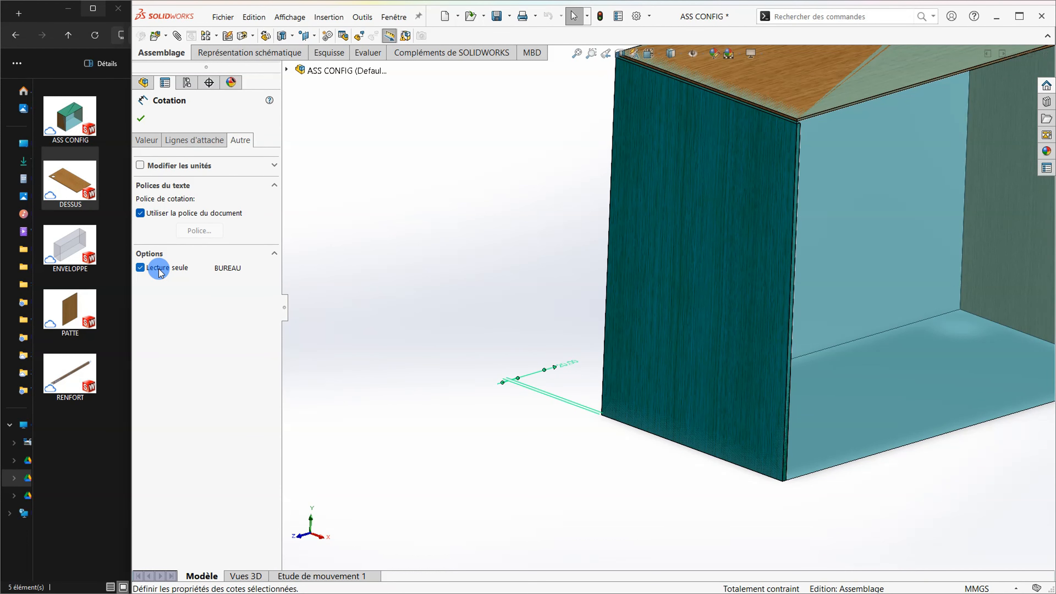
pyautogui.click(141, 118)
# - Link the PATTE side panel's extrusion thickness to the global variable ÉPAISSEUR BOIS with an equation
pyautogui.click(651, 374)
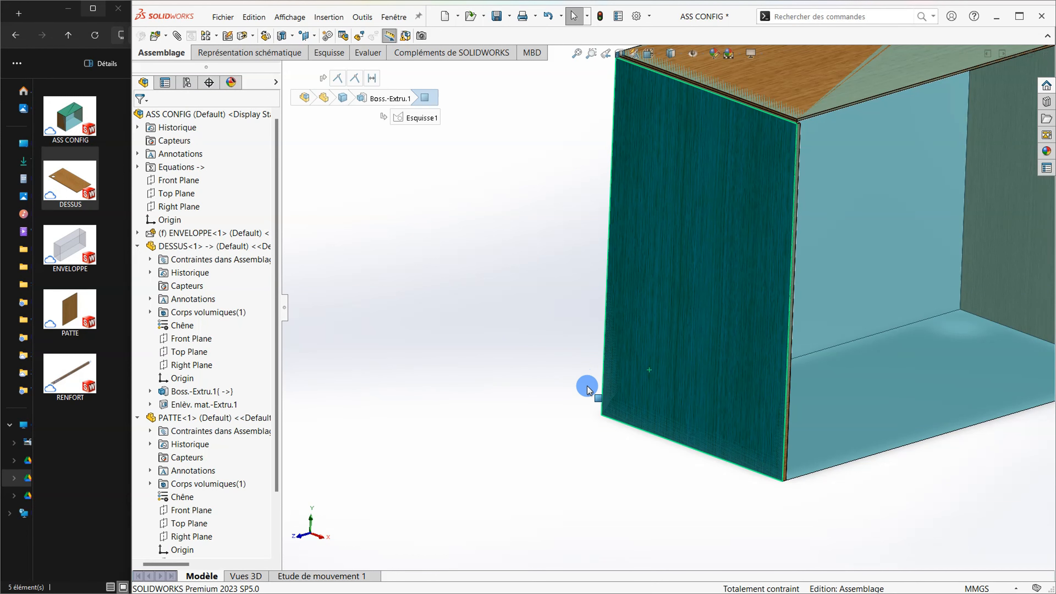
pyautogui.click(645, 405)
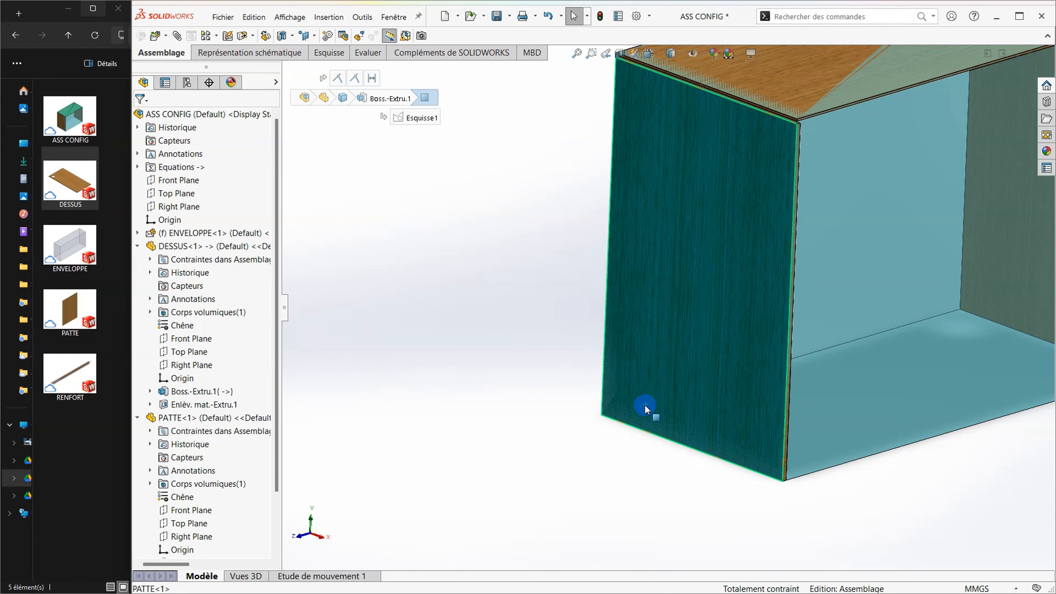
pyautogui.doubleClick(662, 321)
pyautogui.moveTo(662, 321); pyautogui.dragTo(676, 396, button='middle')
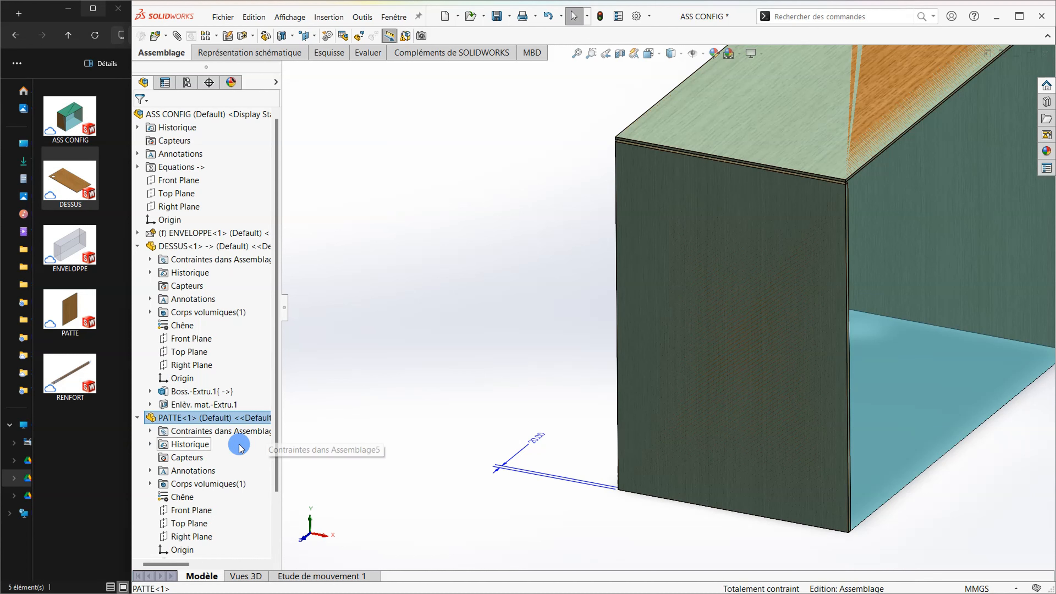
pyautogui.click(537, 437)
pyautogui.doubleClick(531, 433)
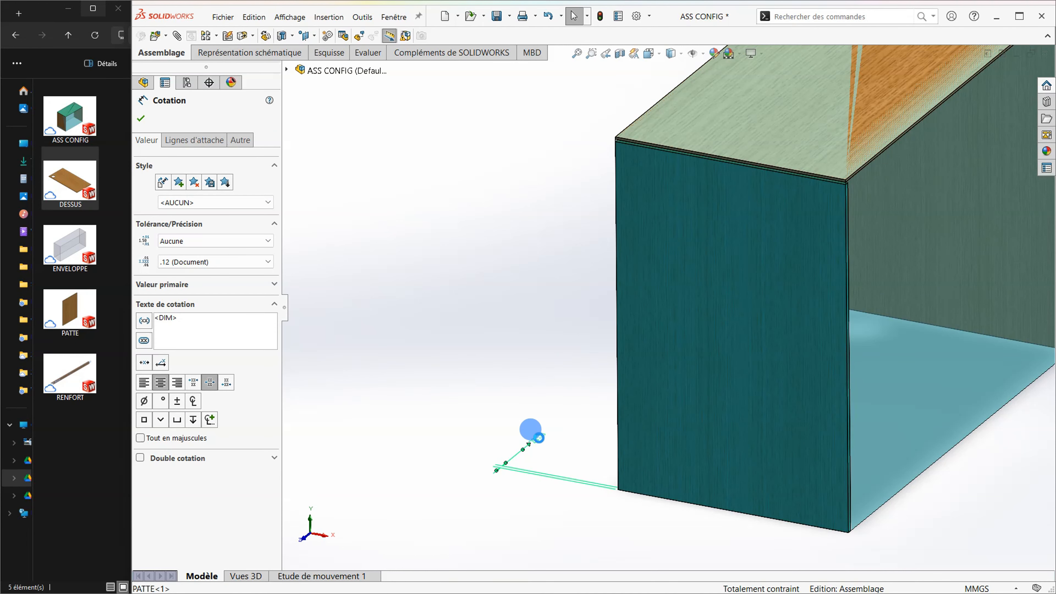
pyautogui.write('=')
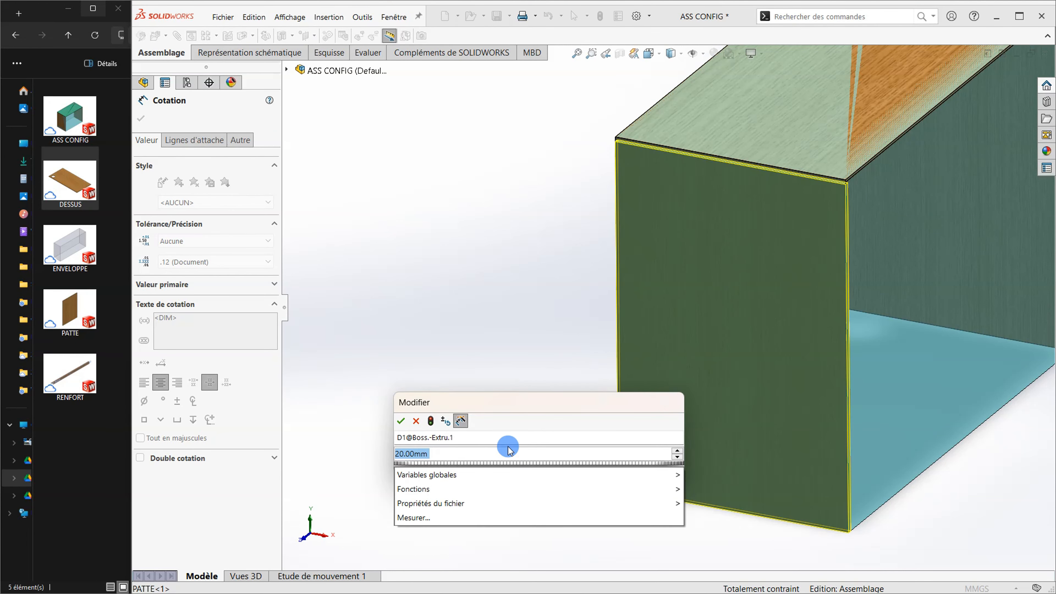
pyautogui.moveTo(654, 483)
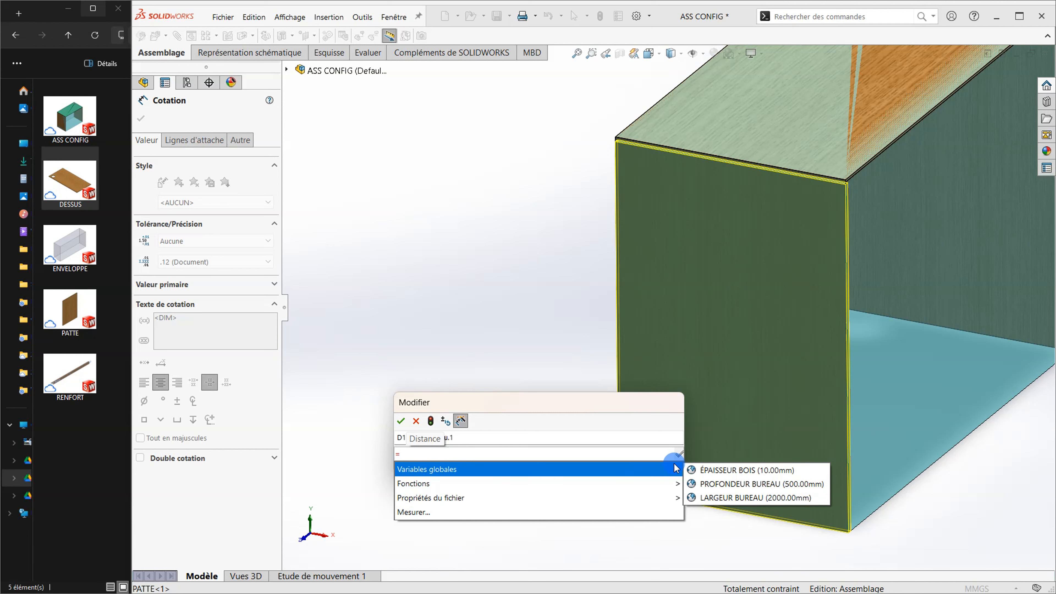
pyautogui.click(744, 474)
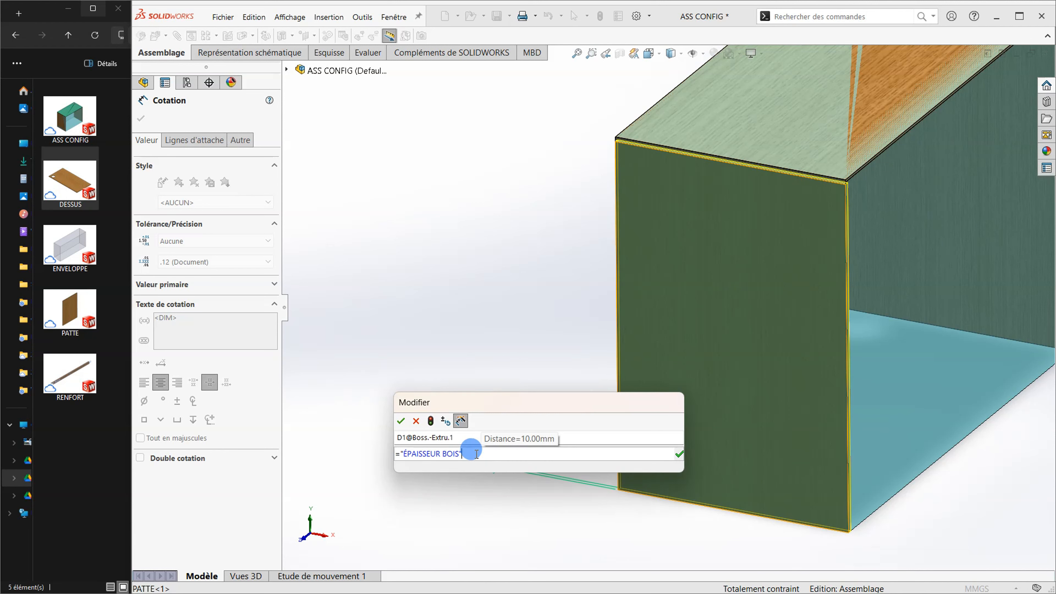
pyautogui.click(401, 420)
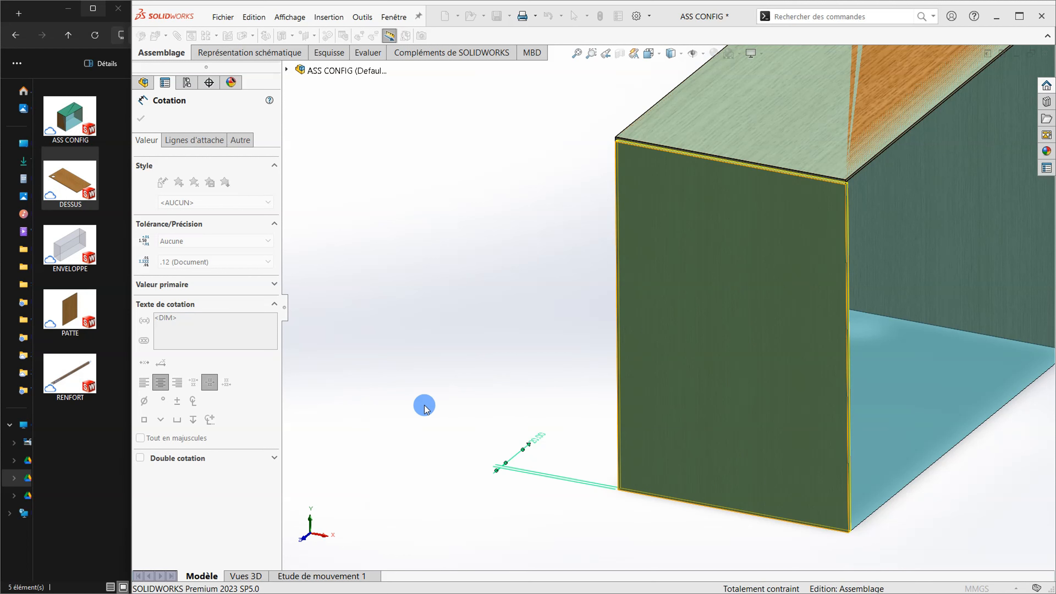
pyautogui.click(537, 335)
# - Examine how both ends of the RENFORT reinforcement meet the side panels under the desk top
pyautogui.scroll(2, 633, 410)
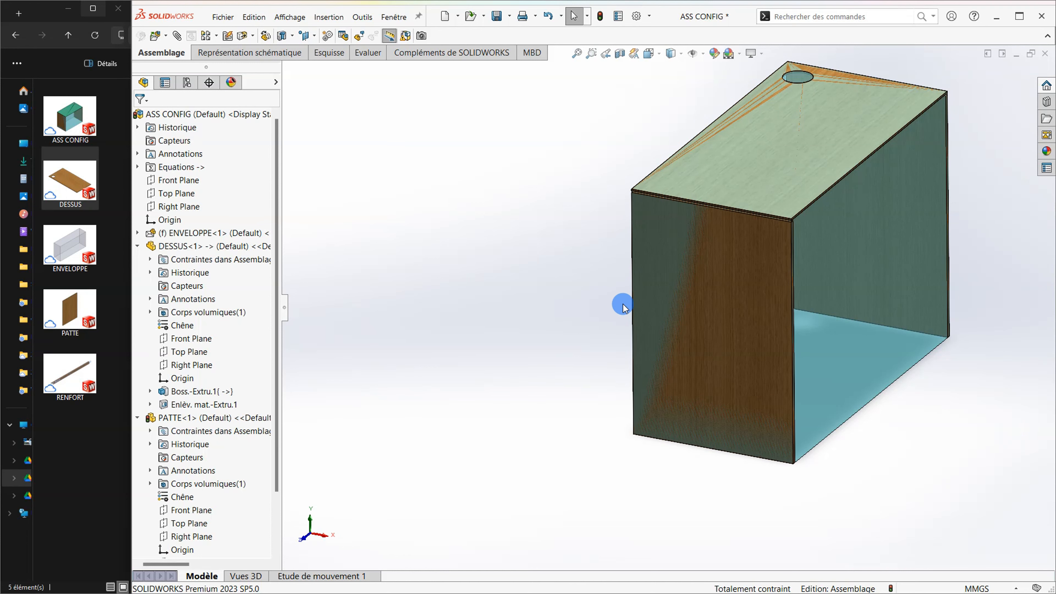
pyautogui.moveTo(552, 360); pyautogui.dragTo(669, 194, button='middle')
pyautogui.scroll(-5, 680, 193)
pyautogui.scroll(5, 655, 165)
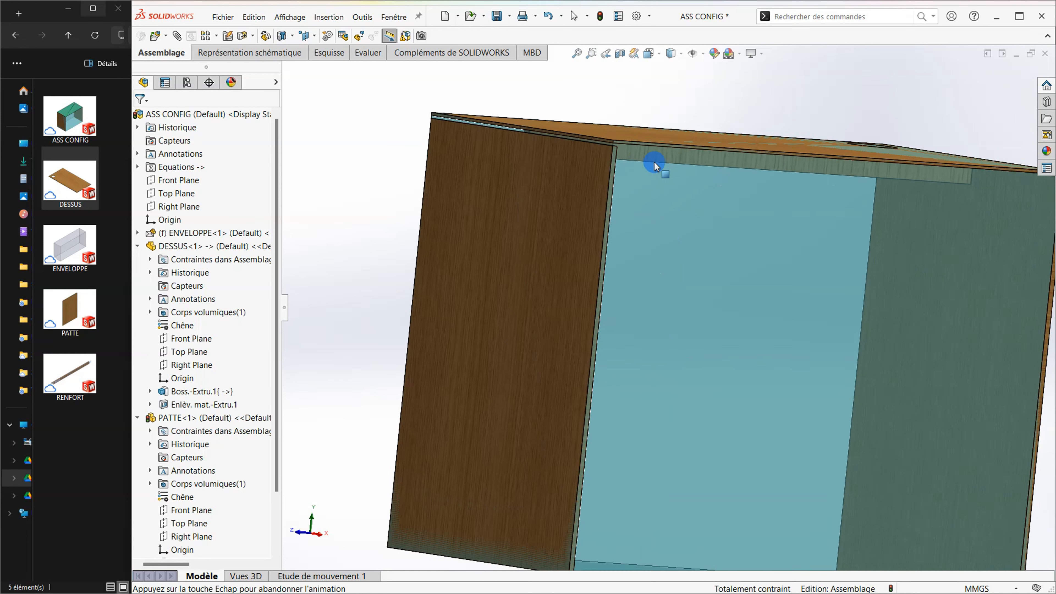
pyautogui.scroll(-5, 573, 142)
pyautogui.moveTo(573, 142); pyautogui.dragTo(541, 120, button='middle')
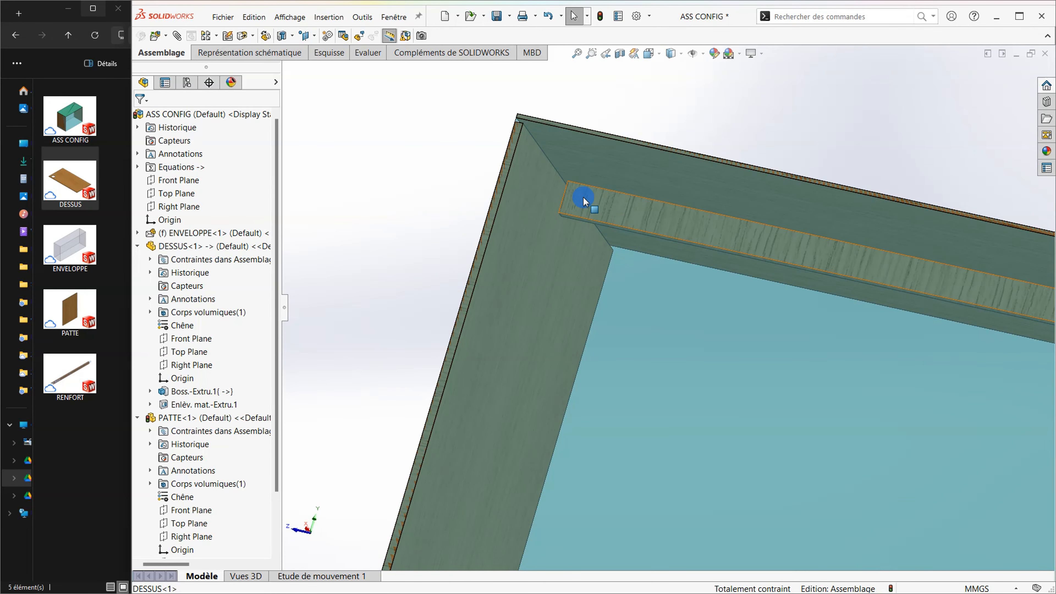
pyautogui.click(575, 203)
pyautogui.scroll(-6, 574, 203)
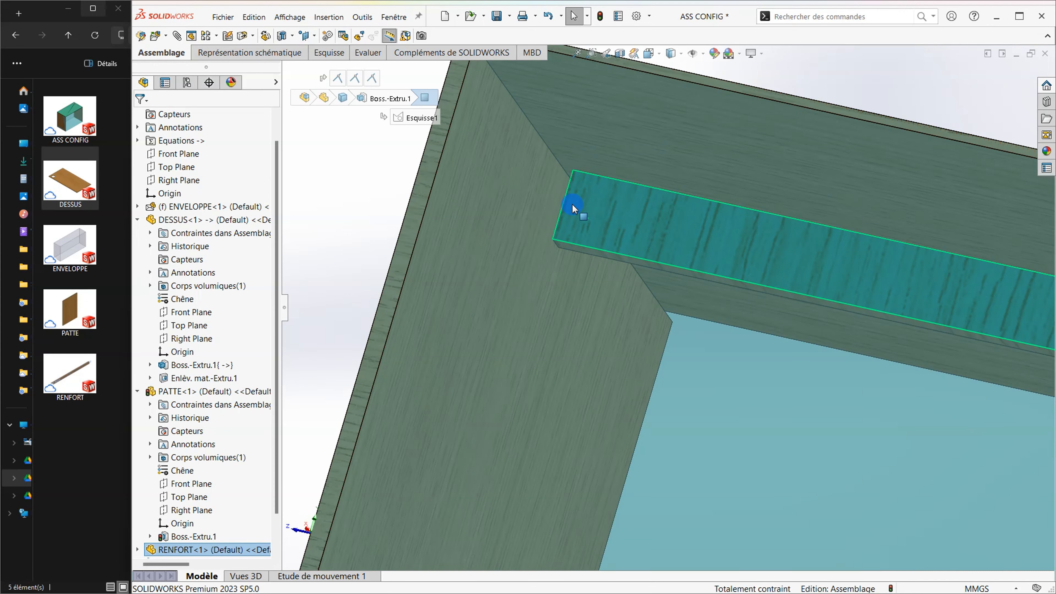
pyautogui.moveTo(574, 204); pyautogui.dragTo(595, 223, button='middle')
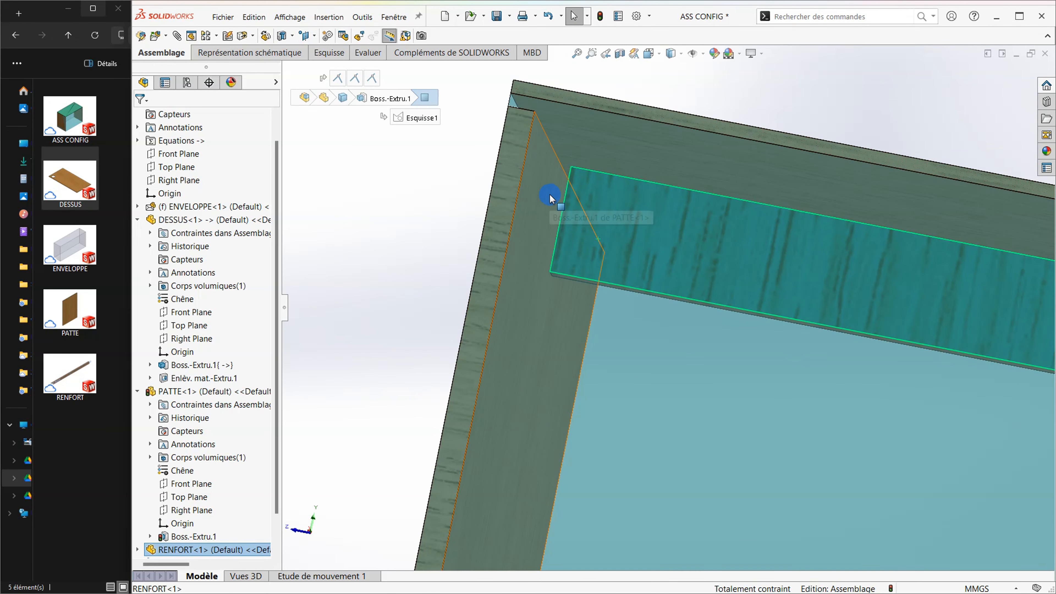
pyautogui.press('Tab')
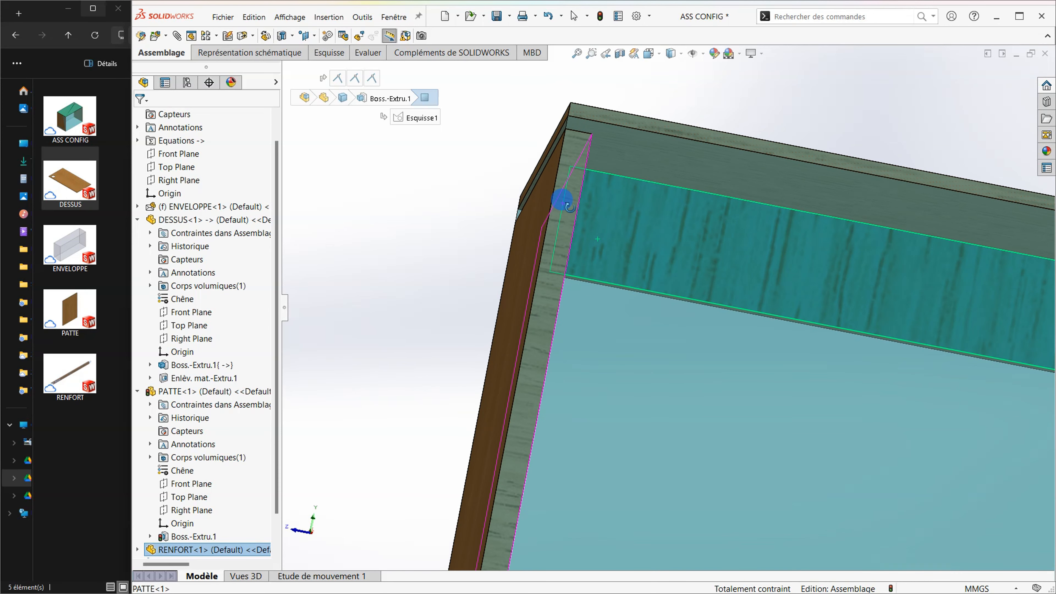
pyautogui.click(627, 123)
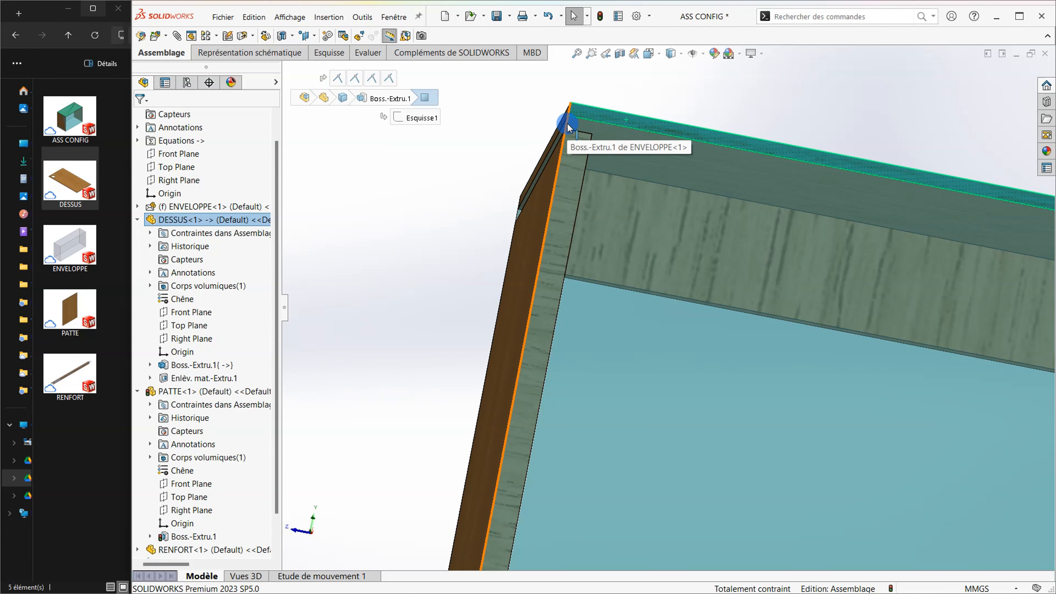
pyautogui.click(624, 229)
pyautogui.moveTo(625, 229); pyautogui.dragTo(489, 212, button='middle')
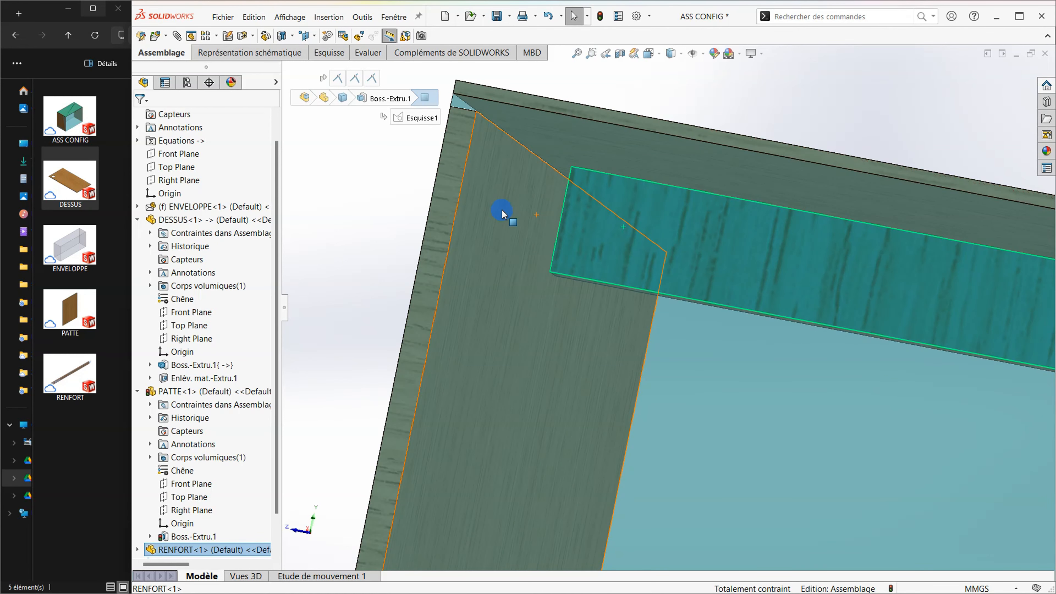
pyautogui.scroll(6, 920, 307)
pyautogui.moveTo(910, 349); pyautogui.dragTo(902, 358, button='middle')
pyautogui.scroll(-6, 902, 358)
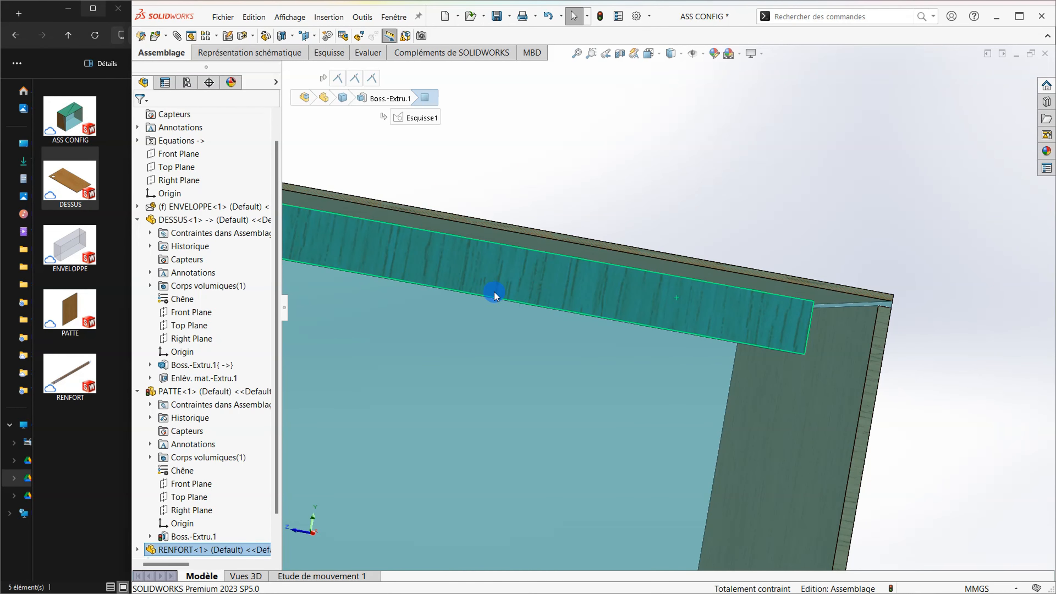
# - Display the RENFORT dimensions and turn off the read-only option (Lecture seule) of its overall length dimension
pyautogui.doubleClick(479, 274)
pyautogui.scroll(10, 482, 275)
pyautogui.scroll(-1, 524, 279)
pyautogui.doubleClick(681, 247)
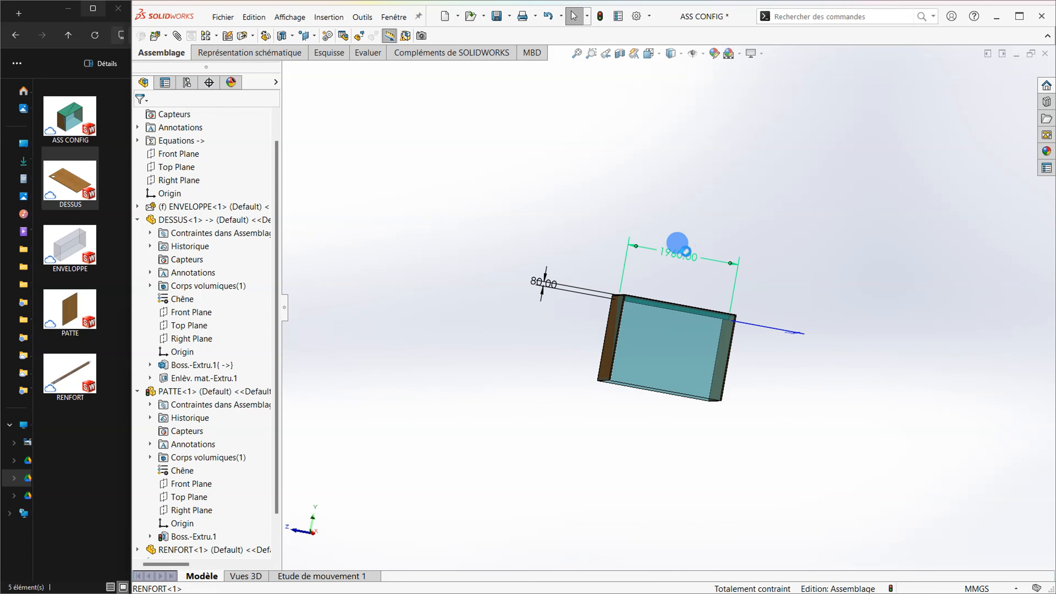
pyautogui.click(605, 308)
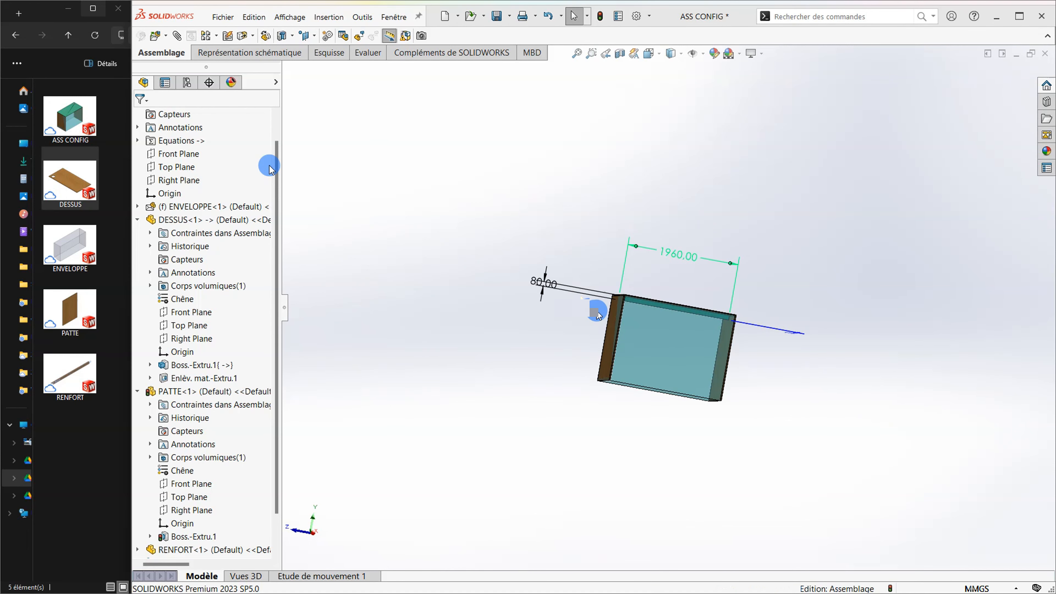
pyautogui.click(236, 141)
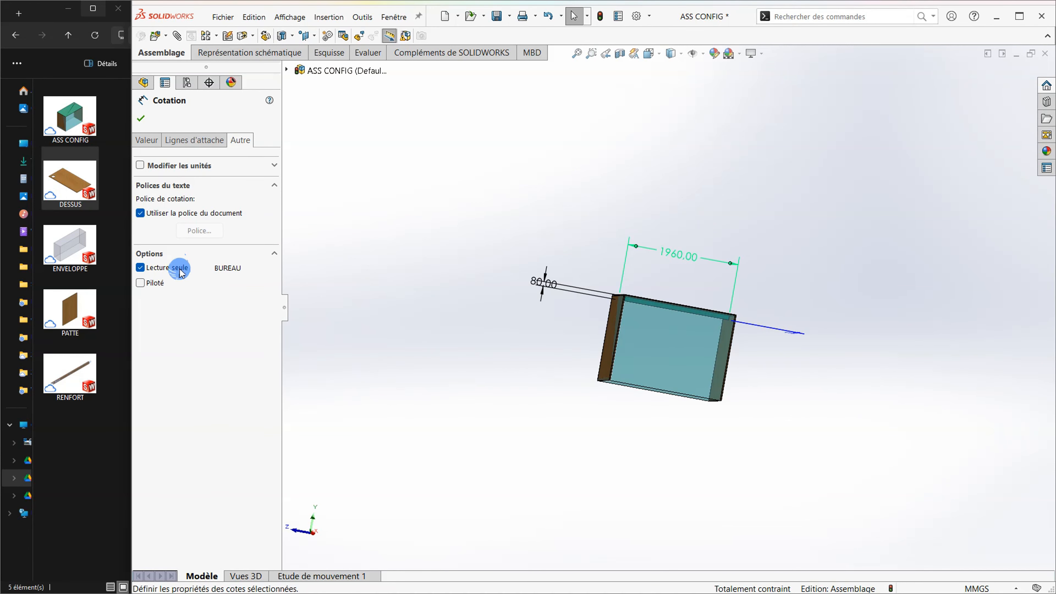
pyautogui.click(140, 127)
pyautogui.click(463, 194)
# - Start an equation for the RENFORT dimension LARGEUR@Esquisse1 with the global variable LARGEUR BUREAU
pyautogui.scroll(-5, 670, 297)
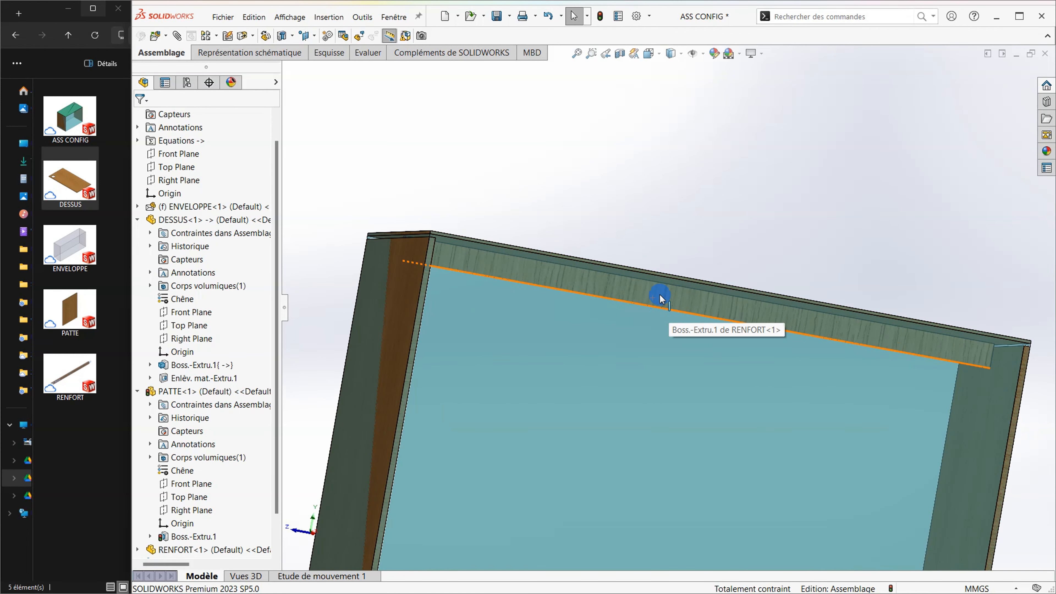
pyautogui.click(659, 294)
pyautogui.doubleClick(702, 304)
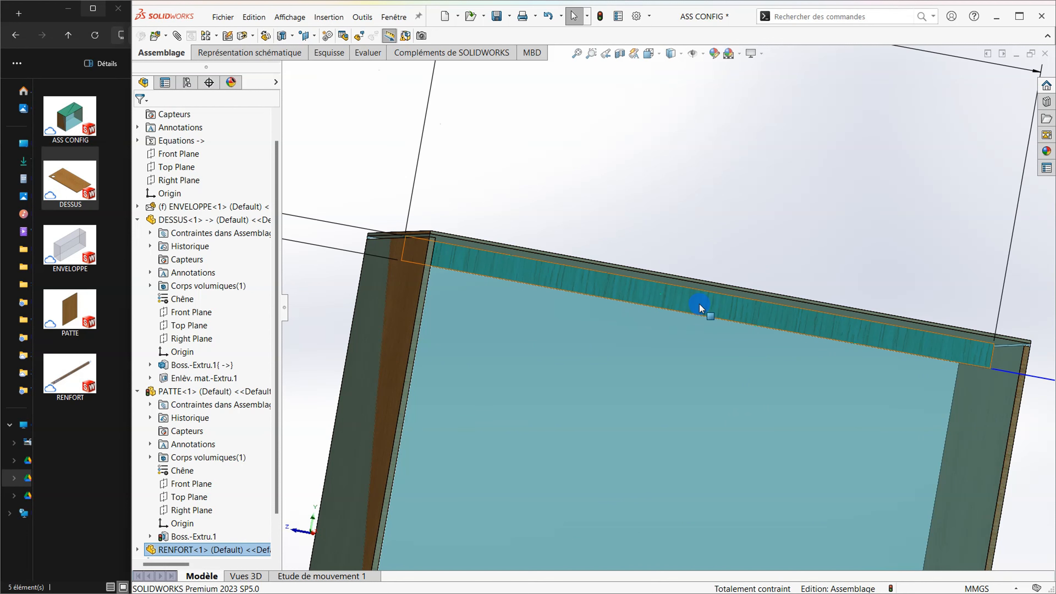
pyautogui.scroll(3, 726, 212)
pyautogui.doubleClick(696, 170)
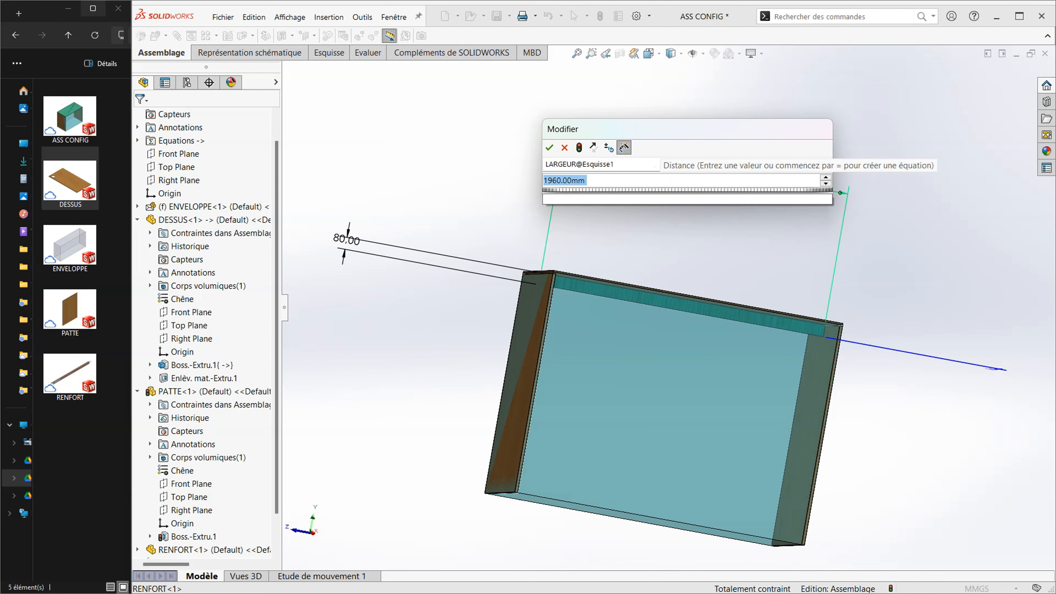
pyautogui.write('=')
pyautogui.moveTo(652, 201)
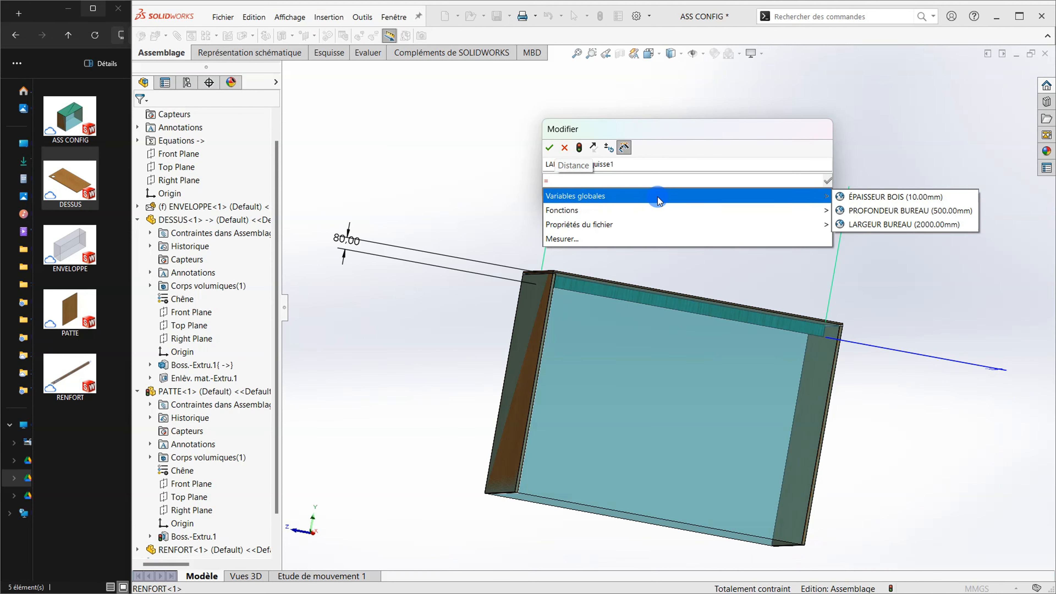
pyautogui.click(872, 224)
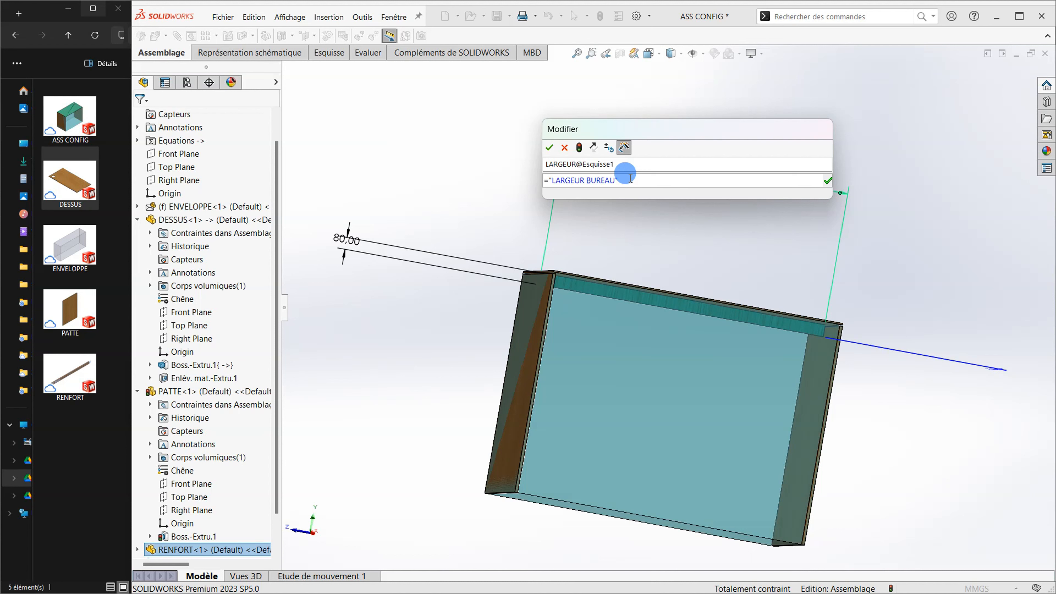
# - Subtract the global variable ÉPAISSEUR BOIS twice in the RENFORT width equation and accept it
pyautogui.write('-')
pyautogui.moveTo(727, 199)
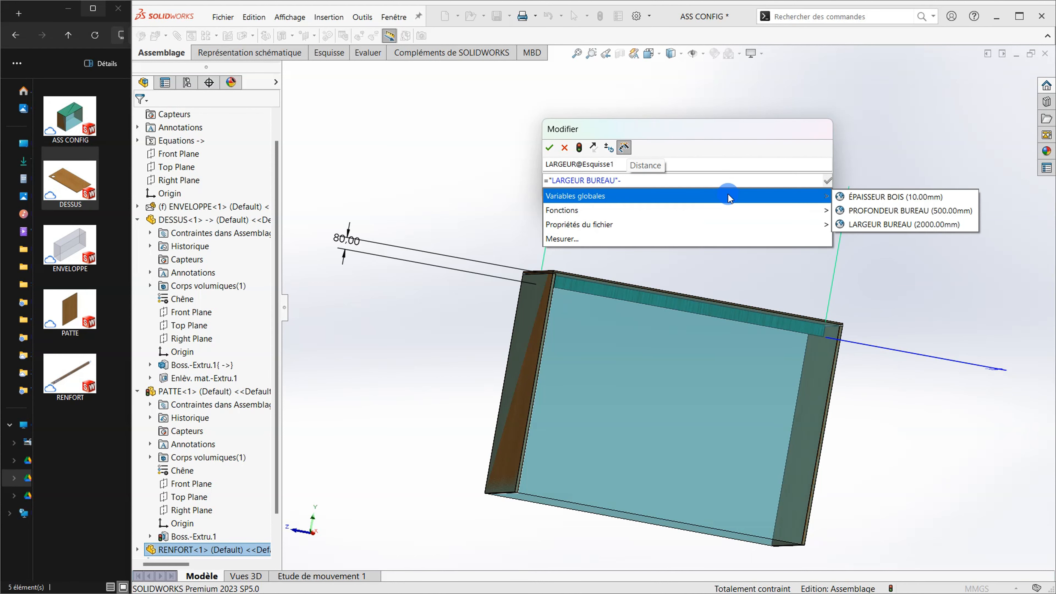
pyautogui.click(887, 198)
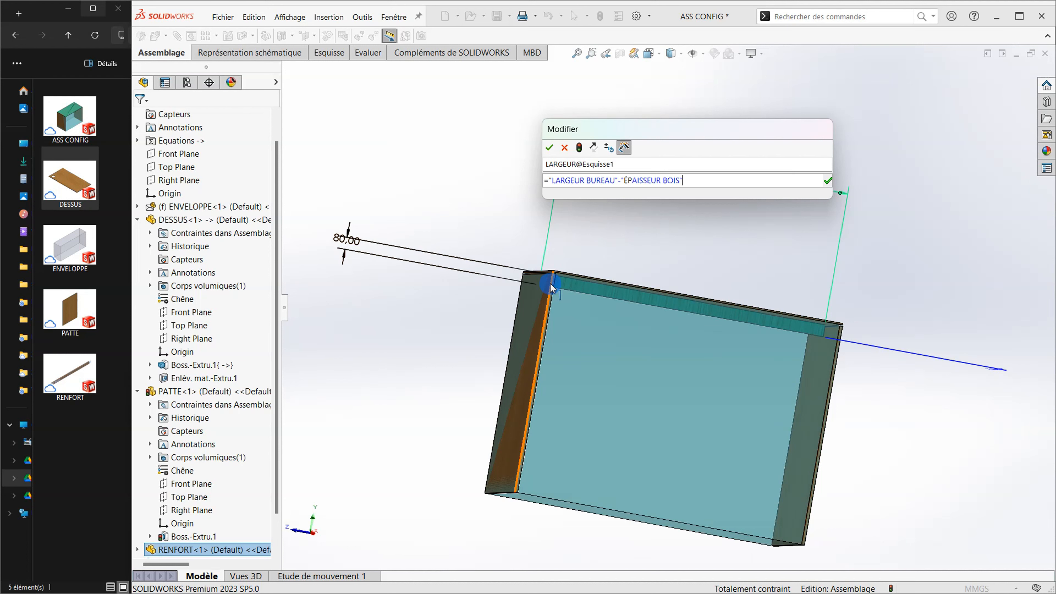
pyautogui.click(622, 180)
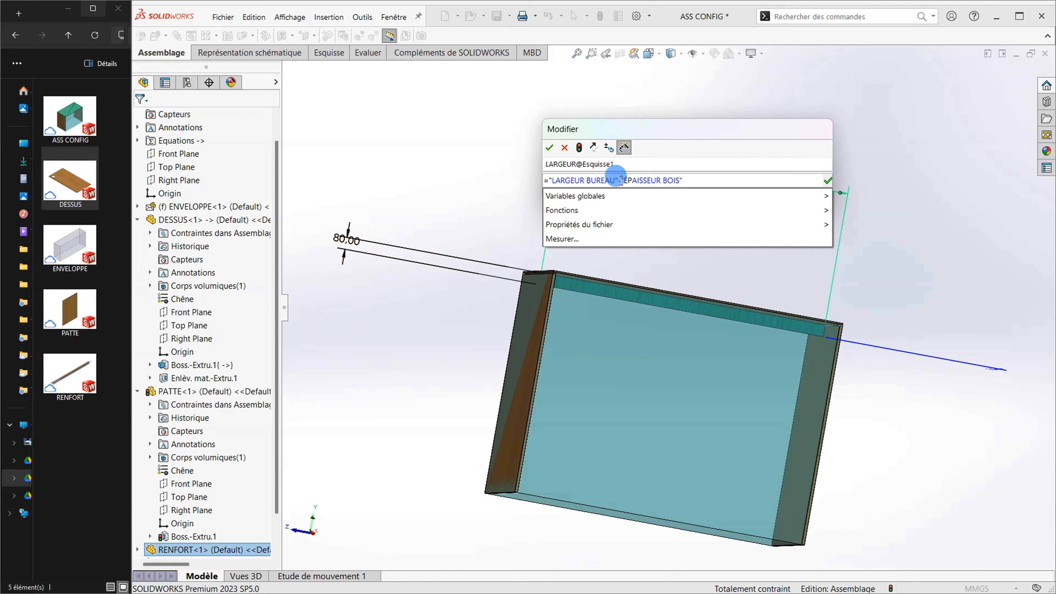
pyautogui.click(695, 180)
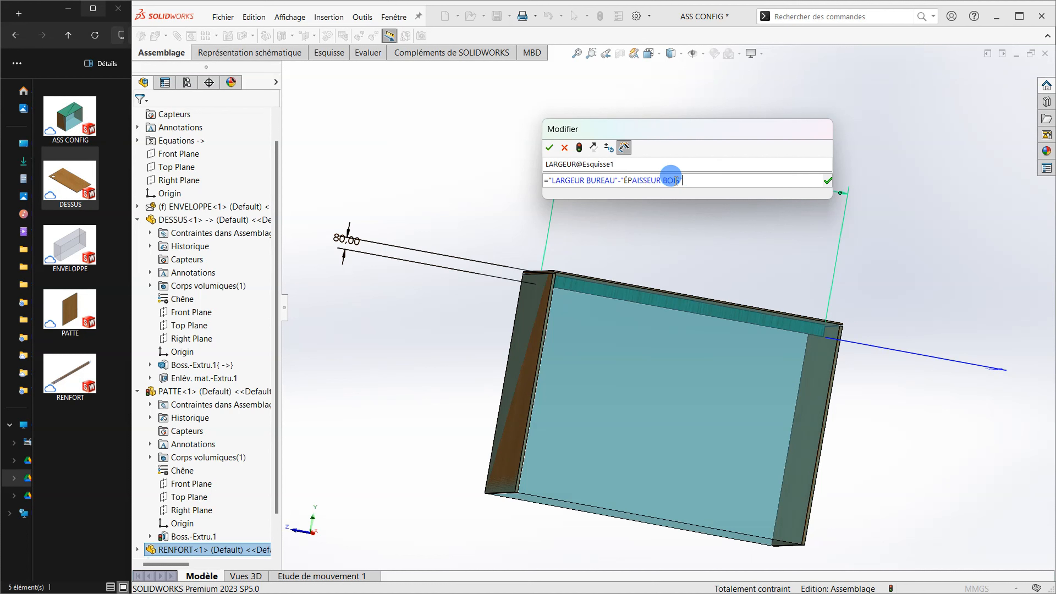
pyautogui.write('-')
pyautogui.moveTo(734, 193)
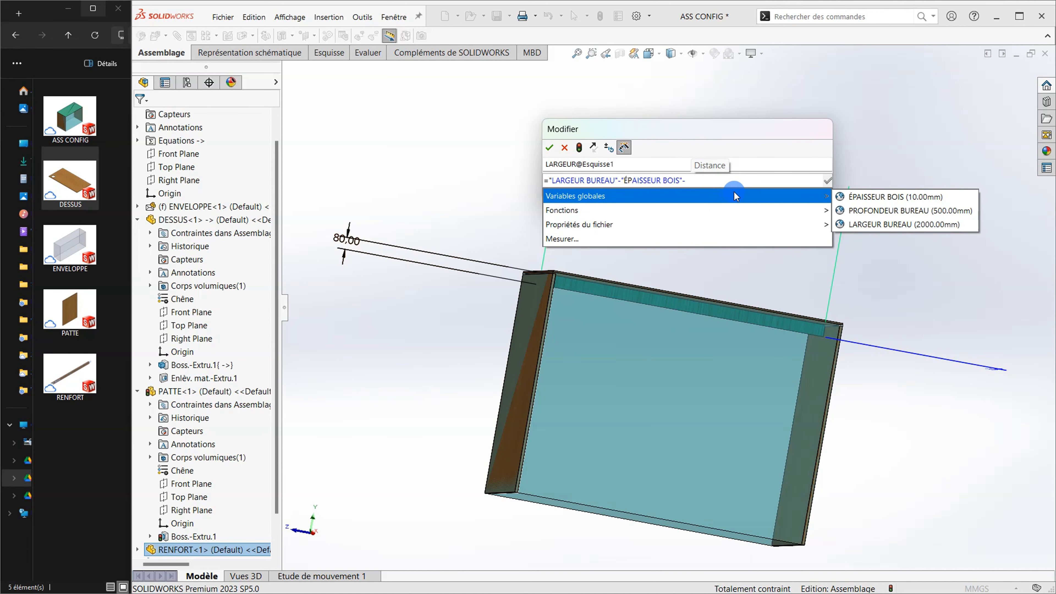
pyautogui.click(861, 199)
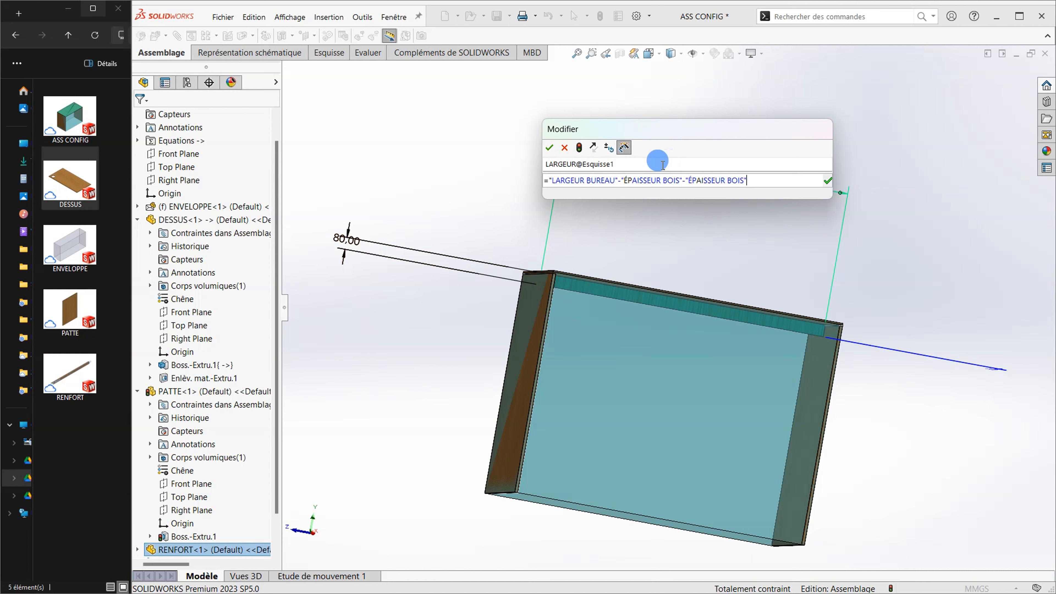
pyautogui.click(549, 148)
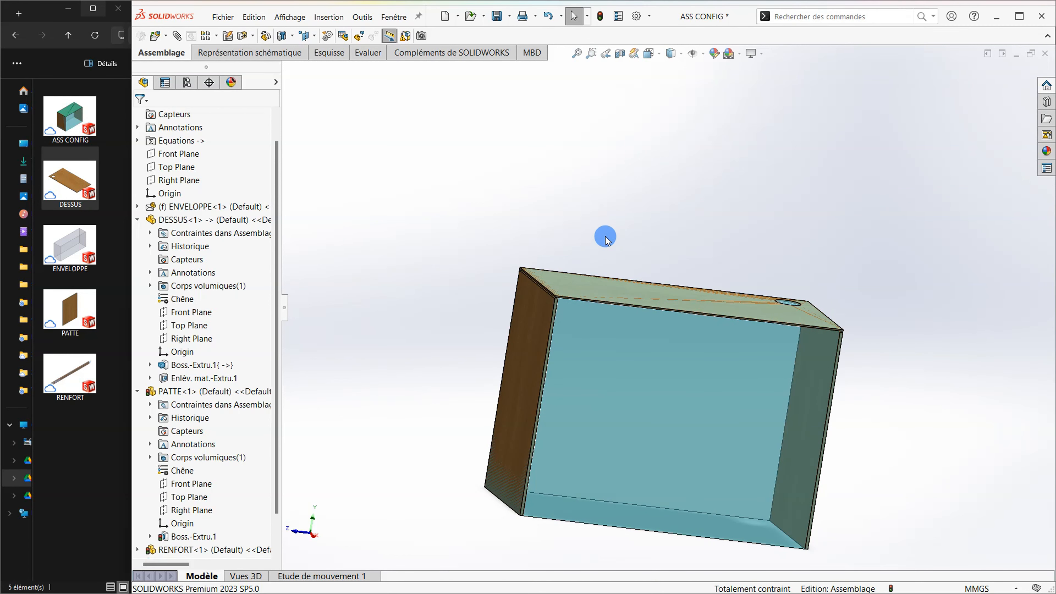
# - Inspect the fit of the RENFORT reinforcement between the two side panels
pyautogui.scroll(-5, 590, 310)
pyautogui.moveTo(589, 314); pyautogui.dragTo(551, 275, button='middle')
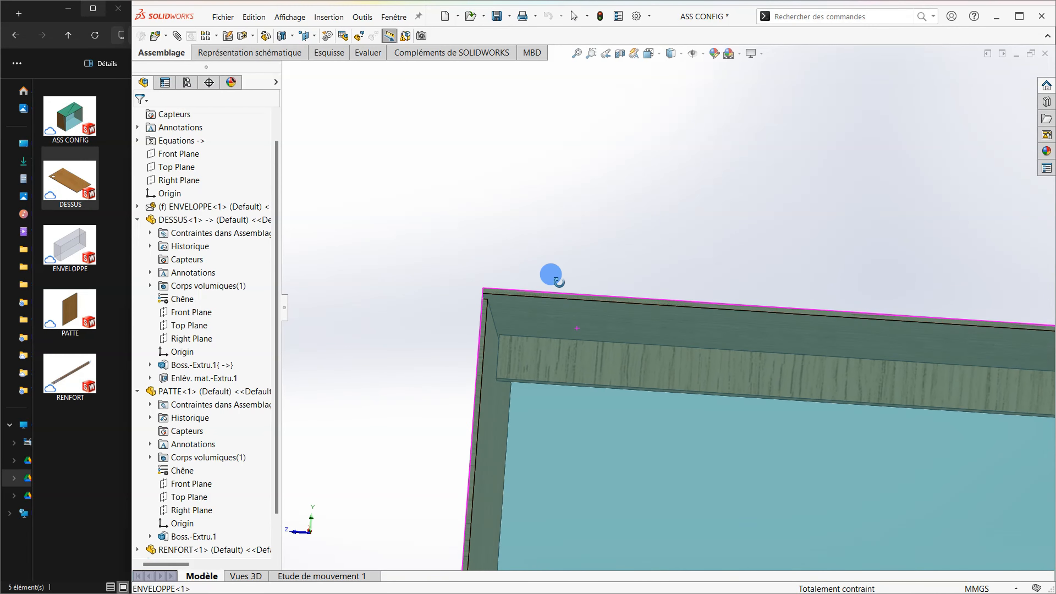
pyautogui.scroll(1, 597, 333)
pyautogui.scroll(4, 703, 361)
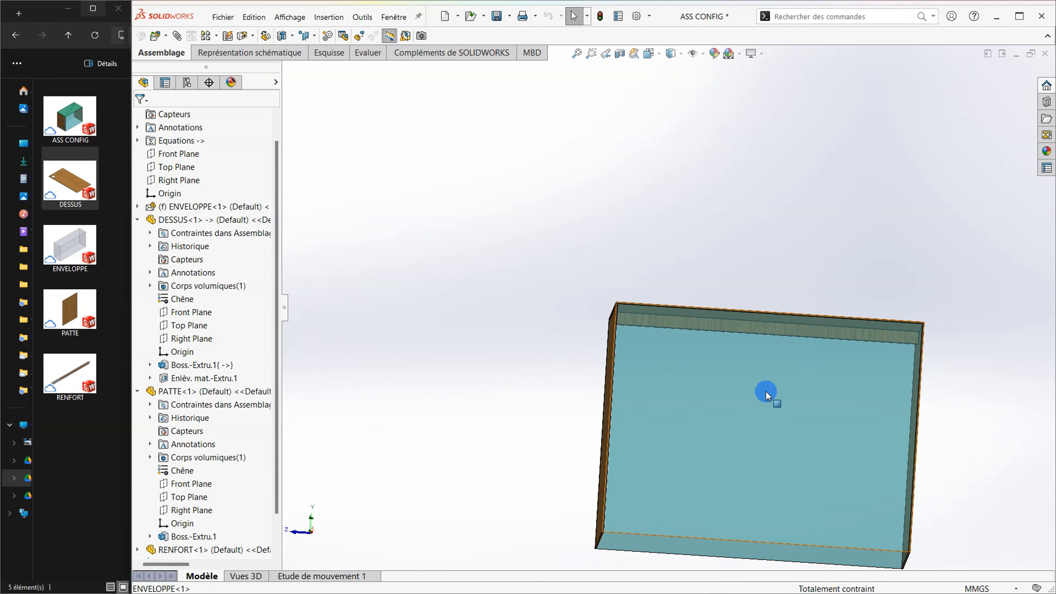
pyautogui.scroll(-3, 836, 334)
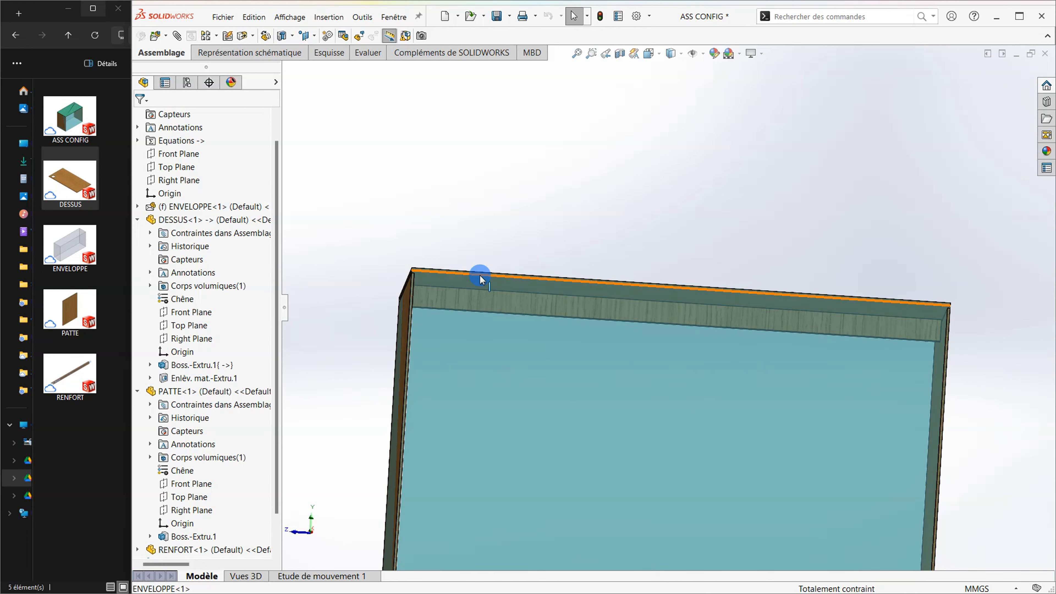
# - Examine how the DESSUS top and the RENFORT reinforcement sit against the side panels and the envelope
pyautogui.scroll(-3, 478, 287)
pyautogui.click(475, 254)
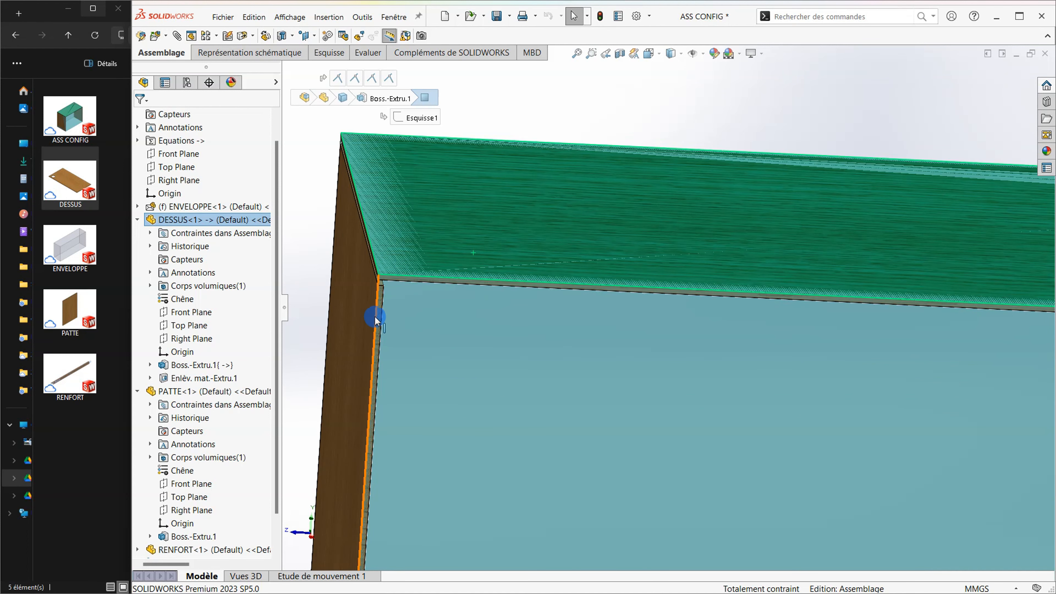
pyautogui.scroll(5, 877, 308)
pyautogui.scroll(-4, 874, 338)
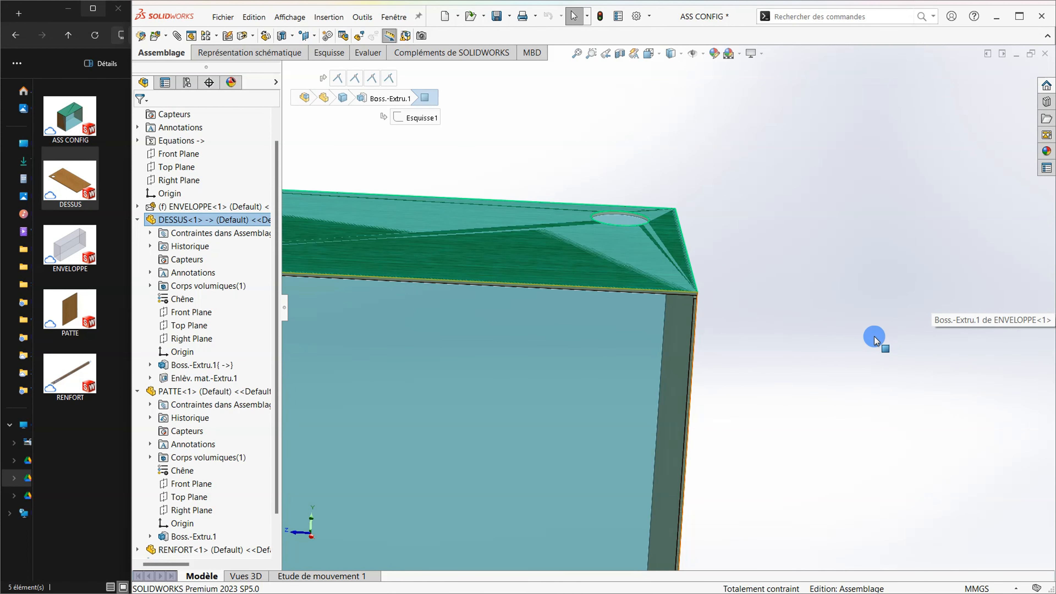
pyautogui.scroll(-2, 624, 291)
pyautogui.moveTo(619, 287); pyautogui.dragTo(571, 263, button='middle')
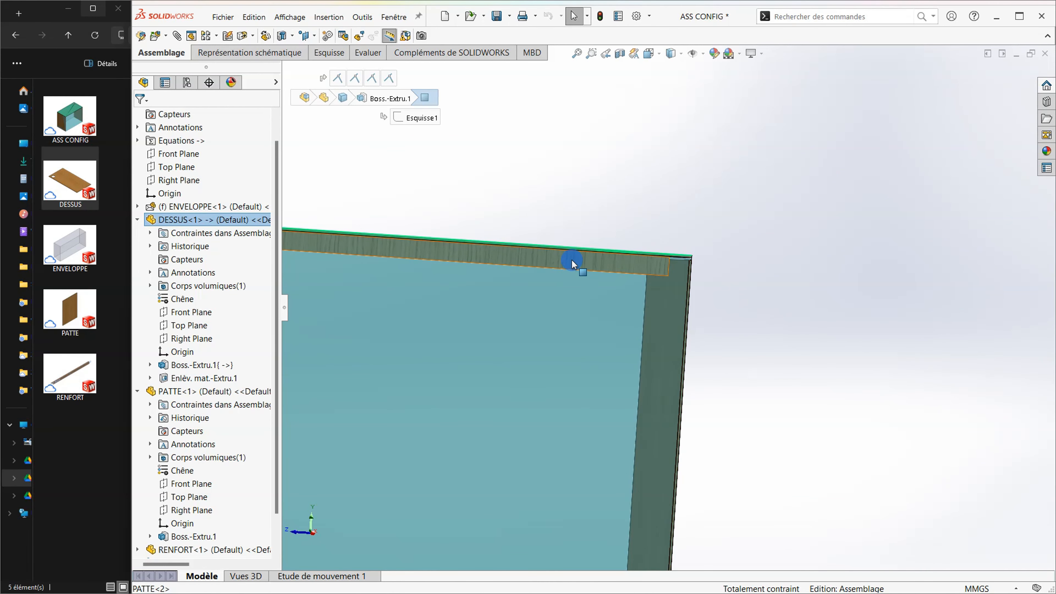
pyautogui.click(571, 260)
pyautogui.scroll(3, 527, 279)
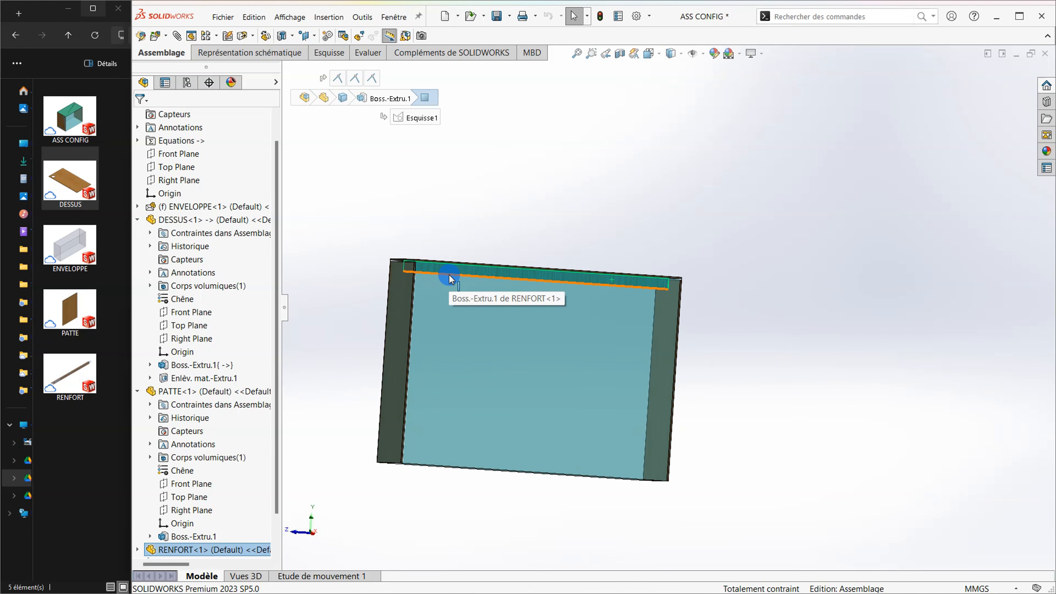
pyautogui.scroll(-3, 449, 276)
pyautogui.moveTo(458, 278); pyautogui.dragTo(438, 271, button='middle')
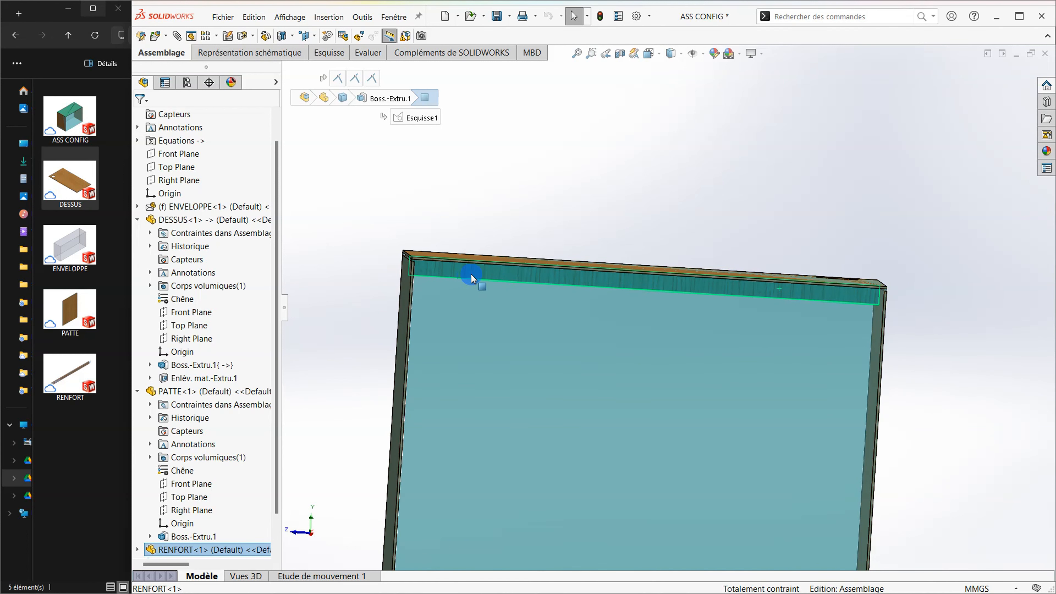
pyautogui.scroll(3, 593, 334)
pyautogui.moveTo(593, 334); pyautogui.dragTo(606, 296, button='middle')
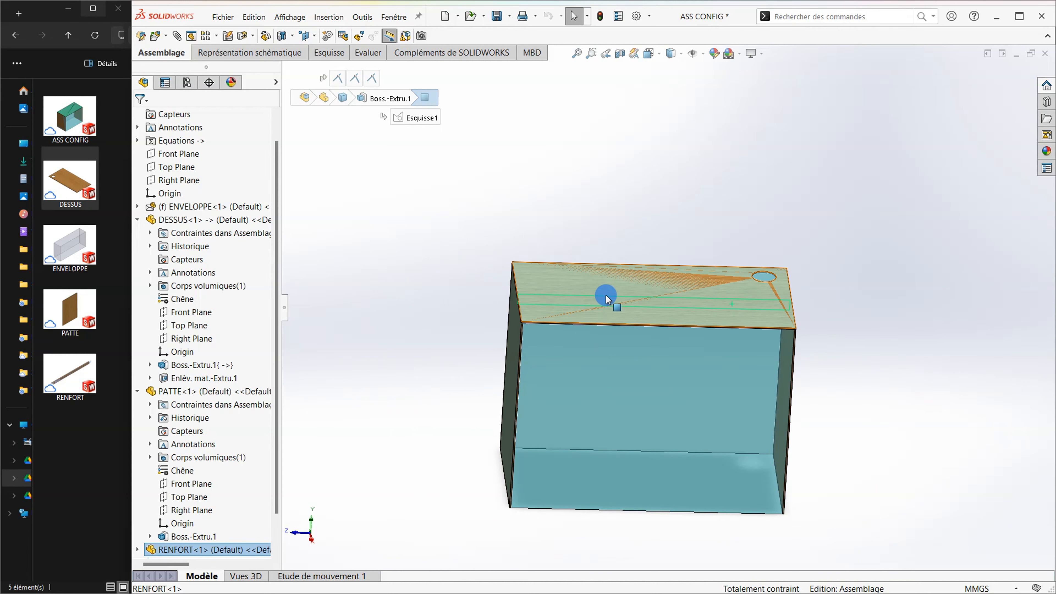
pyautogui.click(629, 276)
pyautogui.scroll(-4, 610, 295)
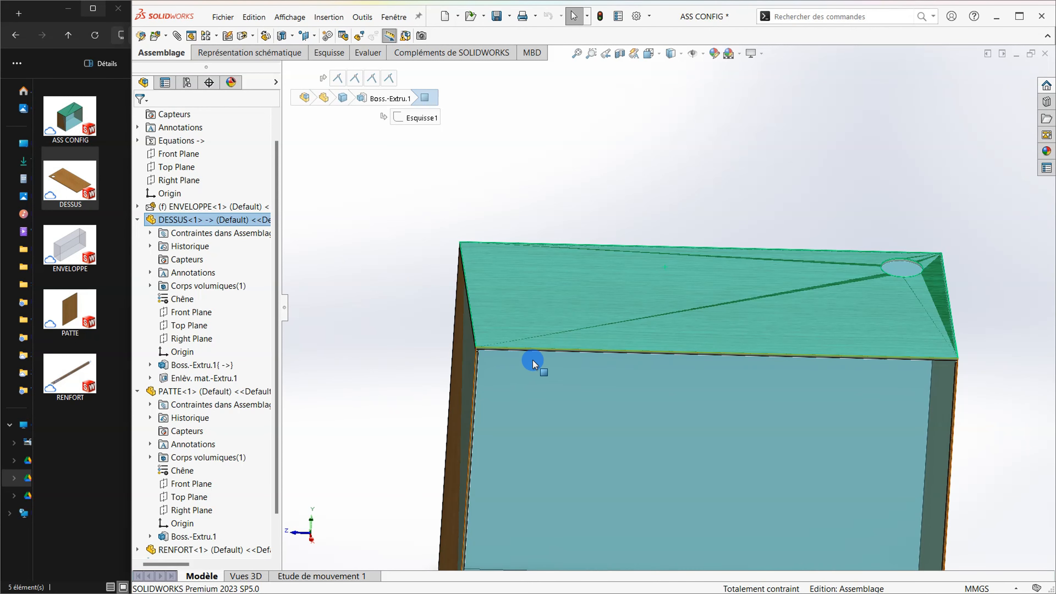
pyautogui.scroll(3, 533, 360)
# - Display the ENVELOPPE dimensions and turn off the read-only option (Lecture seule) of its width dimension LARGEUR@Esquisse1
pyautogui.click(692, 384)
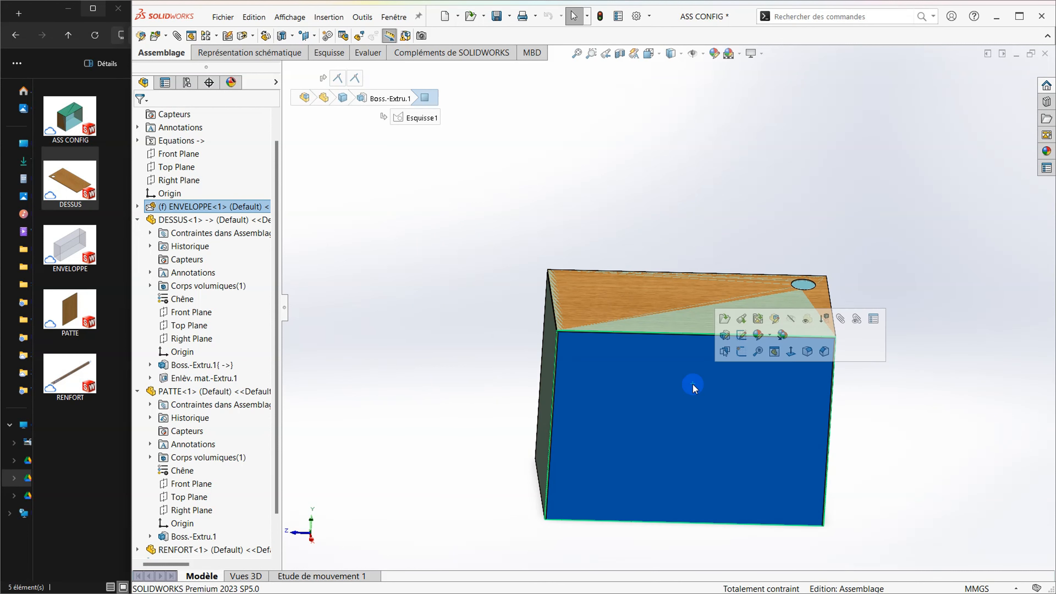
pyautogui.doubleClick(651, 390)
pyautogui.moveTo(647, 388); pyautogui.dragTo(642, 355, button='middle')
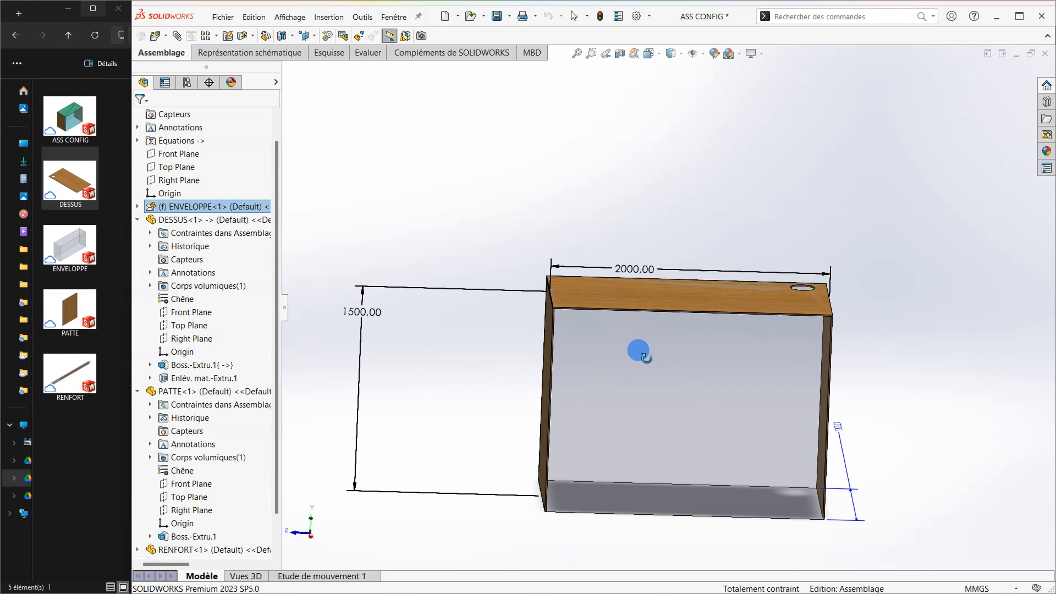
pyautogui.doubleClick(620, 270)
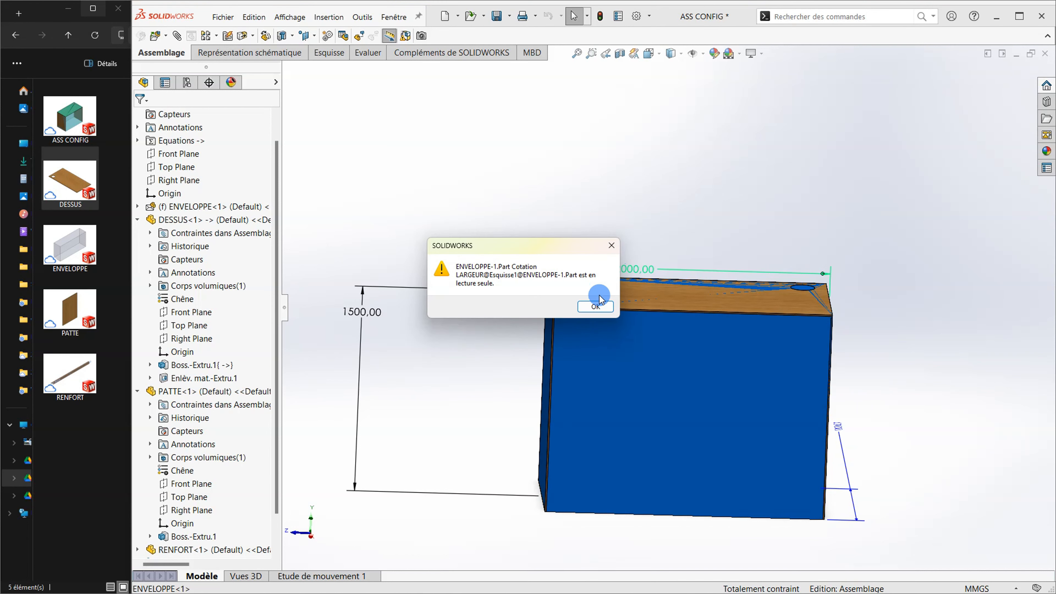
pyautogui.click(596, 306)
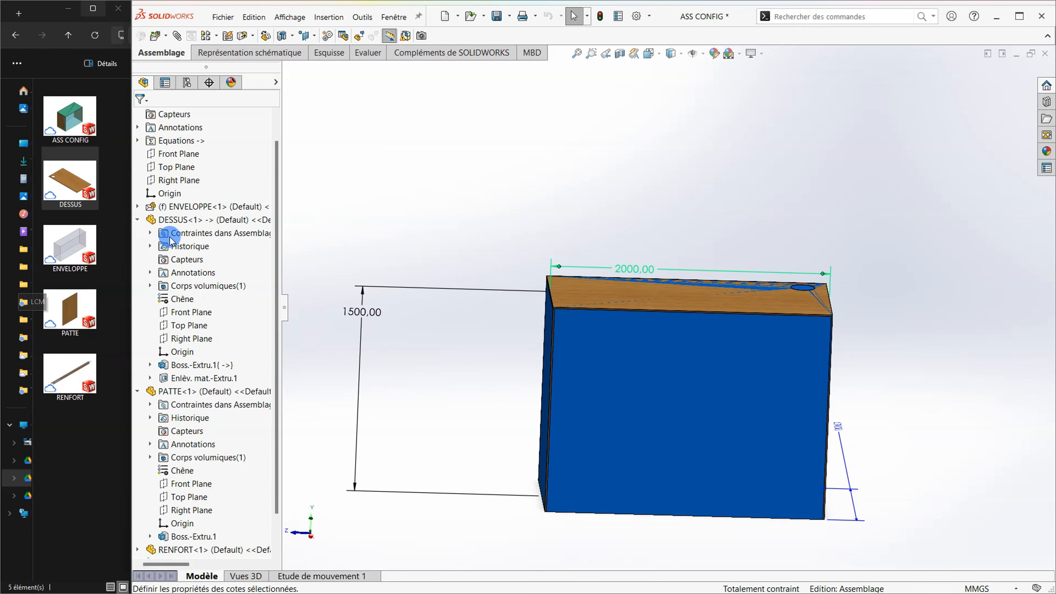
pyautogui.click(165, 82)
pyautogui.click(240, 141)
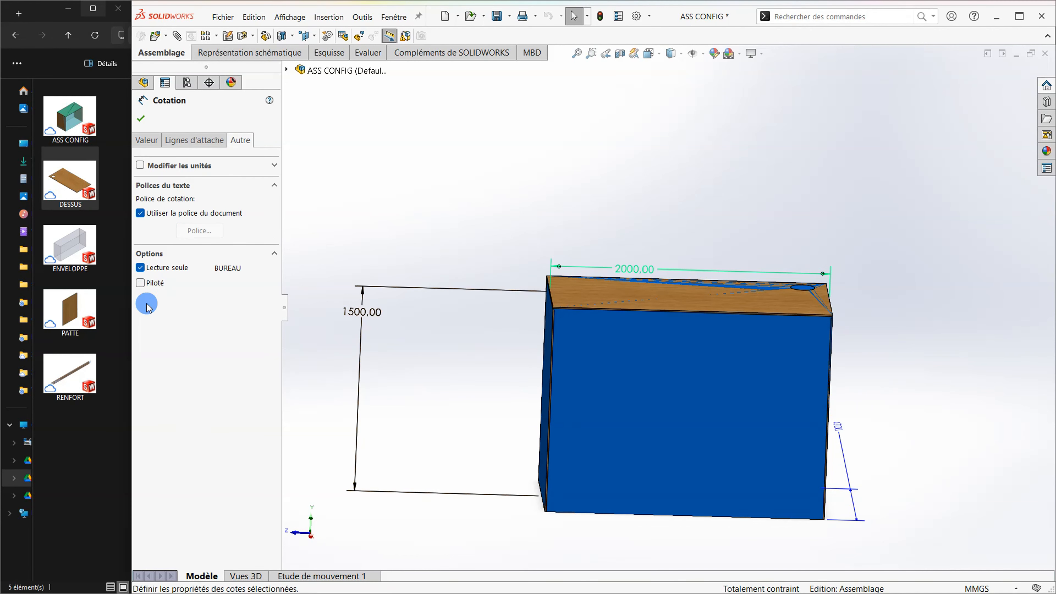
pyautogui.click(156, 270)
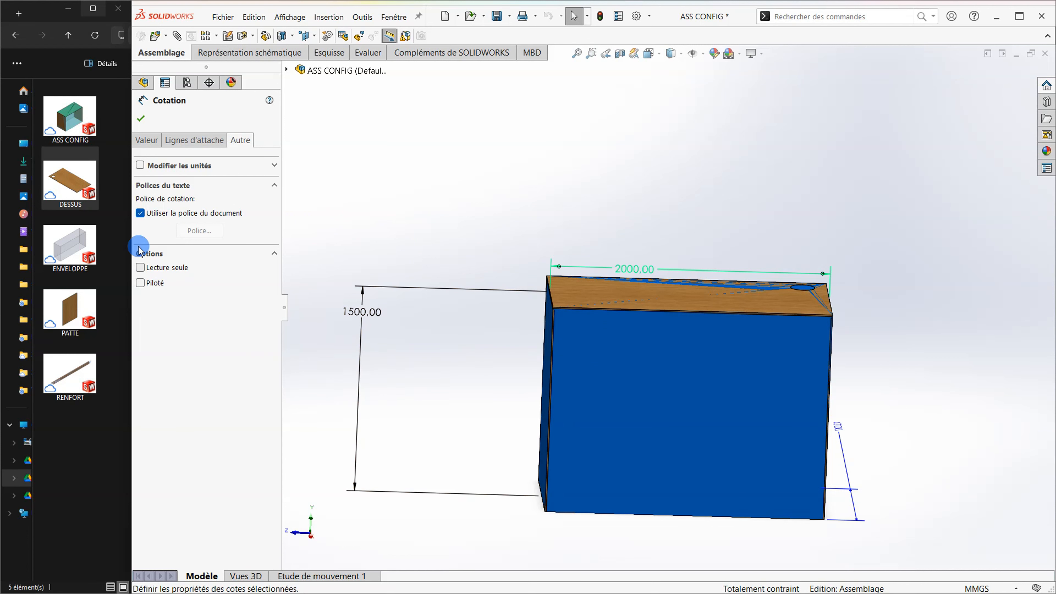
pyautogui.click(144, 123)
# - Set the ENVELOPPE dimension LARGEUR@Esquisse1 equal to the global variable LARGEUR BUREAU and accept the equation
pyautogui.click(661, 374)
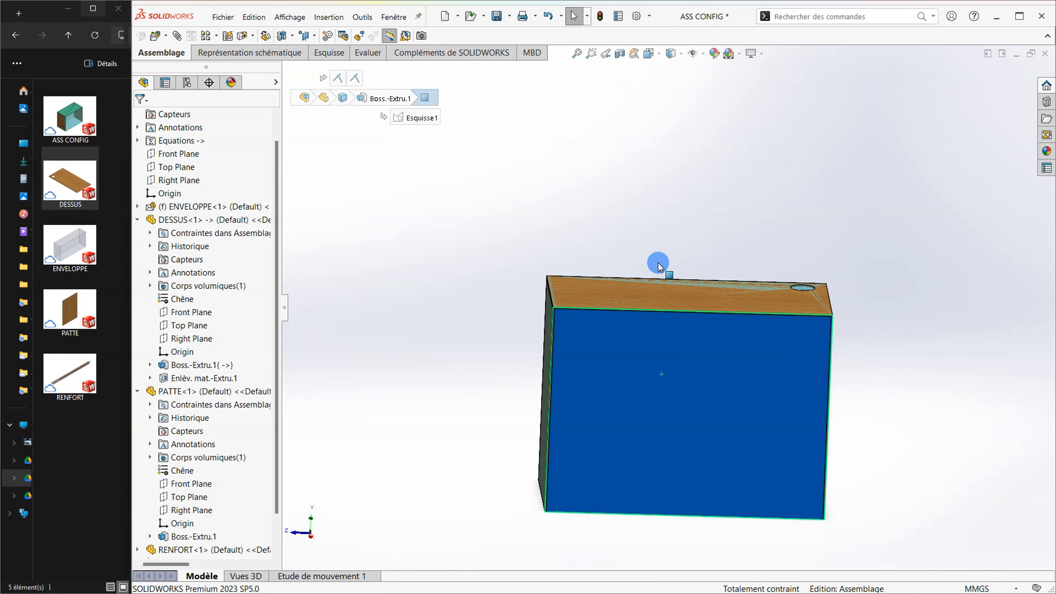
pyautogui.doubleClick(668, 296)
pyautogui.doubleClick(624, 266)
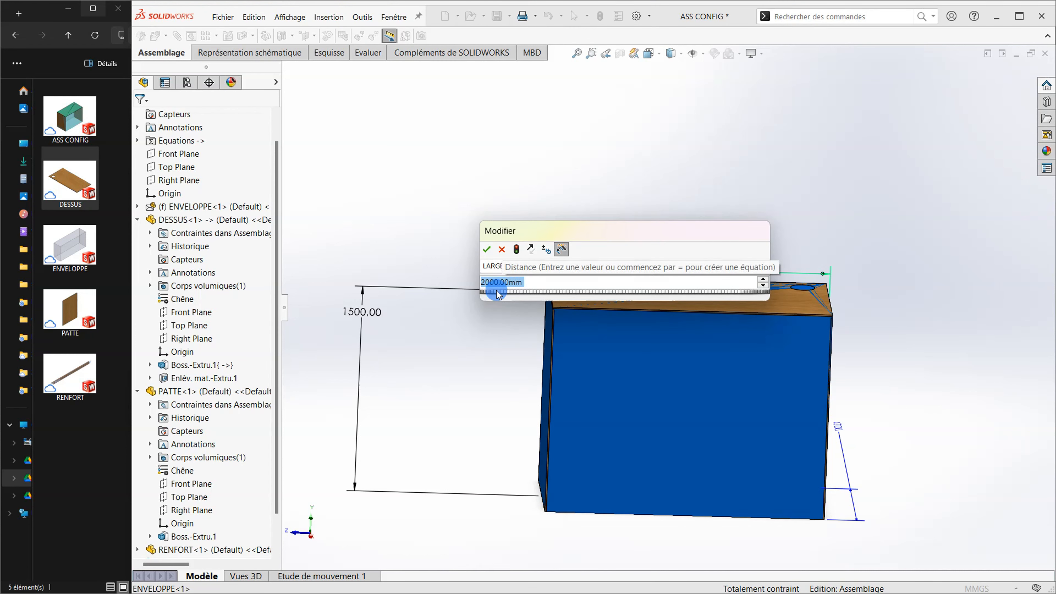
pyautogui.write('=')
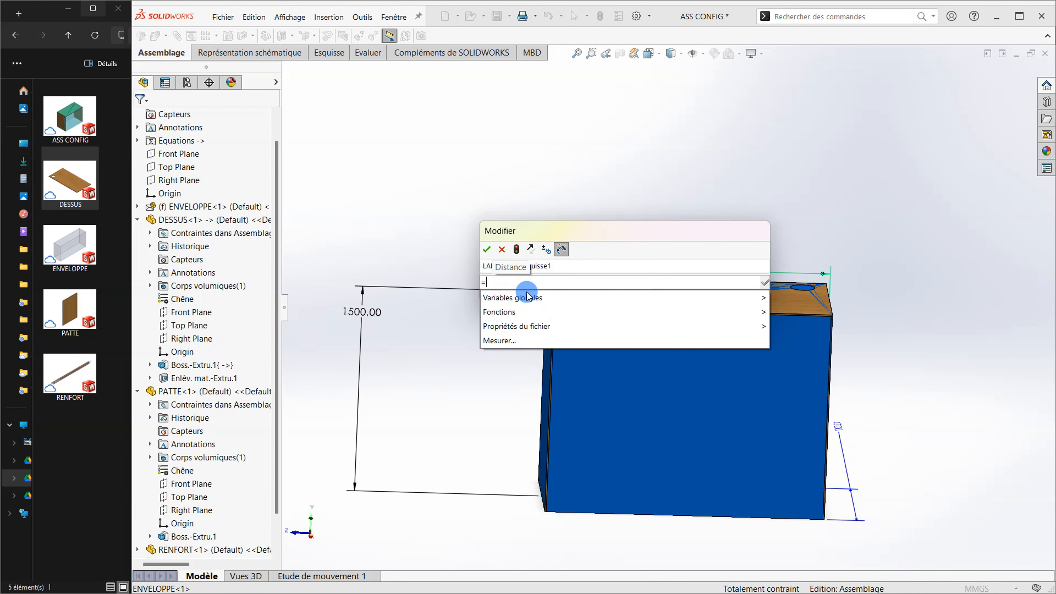
pyautogui.moveTo(532, 299)
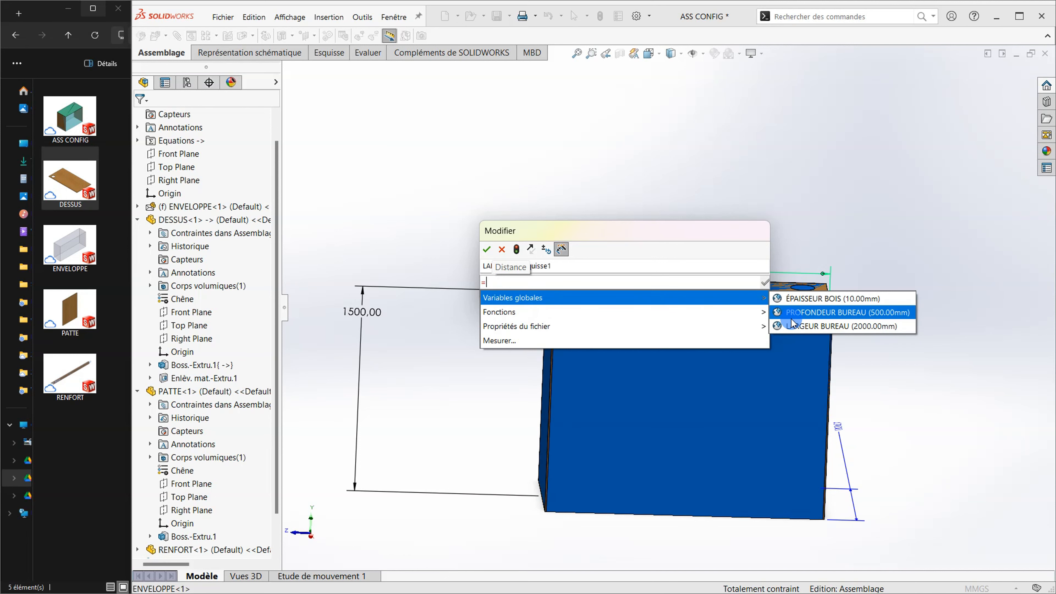
pyautogui.click(827, 326)
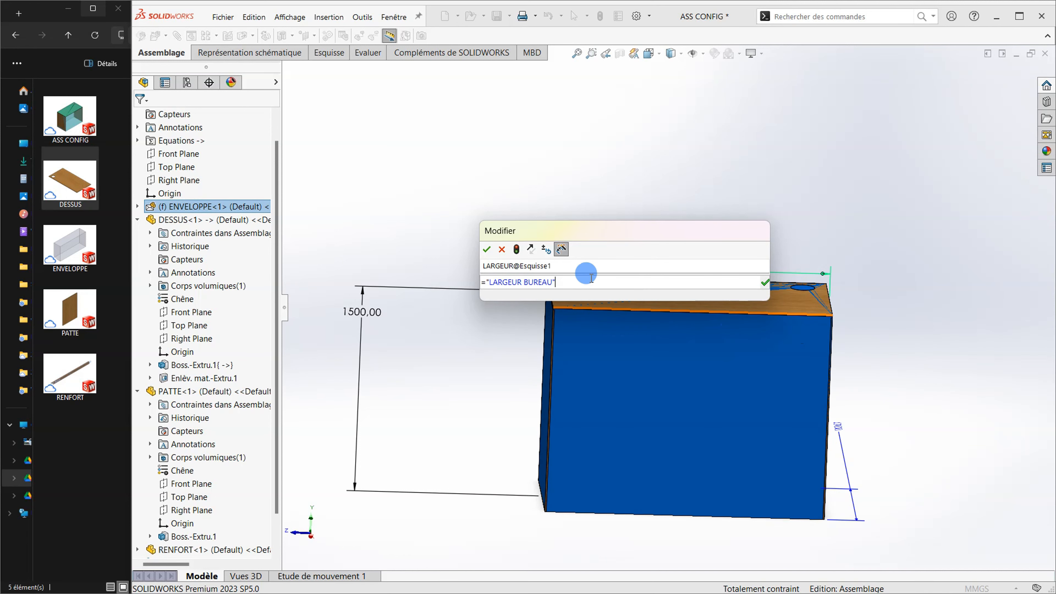
pyautogui.click(485, 250)
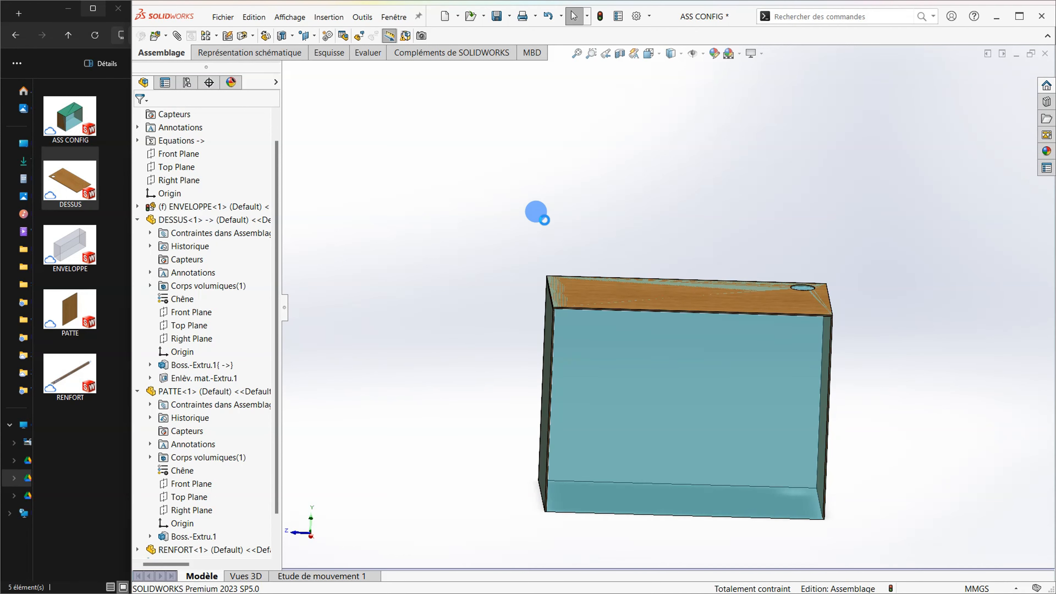
# - Set the global variable LARGEUR BUREAU to 1.5M in the assembly's equations and apply the change
pyautogui.scroll(-3, 828, 308)
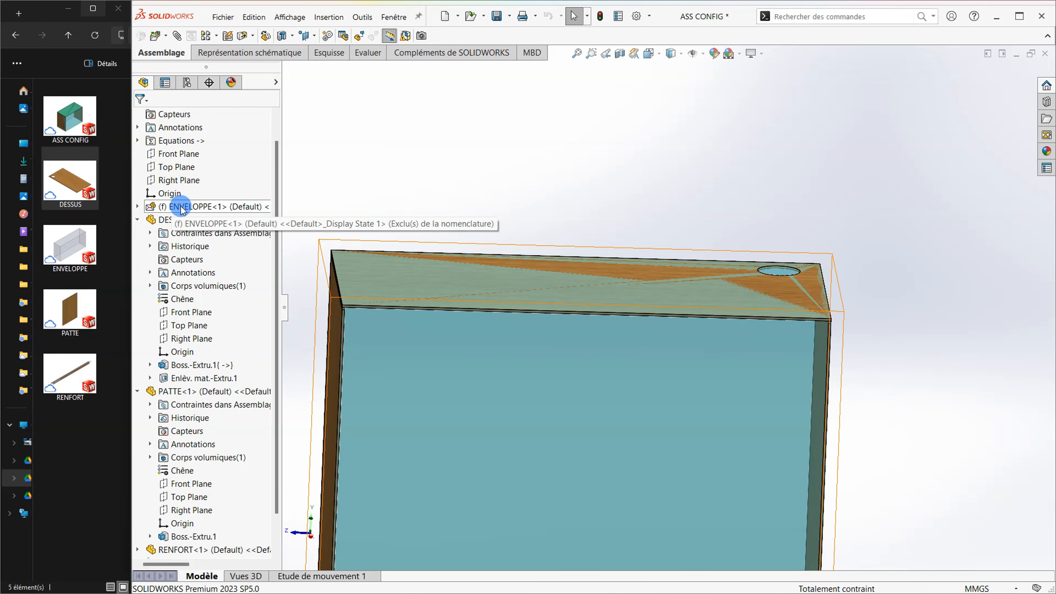
pyautogui.rightClick(184, 149)
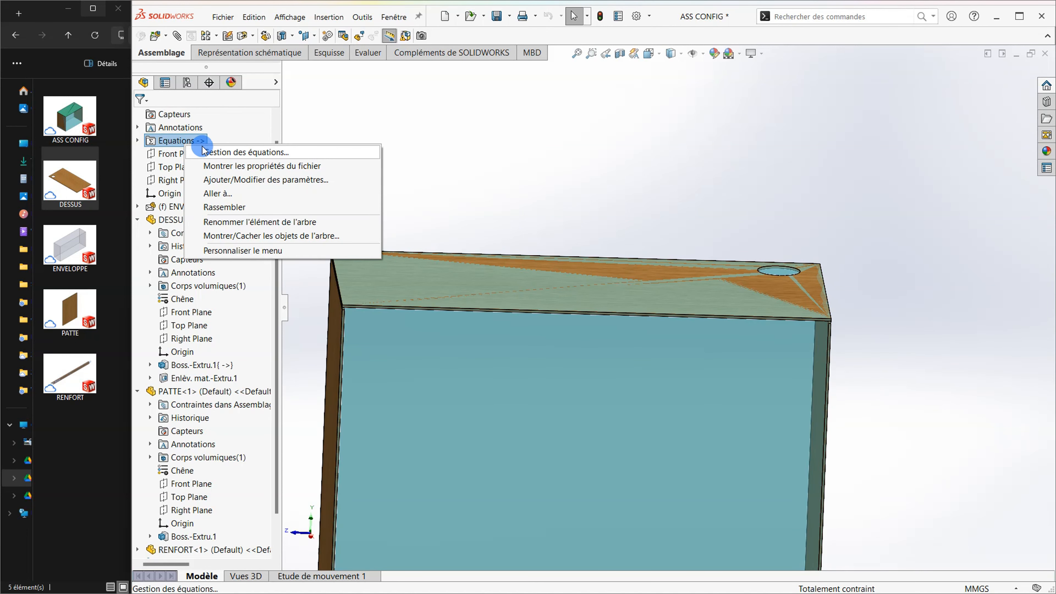
pyautogui.click(384, 170)
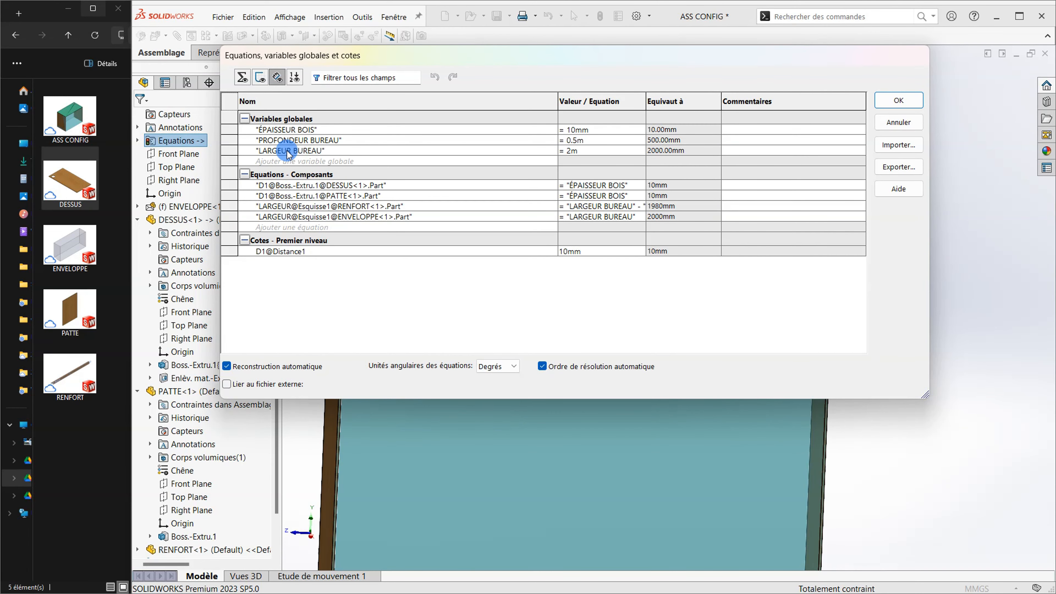
pyautogui.moveTo(588, 151); pyautogui.dragTo(567, 152)
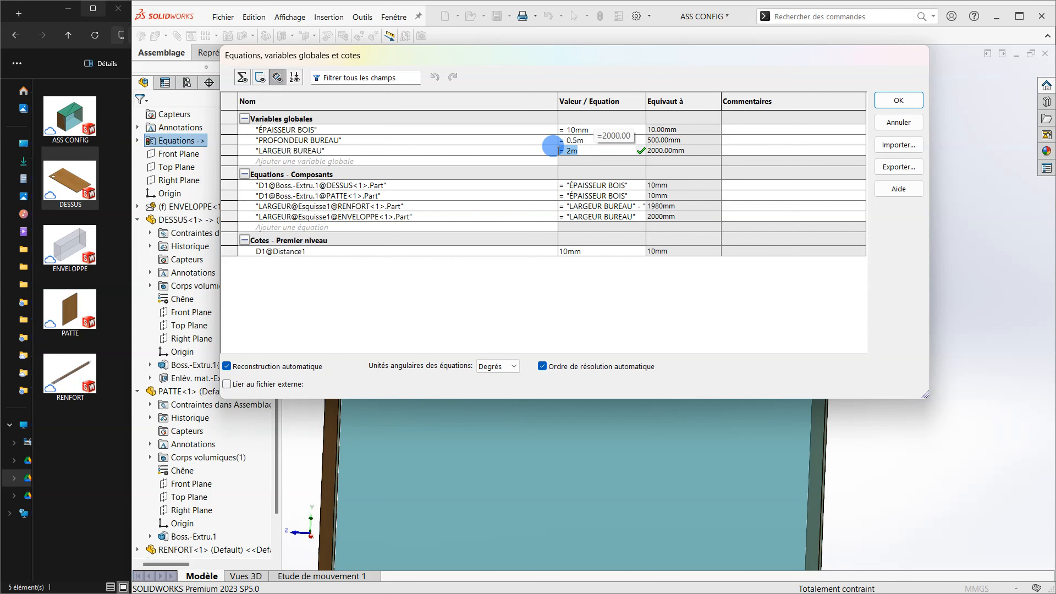
pyautogui.write('1')
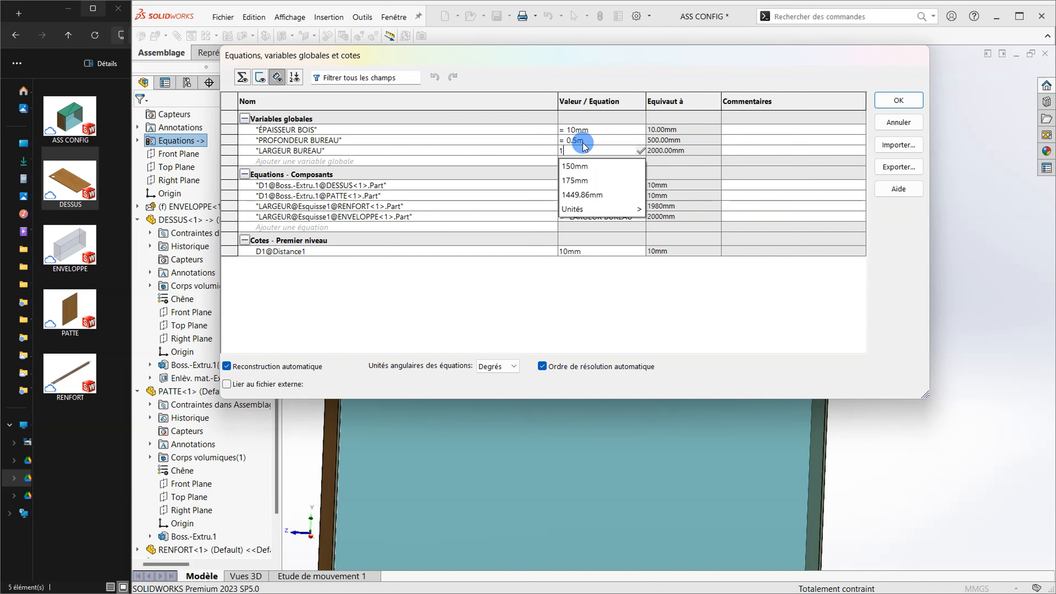
pyautogui.write('.5M')
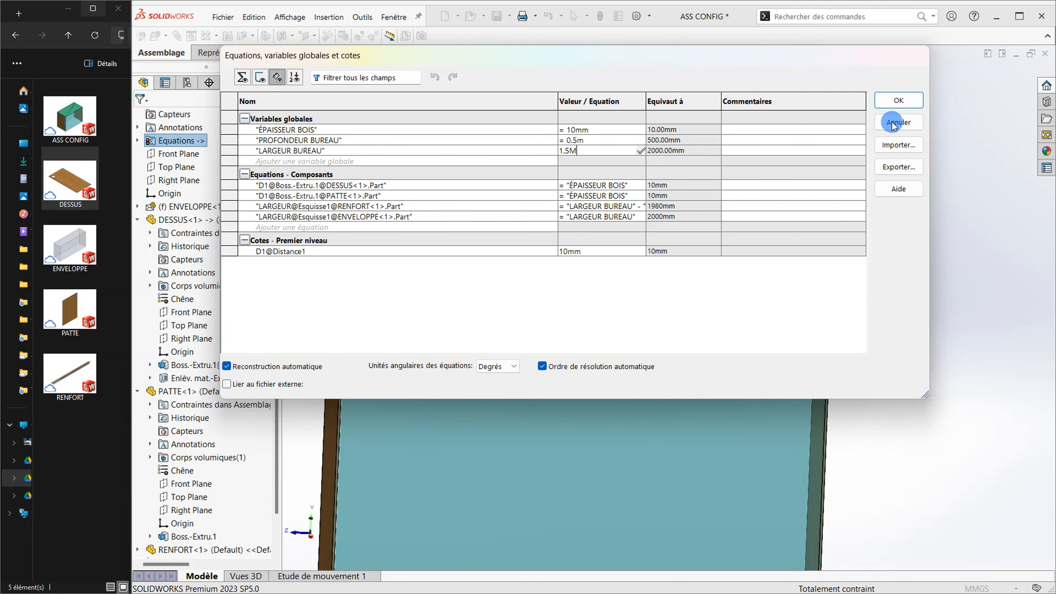
pyautogui.click(899, 104)
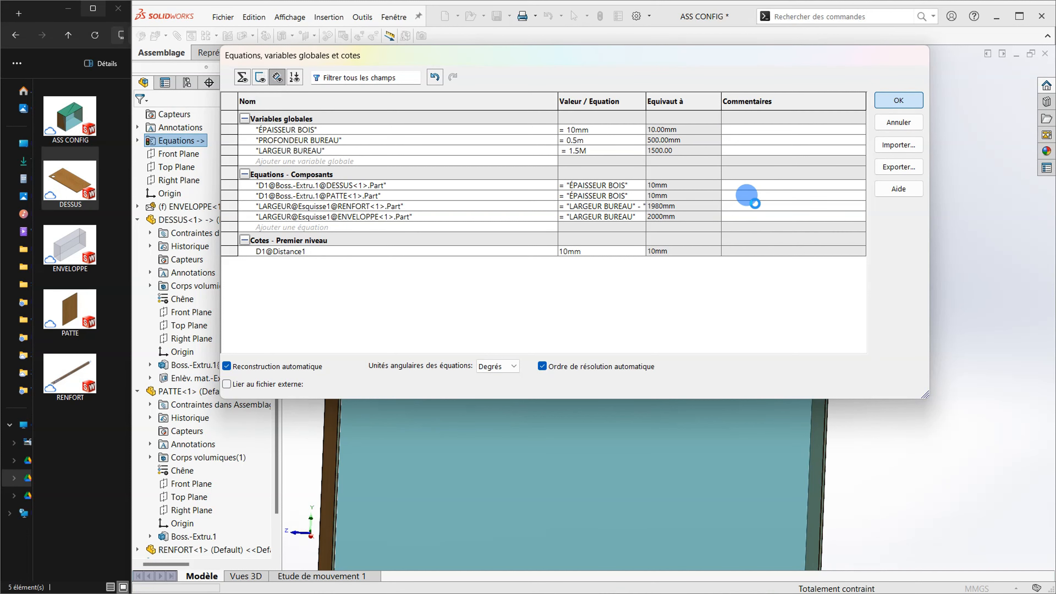
pyautogui.click(884, 104)
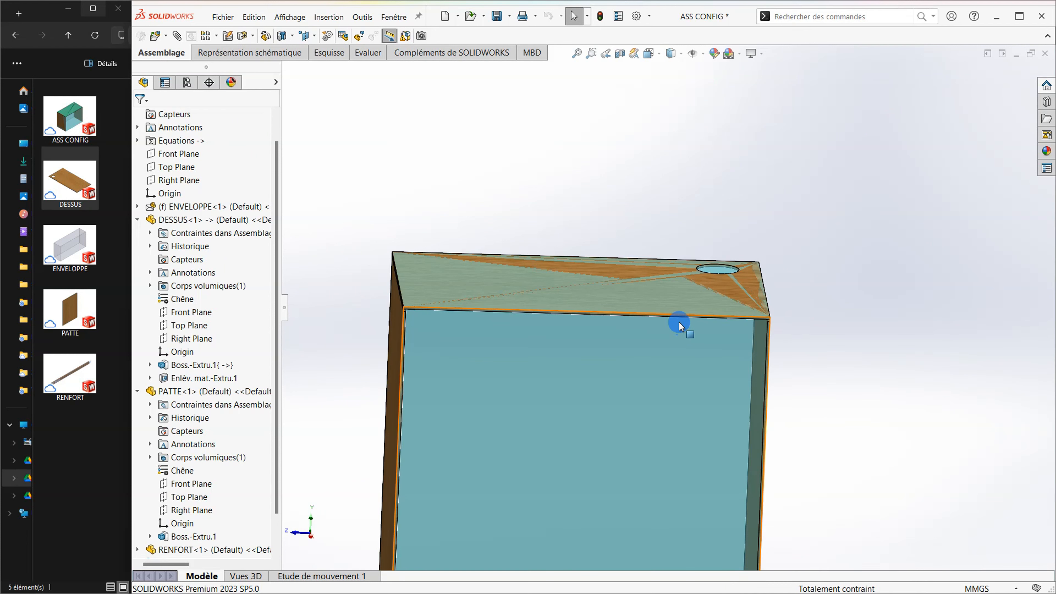
# - Check at the new desk width how both ends of RENFORT meet the side panels and the underside of the top
pyautogui.moveTo(525, 257); pyautogui.dragTo(543, 248, button='middle')
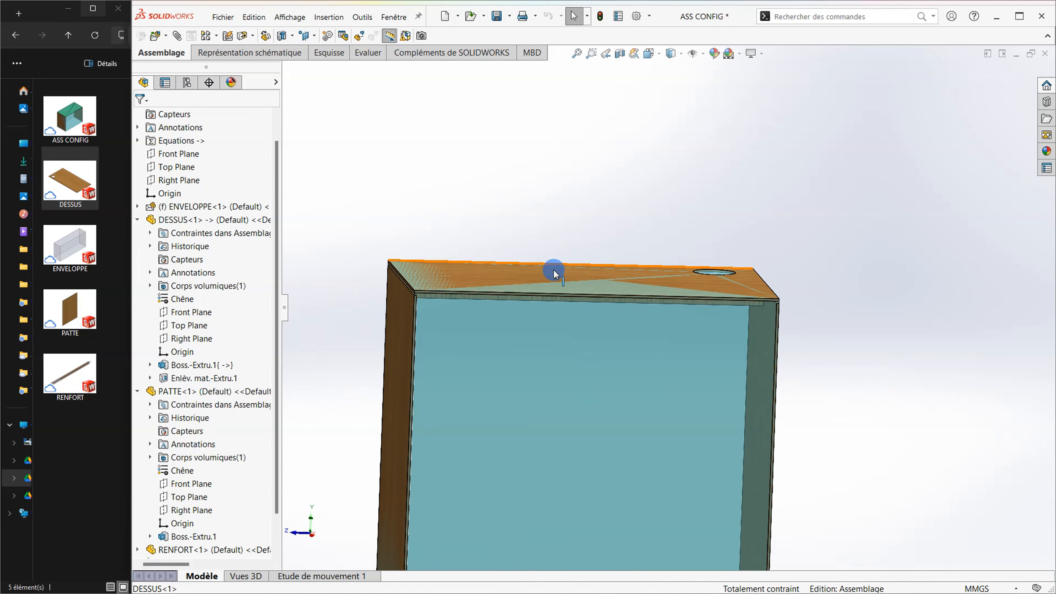
pyautogui.click(571, 298)
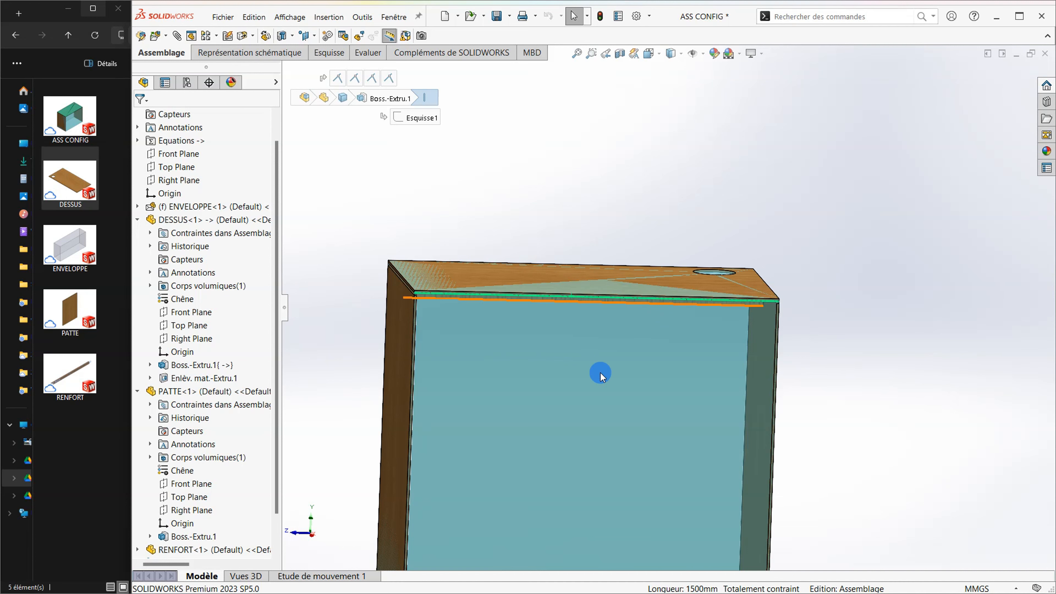
pyautogui.scroll(-1, 545, 302)
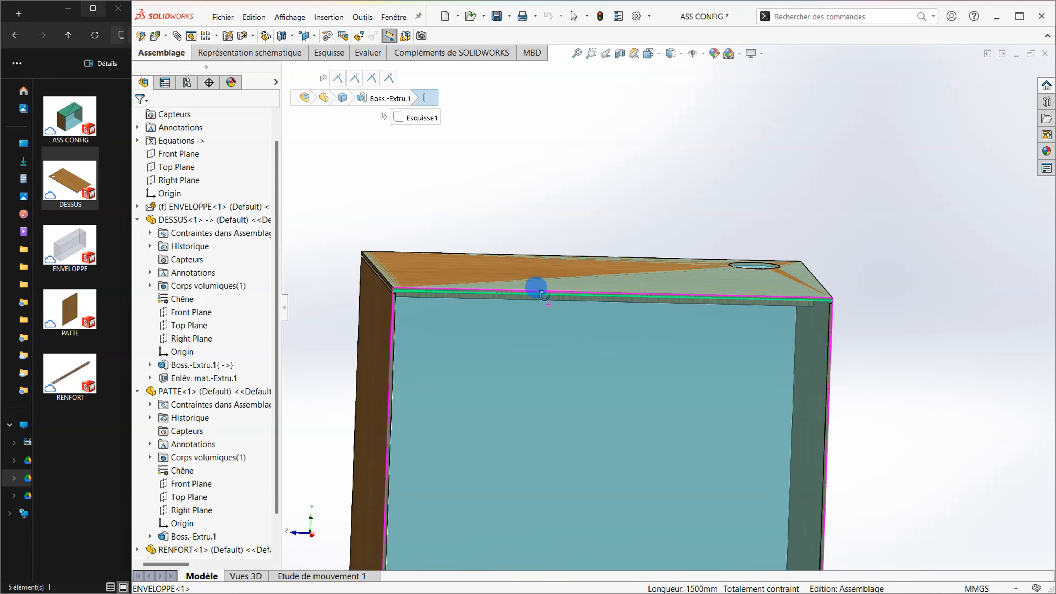
pyautogui.moveTo(537, 288); pyautogui.dragTo(538, 271, button='middle')
pyautogui.scroll(-6, 808, 311)
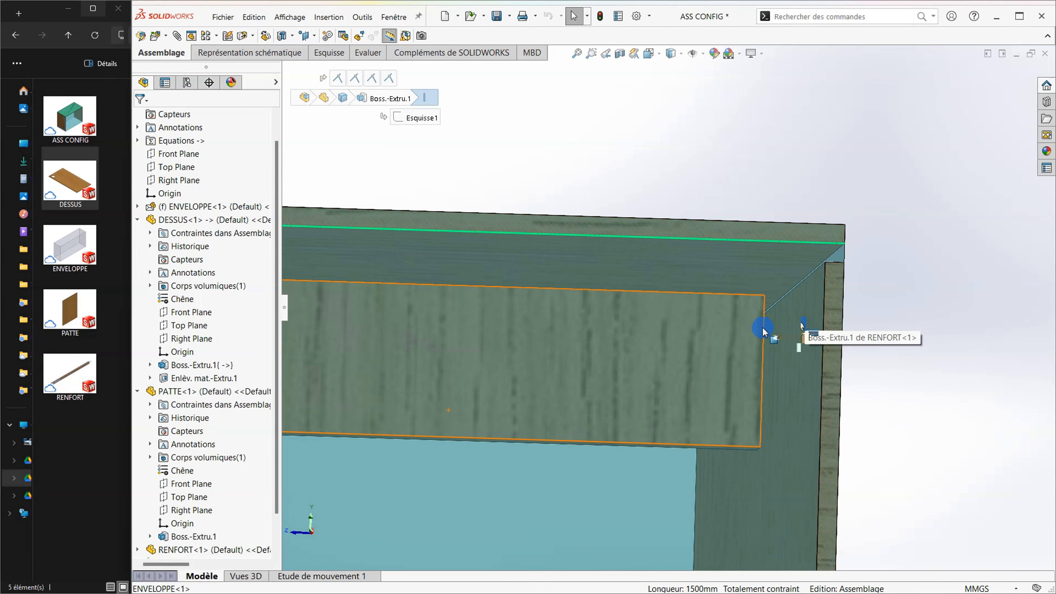
pyautogui.scroll(-2, 760, 325)
pyautogui.click(757, 330)
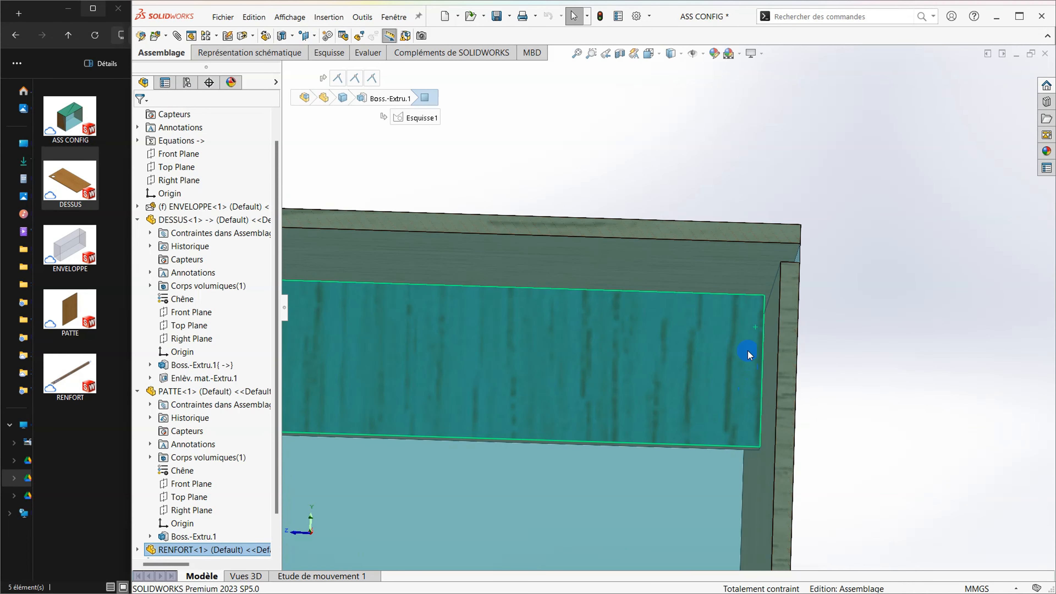
pyautogui.moveTo(748, 351)
pyautogui.mouseDown(button='middle')
pyautogui.moveTo(747, 311)
pyautogui.moveTo(754, 335)
pyautogui.mouseUp(button='middle')
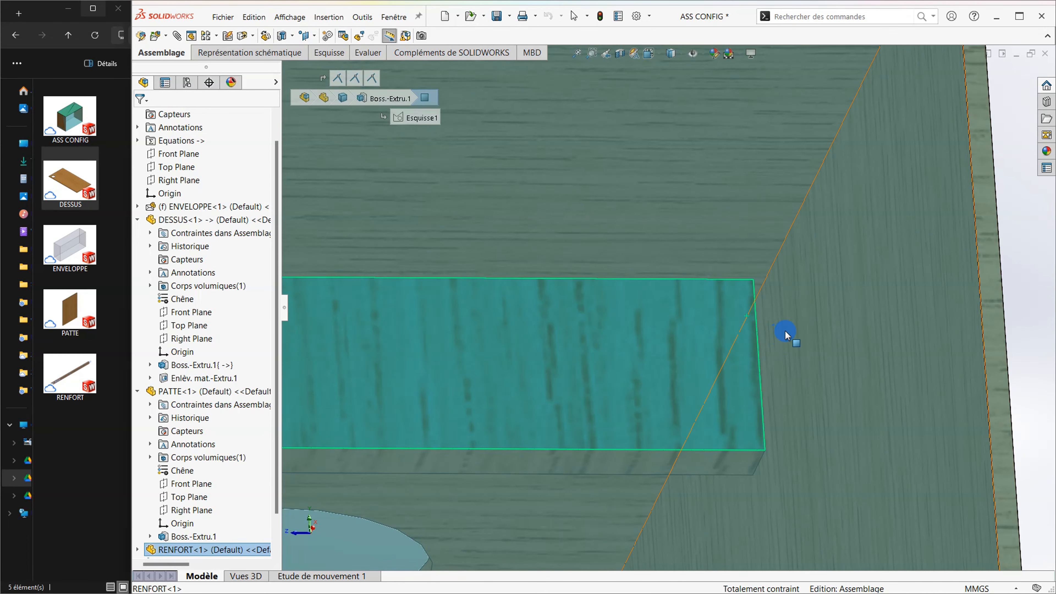
pyautogui.scroll(2, 751, 355)
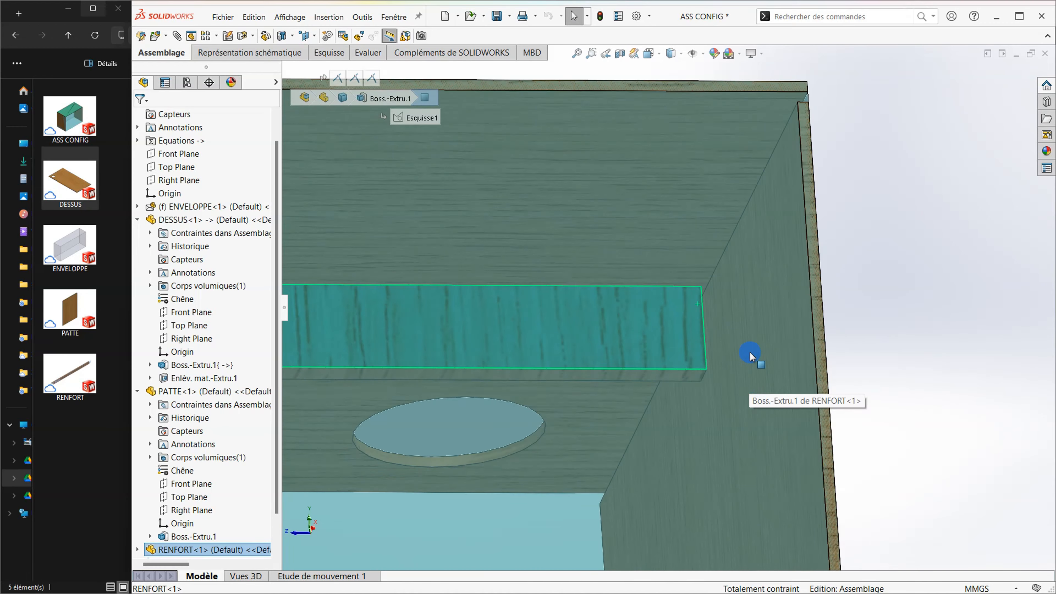
pyautogui.scroll(8, 750, 353)
pyautogui.scroll(-7, 393, 327)
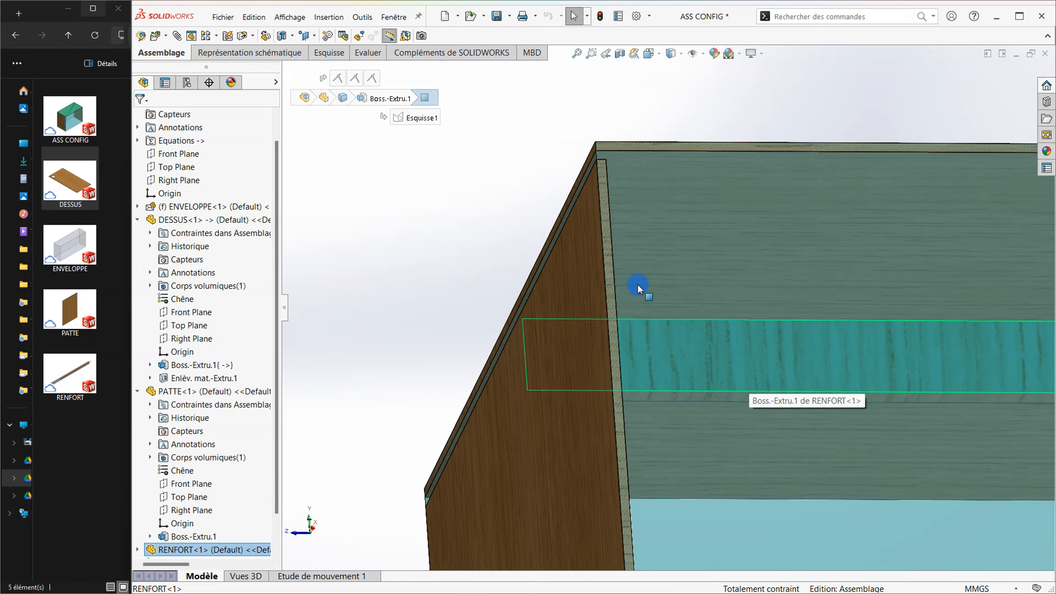
pyautogui.scroll(-5, 639, 288)
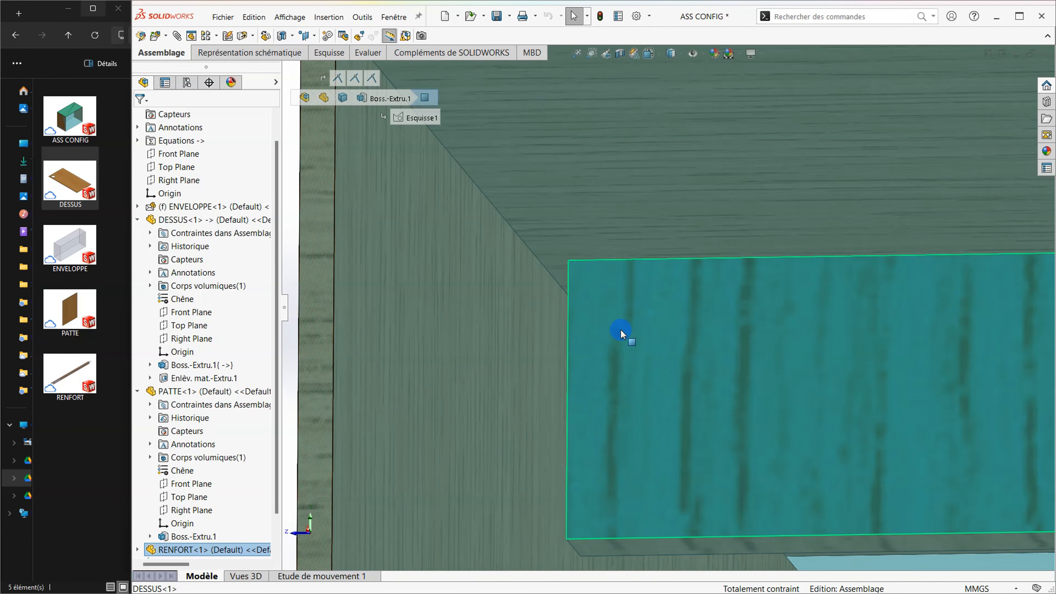
pyautogui.moveTo(622, 335)
pyautogui.mouseDown(button='middle')
pyautogui.moveTo(615, 259)
pyautogui.moveTo(625, 340)
pyautogui.mouseUp(button='middle')
pyautogui.scroll(5, 540, 341)
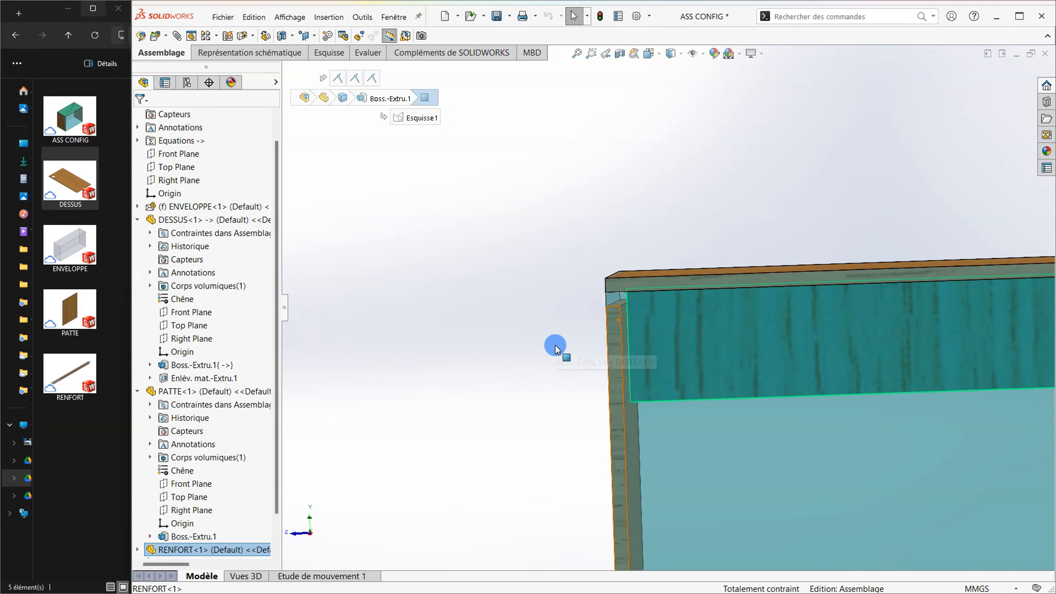
pyautogui.moveTo(658, 405); pyautogui.dragTo(566, 391, button='middle')
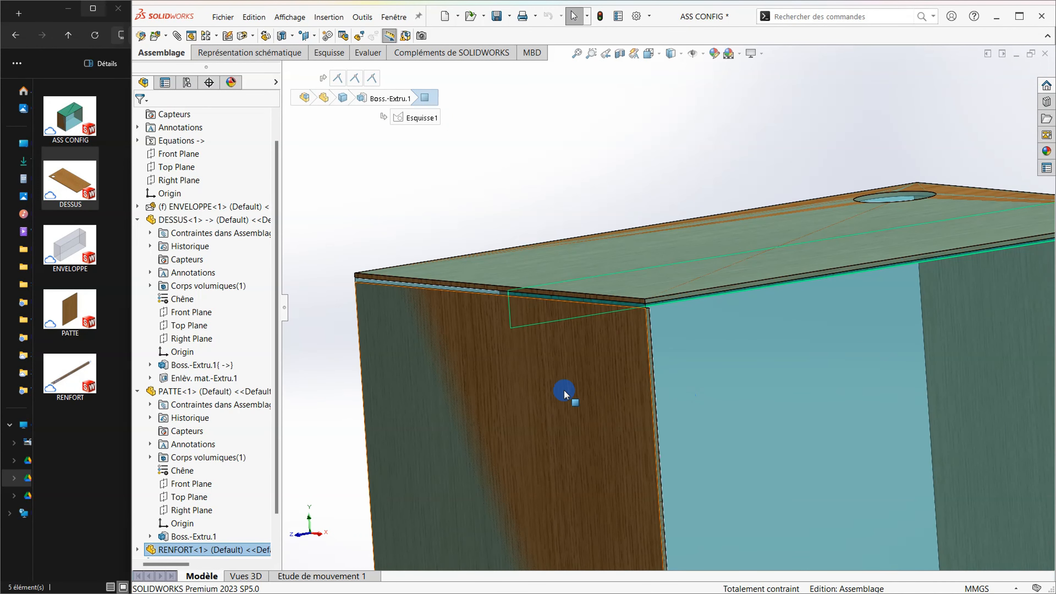